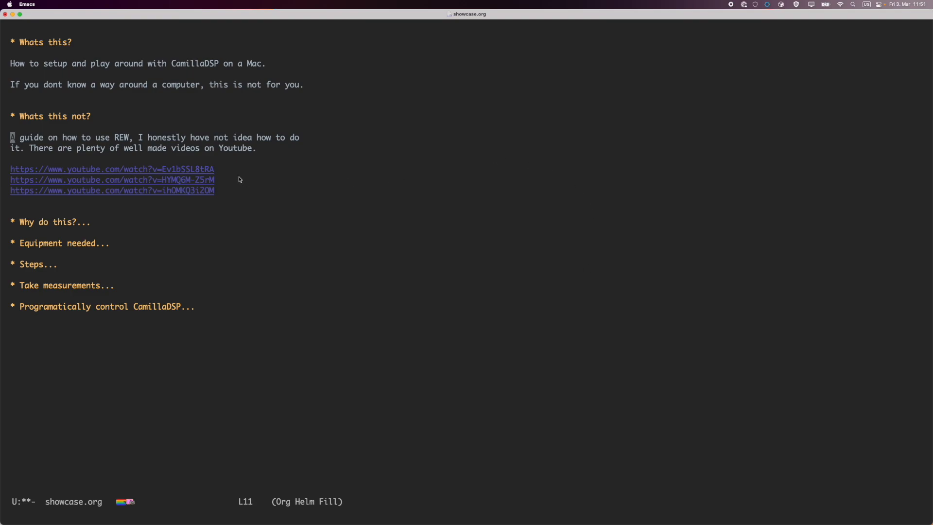
Step: Open the three YouTube tutorial links from showcase.org as Safari tabs
click(203, 170)
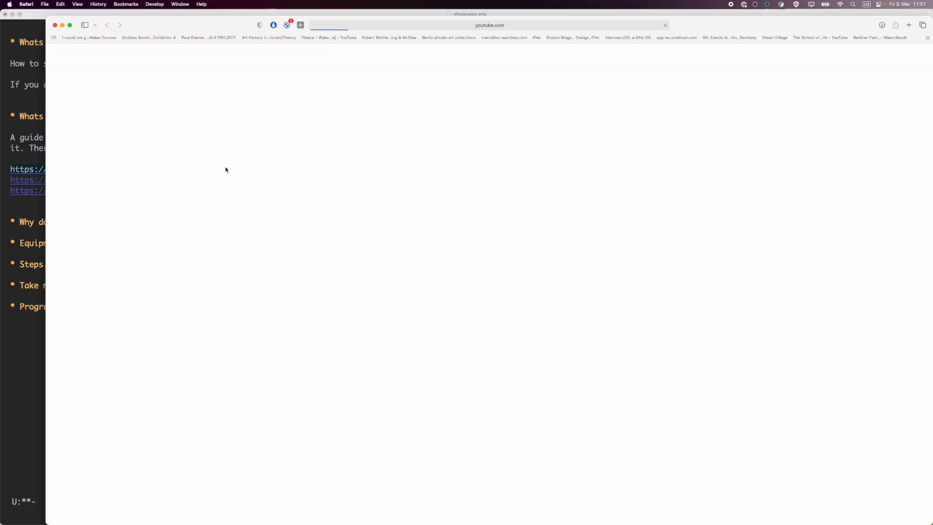
key(super+Tab)
click(146, 183)
key(super+Tab)
click(144, 190)
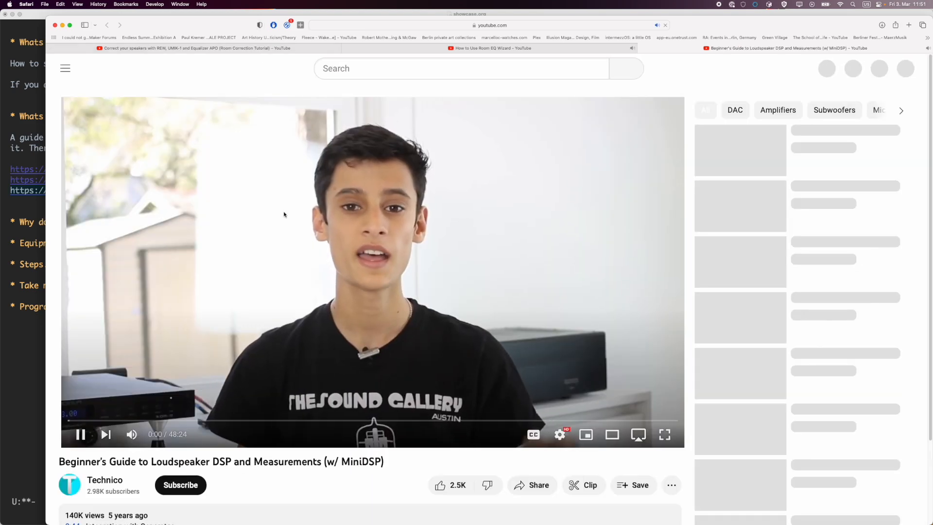
Step: Browse the 'How to Use Room EQ Wizard' and 'Correct your speakers' video tabs
key(ctrl+shift+Tab)
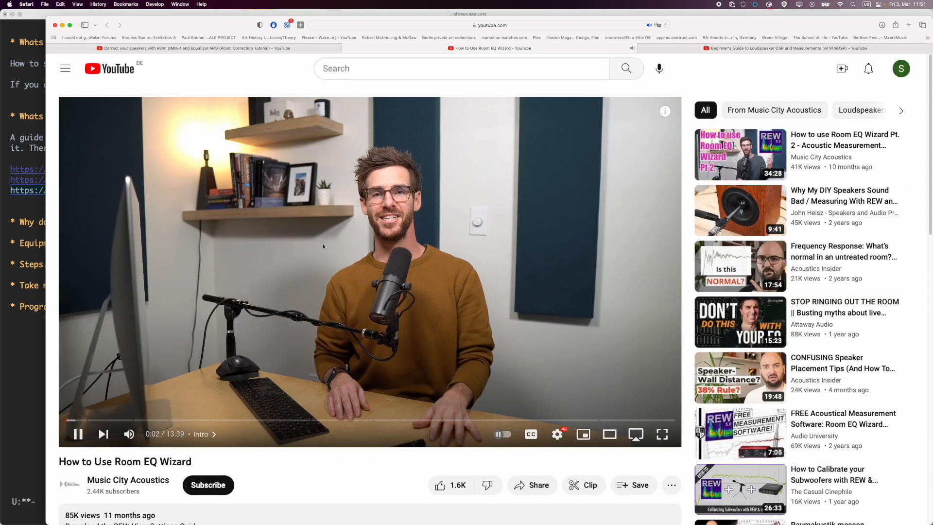
key(ctrl+shift+Tab)
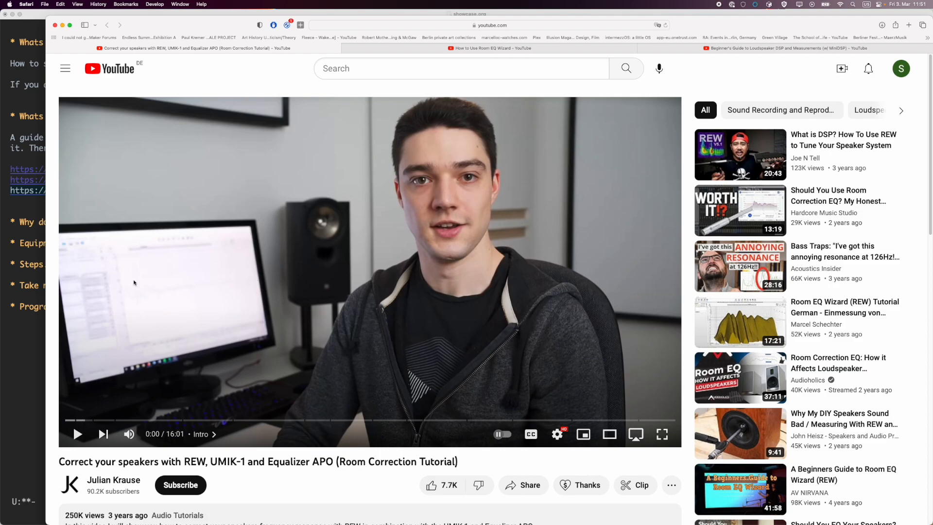
key(super+Tab)
Step: Fold 'Whats this not?' and 'Whats this?' and unfold 'Why do this?' in showcase.org
click(77, 116)
key(ctrl+a)
key(Tab)
key(ctrl+p)
key(ctrl+p)
key(ctrl+p)
key(ctrl+p)
key(ctrl+p)
key(ctrl+p)
key(ctrl+p)
key(Tab)
key(ctrl+n)
key(ctrl+n)
key(Tab)
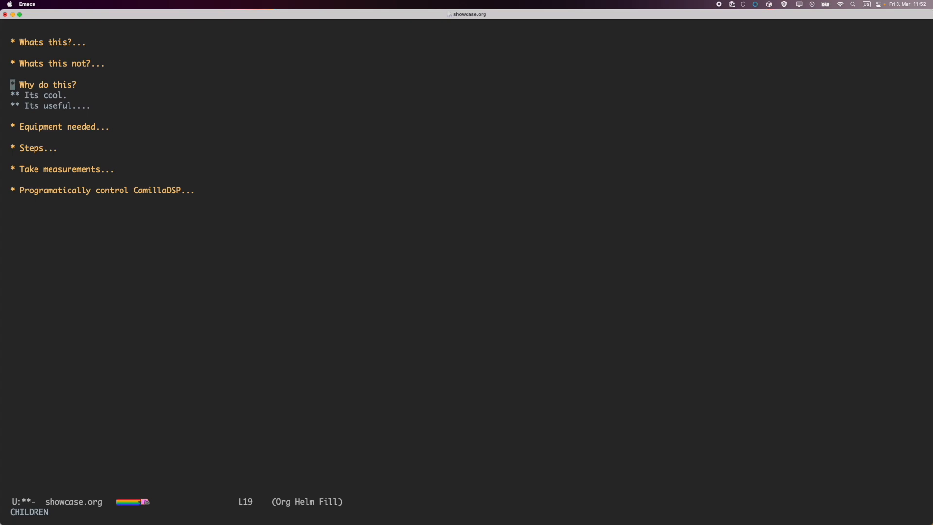
Step: Unfold Equipment needed and Meassuring mic, and open the UMIK-1 minidsp product page
key(Tab)
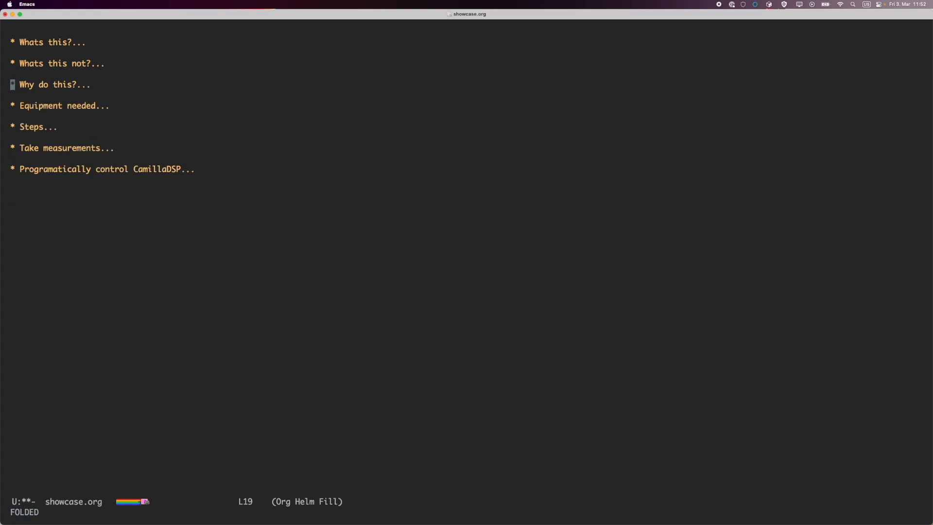
key(Up)
key(Down)
key(Down)
key(Tab)
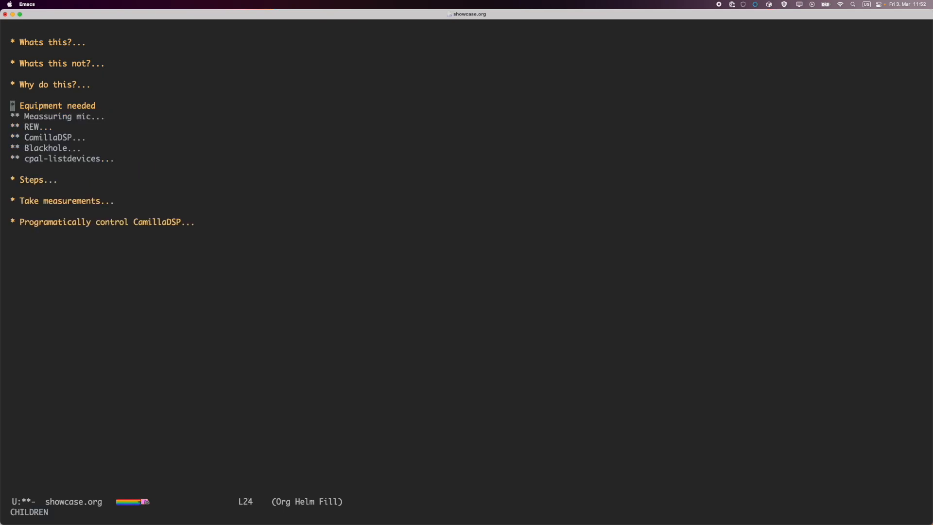
key(Down)
key(Tab)
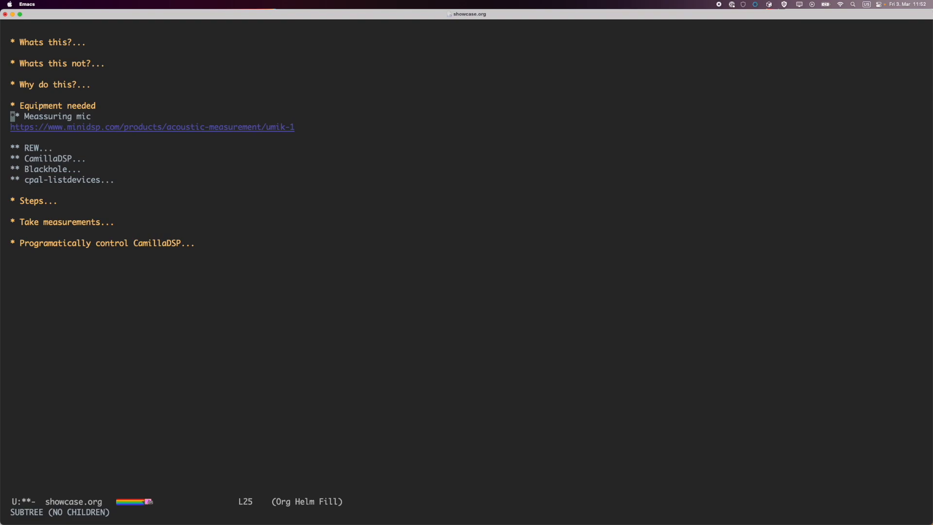
key(Down)
key(ctrl+c)
key(ctrl+o)
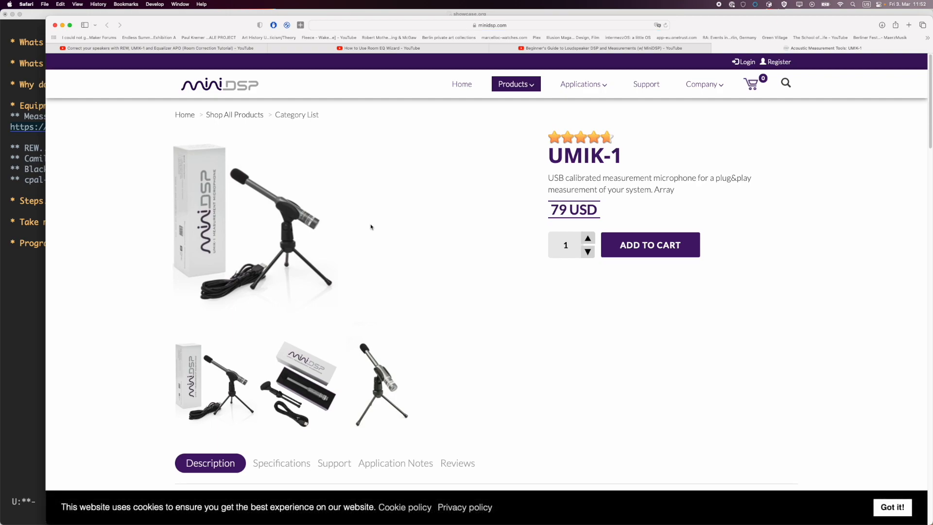
Step: Fold Meassuring mic, unfold REW, and open its V5.20.14 avnirvana.com beta link
key(super+Tab)
key(ctrl+a)
key(Tab)
key(ctrl+n)
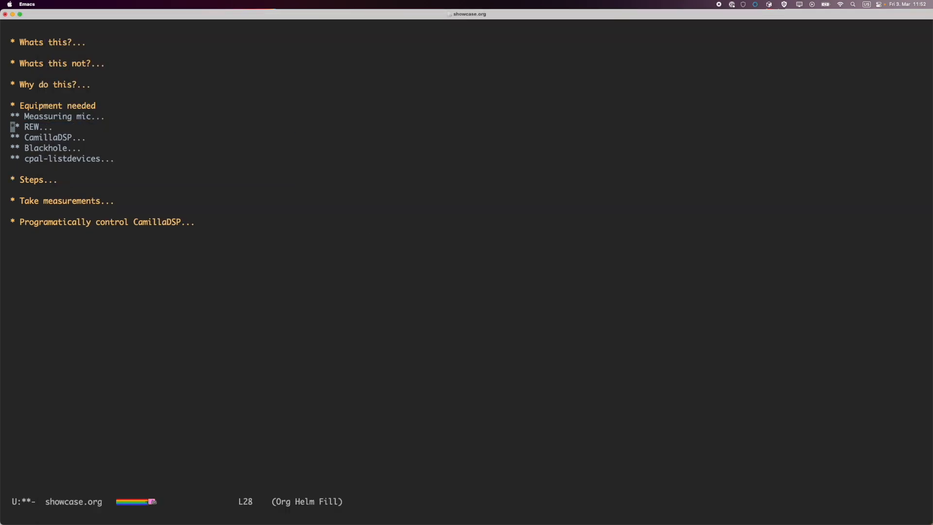
key(Tab)
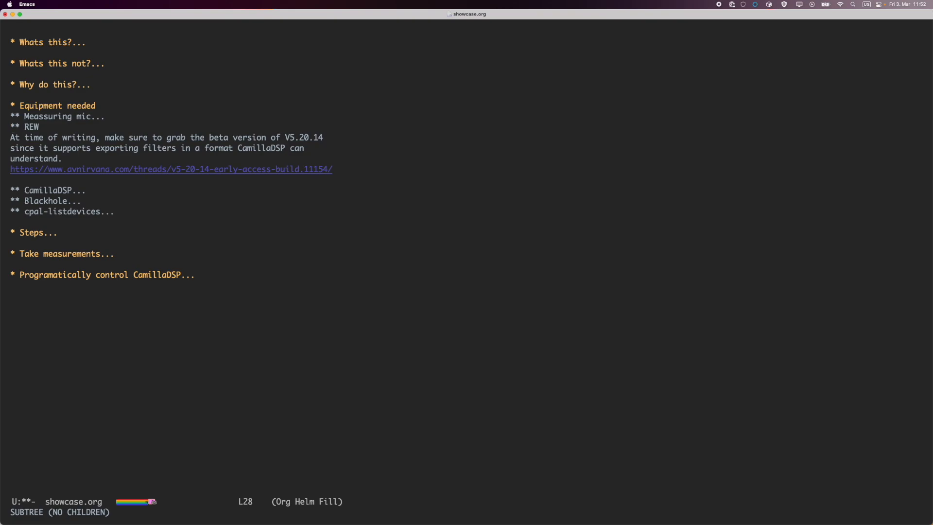
key(ctrl+n)
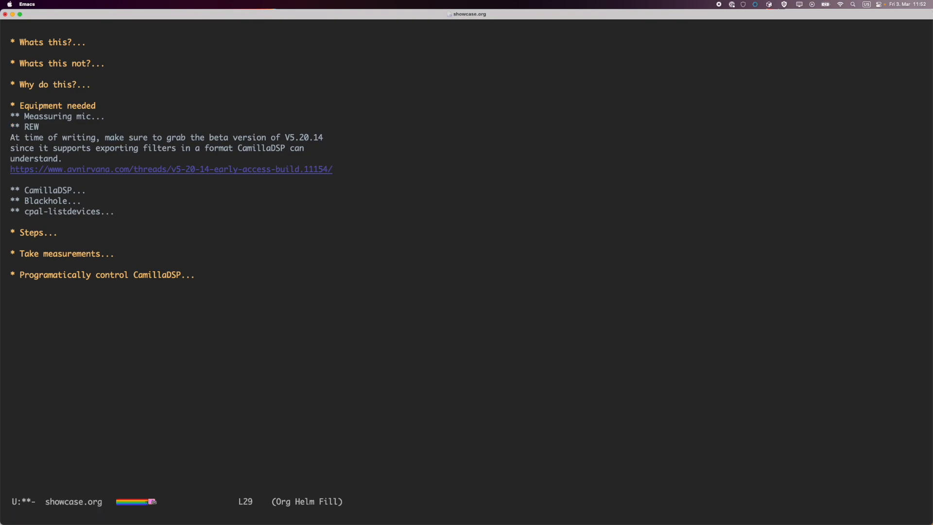
click(320, 171)
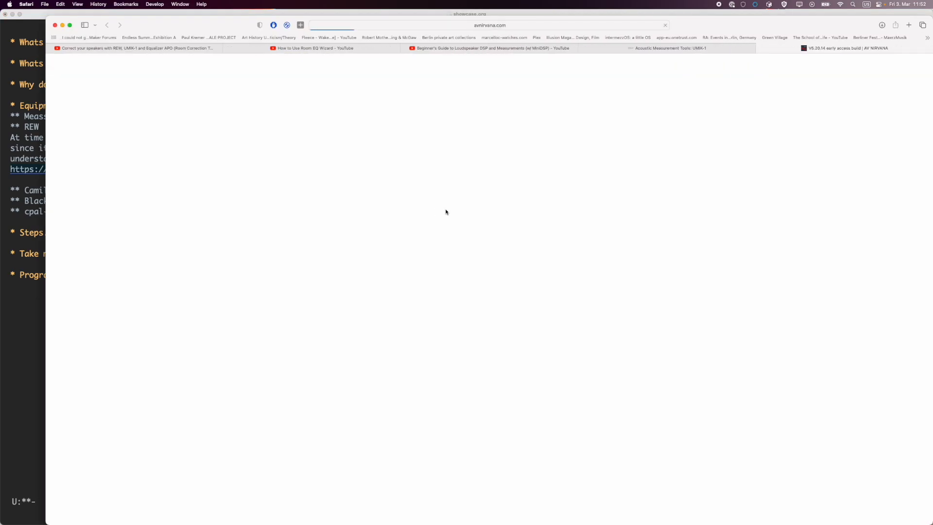
Step: Scroll the V5.20.14 release notes and search for 'CamillaDSP' to find the IIR equaliser entry
scroll(428, 379, down, 4)
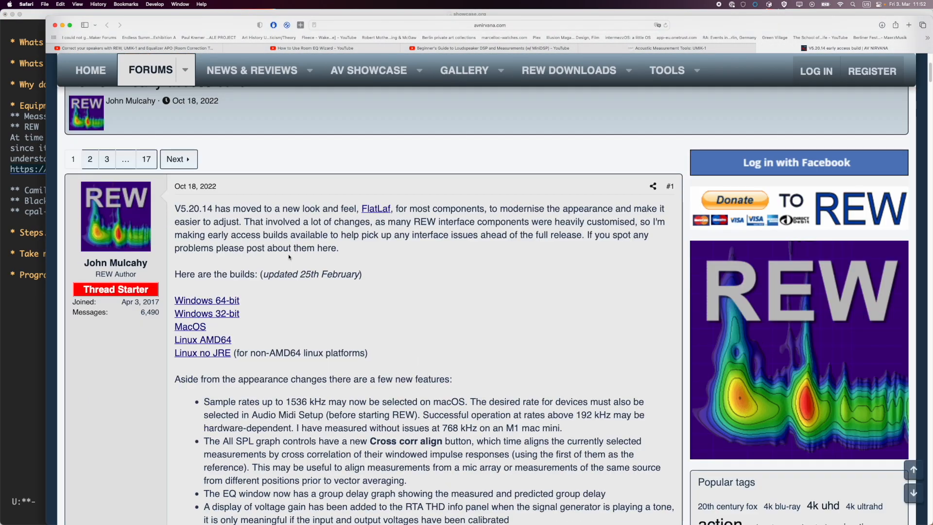
scroll(257, 240, up, 3)
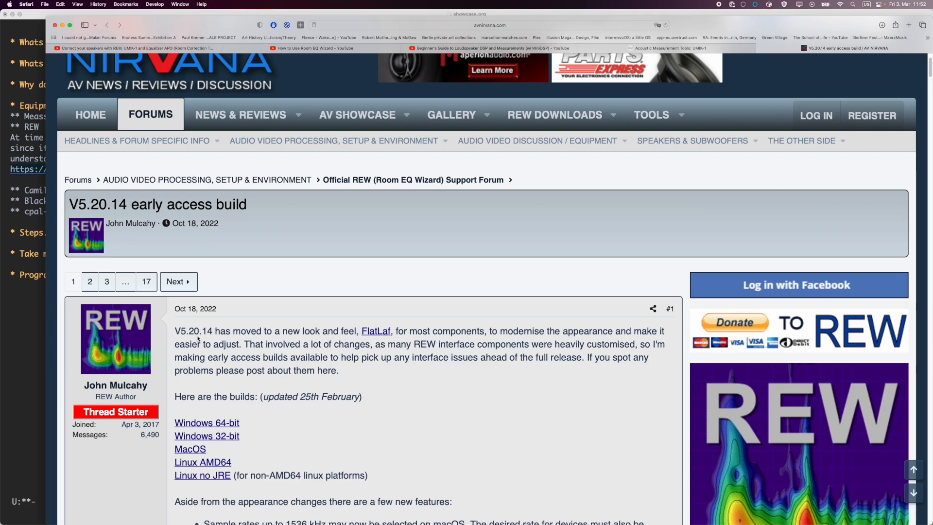
scroll(198, 339, up, 2)
scroll(242, 241, down, 5)
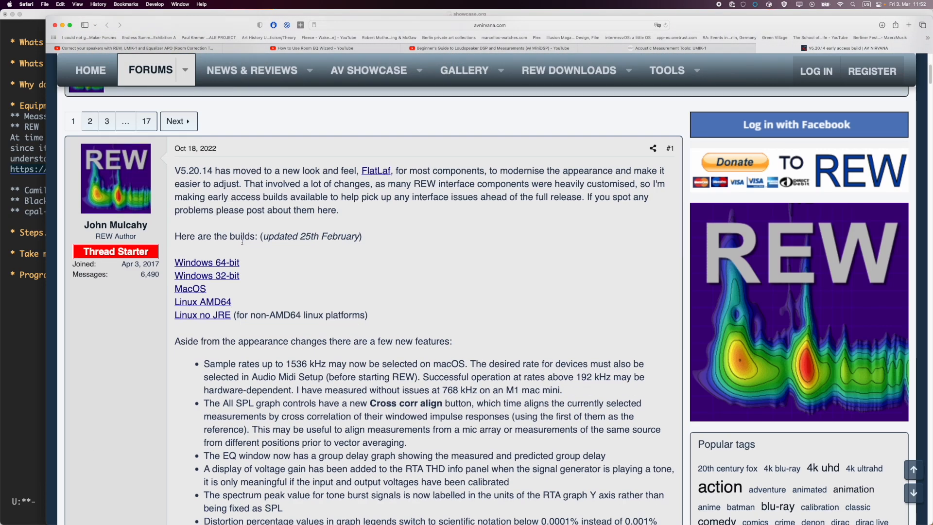
scroll(242, 242, down, 20)
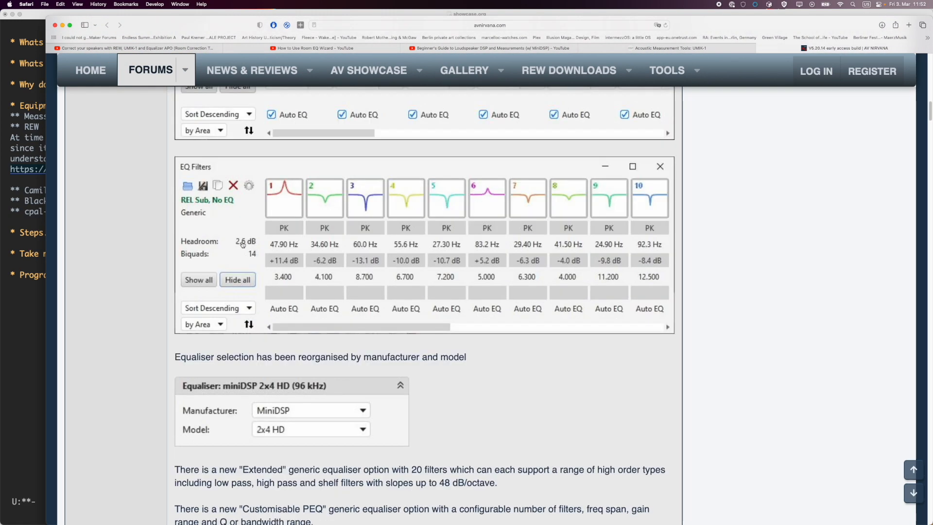
scroll(242, 244, up, 10)
scroll(243, 244, down, 10)
scroll(223, 359, down, 10)
scroll(233, 403, down, 20)
scroll(233, 403, down, 10)
key(super+f)
text(CamillaDSP)
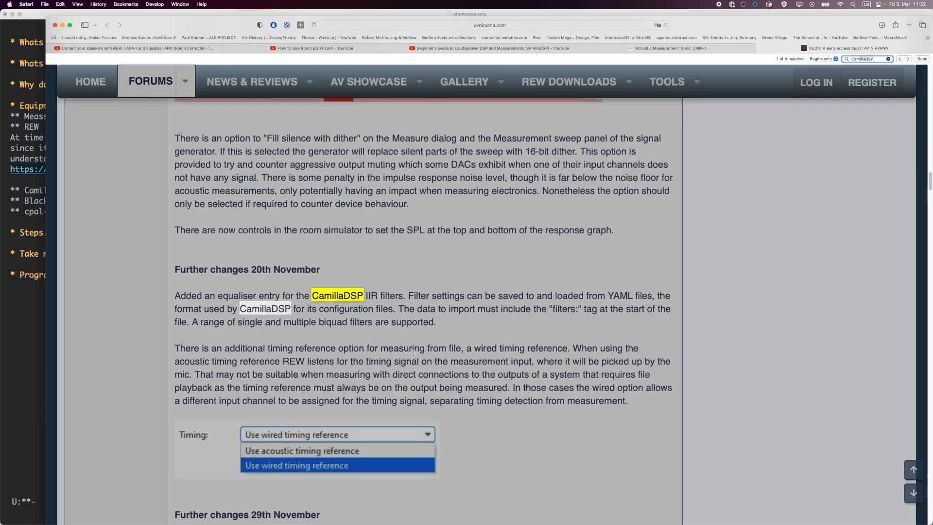
click(370, 312)
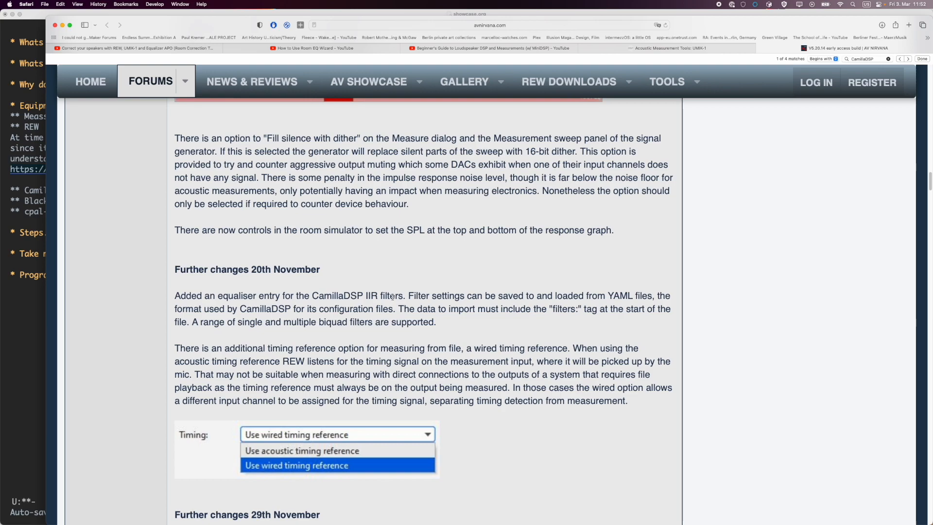
Step: Back in the notes, unfold the CamillaDSP equipment entry
key(super+Tab)
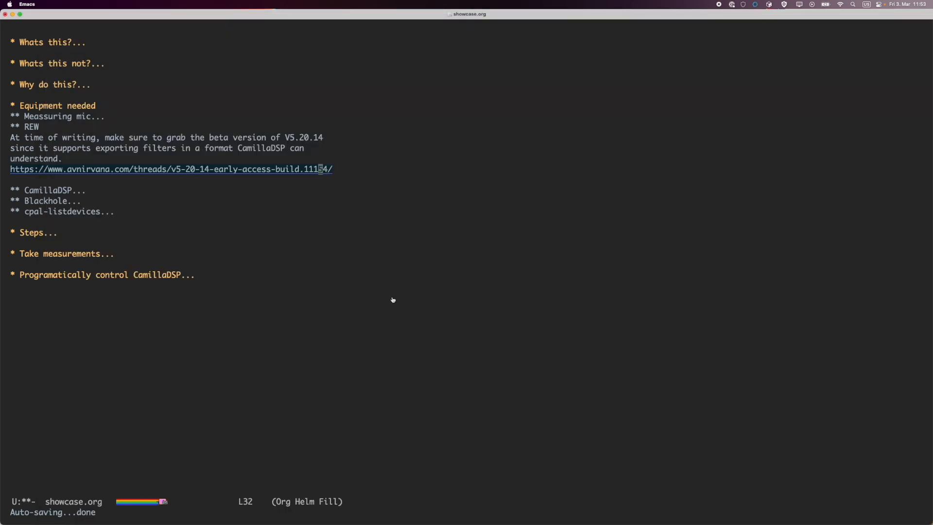
key(Up)
key(Down)
key(ctrl+a)
key(Down)
key(Down)
key(Tab)
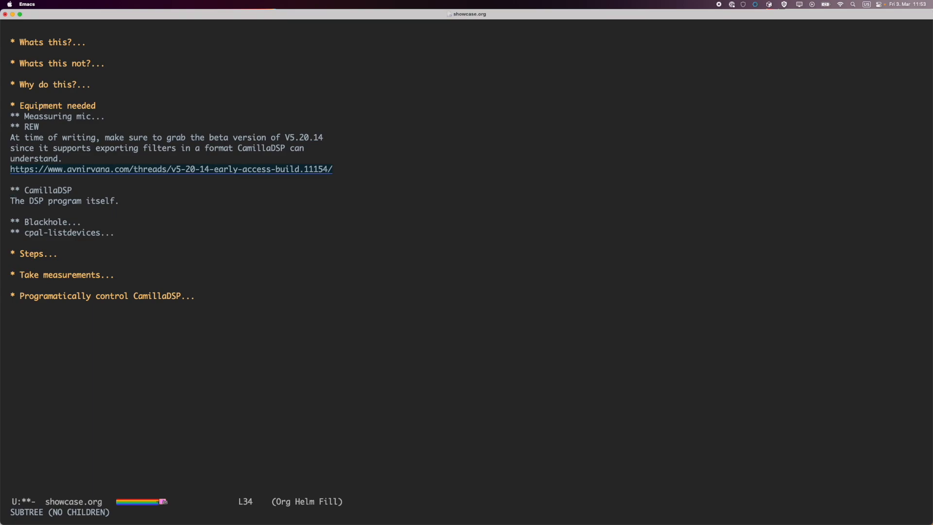
key(Down)
key(Down)
key(Down)
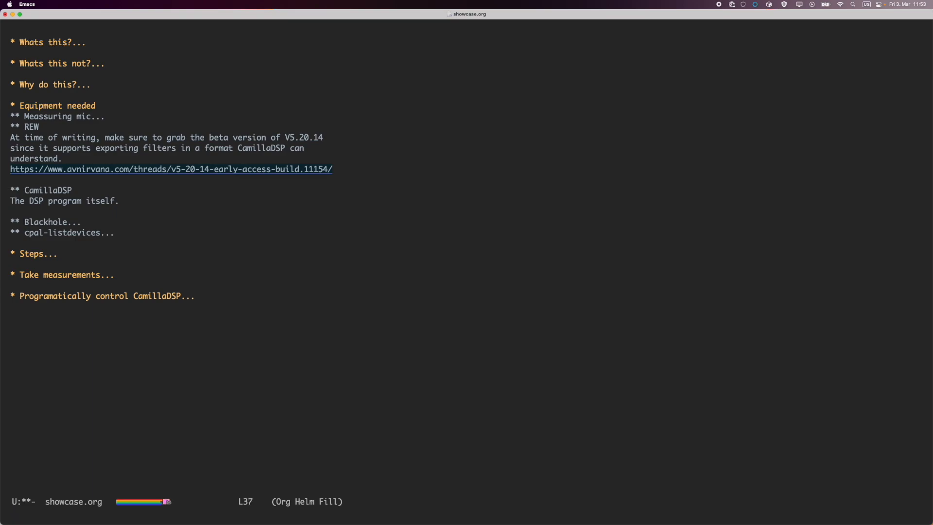
Step: Unfold the Blackhole and cpal-listdevices entries to read their descriptions
key(Tab)
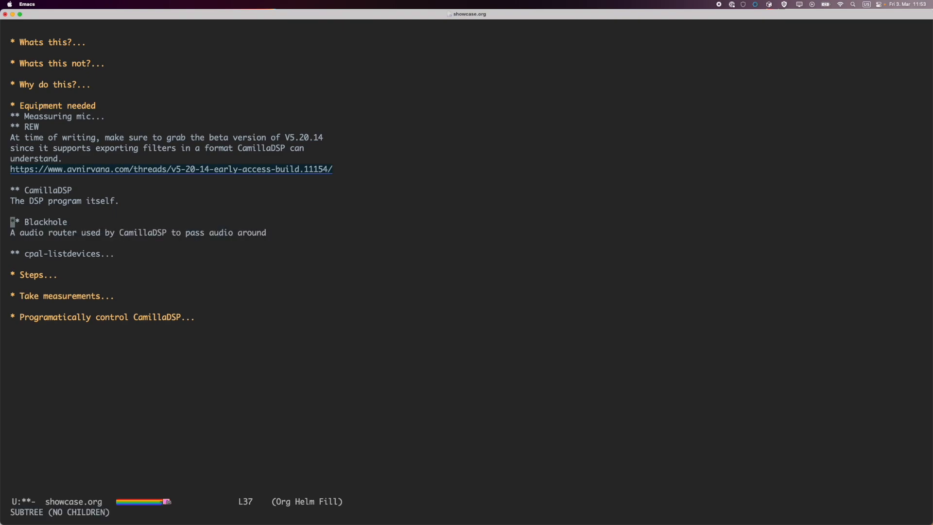
key(Down)
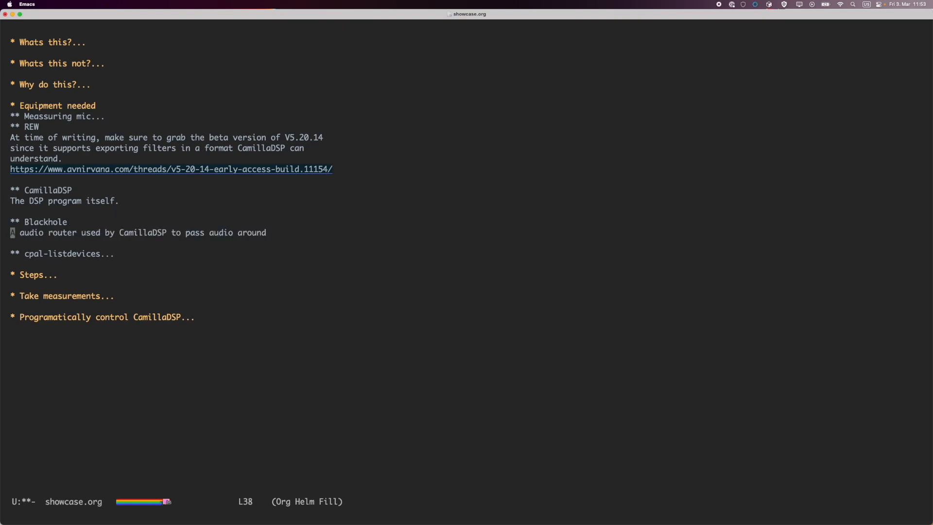
key(Up)
key(Down)
key(Up)
key(Down)
key(Down)
key(Down)
key(Tab)
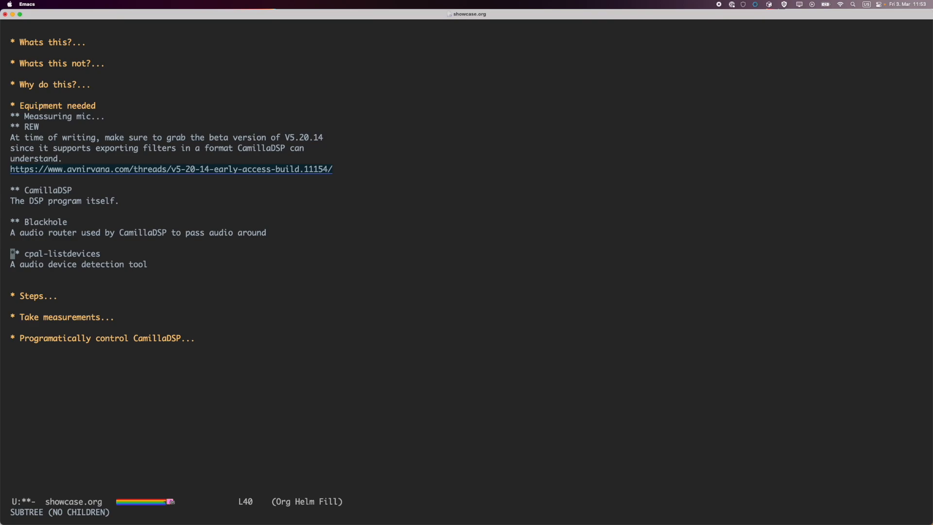
key(Down)
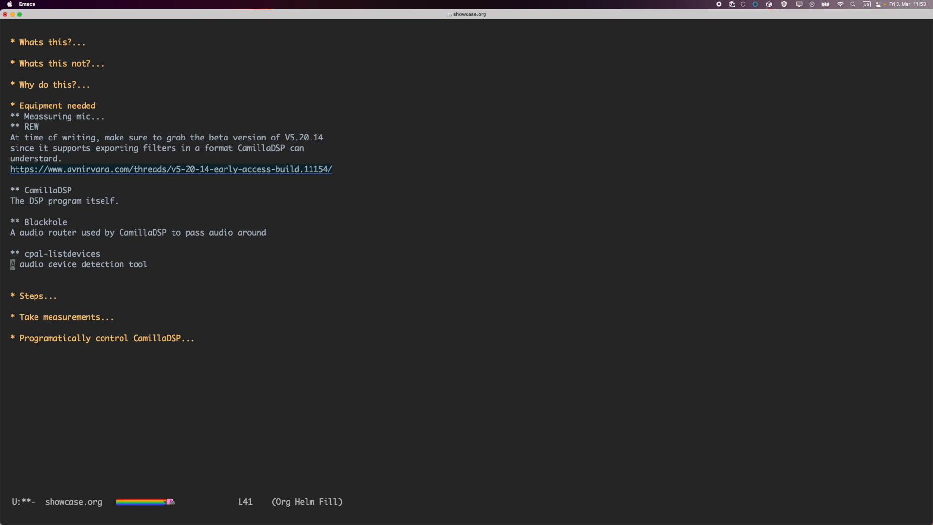
Step: Fold Equipment needed, unfold Steps, and copy the CamillaDSP v1.0.3 release URL
key(Up)
key(Up)
key(Up)
key(Up)
key(Up)
key(Up)
key(Up)
key(Up)
key(Up)
key(Up)
key(Up)
key(Up)
key(Up)
key(Up)
key(Up)
key(Up)
key(Down)
key(Tab)
key(Down)
key(Tab)
key(Down)
key(Down)
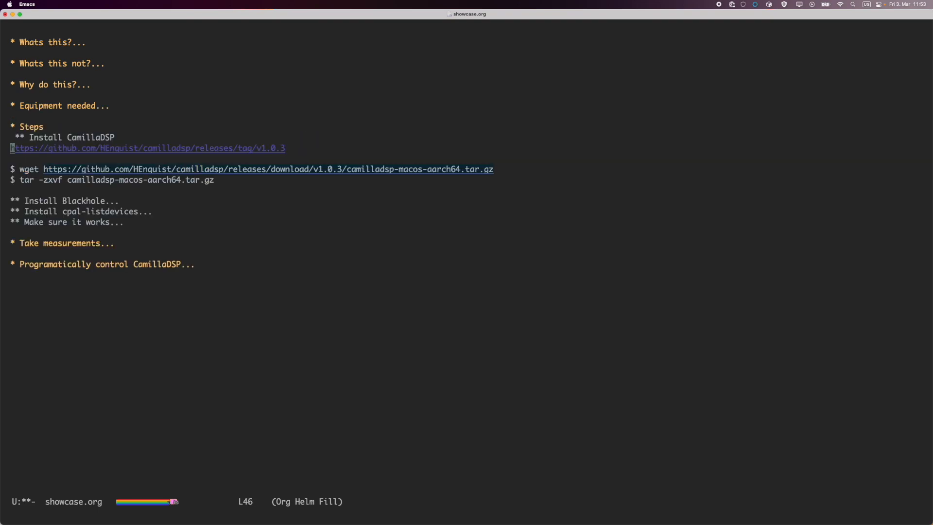
key(ctrl+space)
key(ctrl+e)
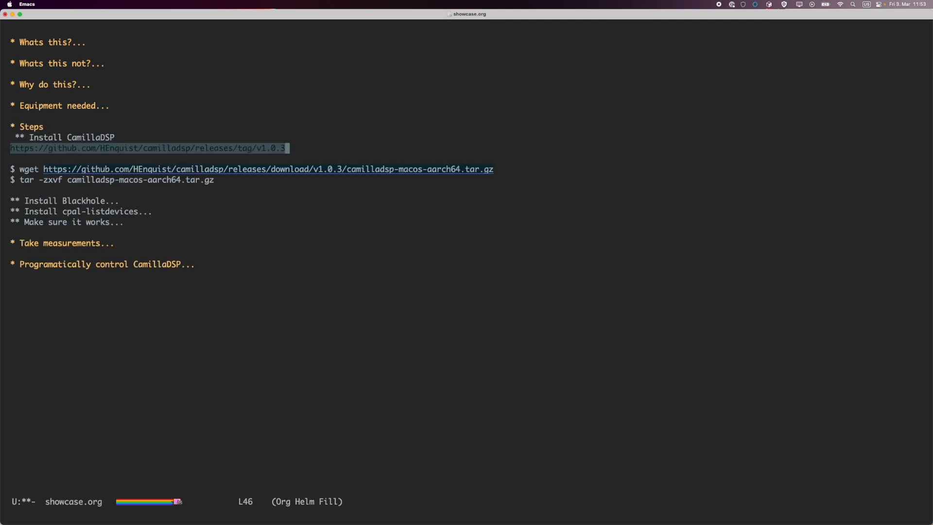
key(alt+w)
Step: Launch iTerm2, change into the camilladsp folder, and list its contents
key(super+space)
text(iterm)
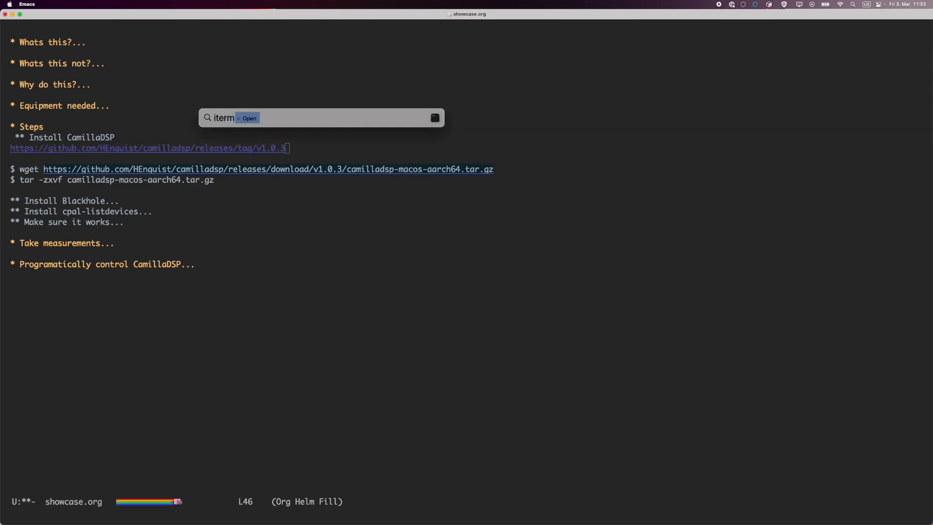
key(Return)
text(cd cam)
key(Tab)
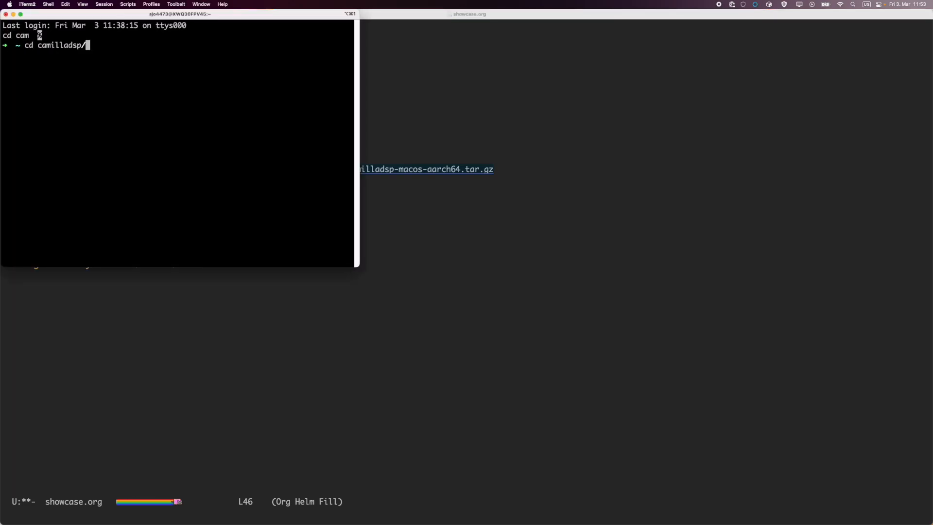
key(Return)
text(ls)
key(Return)
key(ctrl+l)
text(ls)
key(Return)
text(rm)
key(Tab)
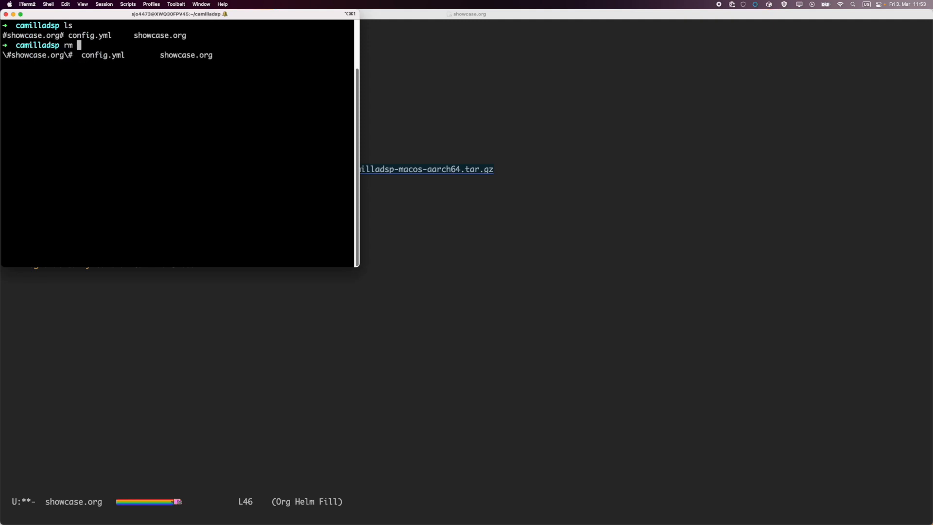
Step: Save showcase.org, discard the half-typed rm command, and relist the folder
click(393, 300)
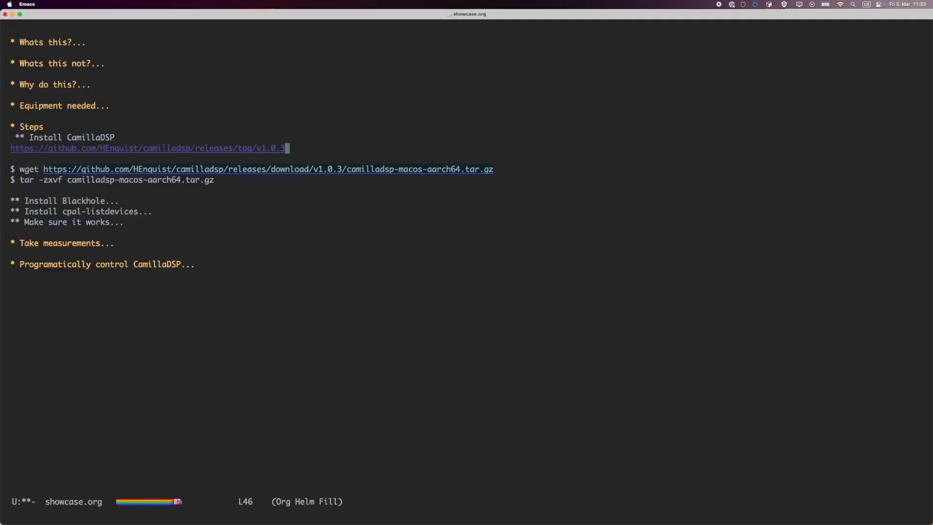
key(ctrl+x)
key(ctrl+s)
key(super+Tab)
key(BackSpace)
key(BackSpace)
key(BackSpace)
text(ls)
key(Return)
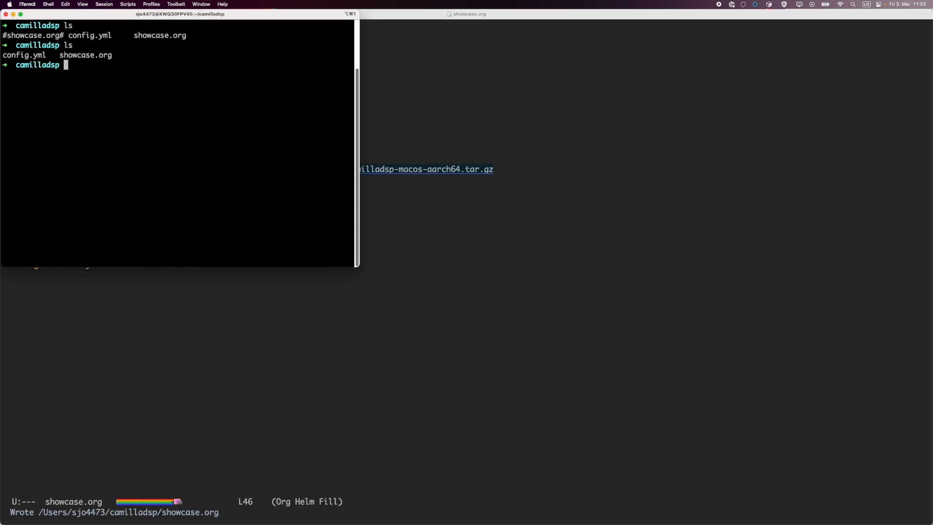
click(393, 299)
key(super+Tab)
Step: Paste the release URL at the prompt, then clear the failed command line
key(super+v)
key(Return)
key(Up)
key(ctrl+a)
text(wget)
key(ctrl+k)
Step: Copy the wget command from the notes and download camilladsp-macos-aarch64.tar.gz
key(super+Tab)
key(Down)
key(Down)
key(ctrl+a)
key(Right)
key(Right)
key(ctrl+space)
key(ctrl+e)
key(super+c)
key(super+Tab)
key(super+v)
key(Return)
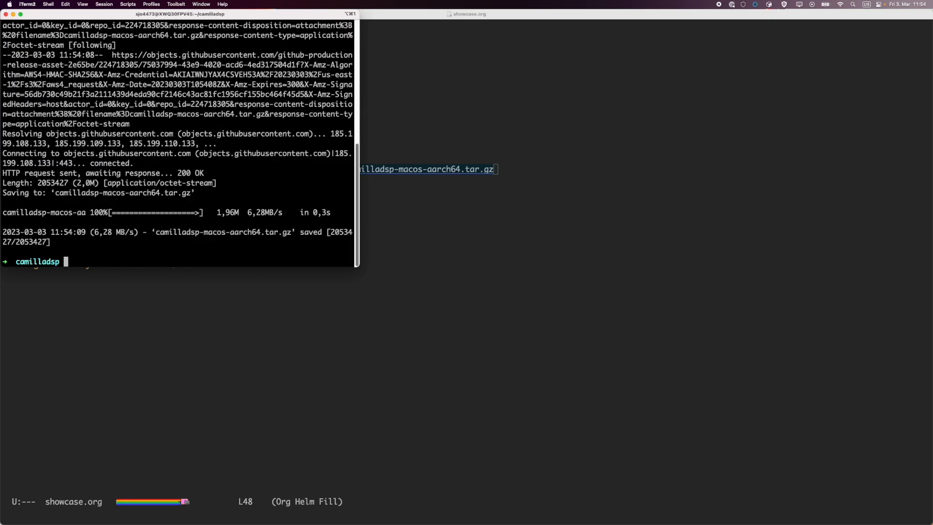
double_click(242, 232)
click(257, 239)
Step: Copy the tar -zxvf command from the notes and extract the archive
key(super+Tab)
key(ctrl+n)
key(ctrl+a)
key(ctrl+f)
key(ctrl+f)
key(ctrl+space)
key(ctrl+e)
key(alt+w)
key(super+Tab)
key(super+v)
key(Return)
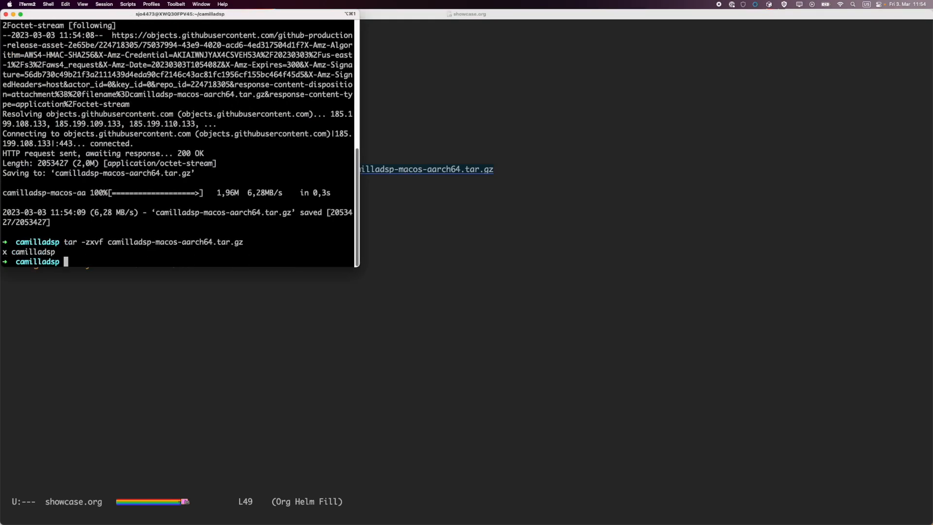
text(ls)
key(Return)
Step: Run ./camilladsp to print its options, then remove a stray space before Install CamillaDSP
text(./camilladsp)
key(Return)
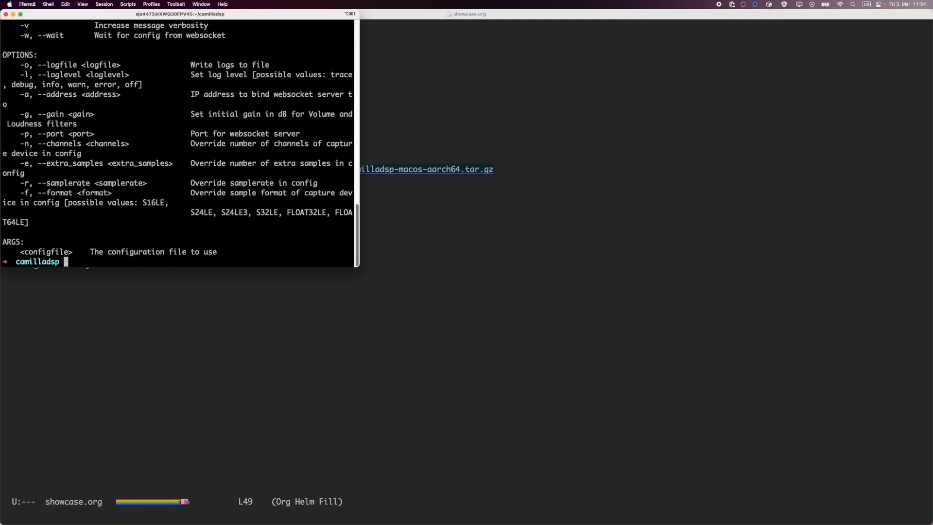
key(super+Tab)
key(ctrl+p)
key(ctrl+p)
key(ctrl+p)
key(ctrl+p)
key(ctrl+a)
key(ctrl+d)
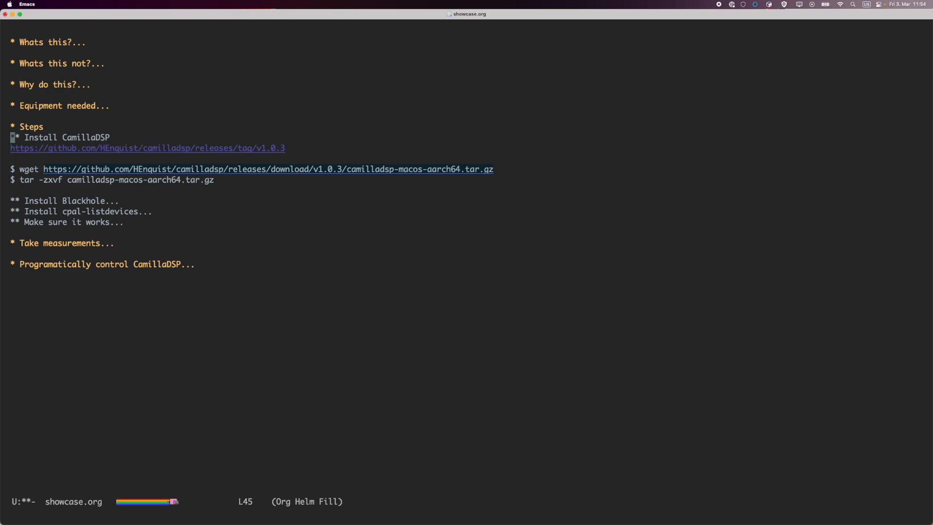
Step: Fold Install CamillaDSP and unfold Install Blackhole to show its brew command
key(Tab)
key(ctrl+n)
key(Tab)
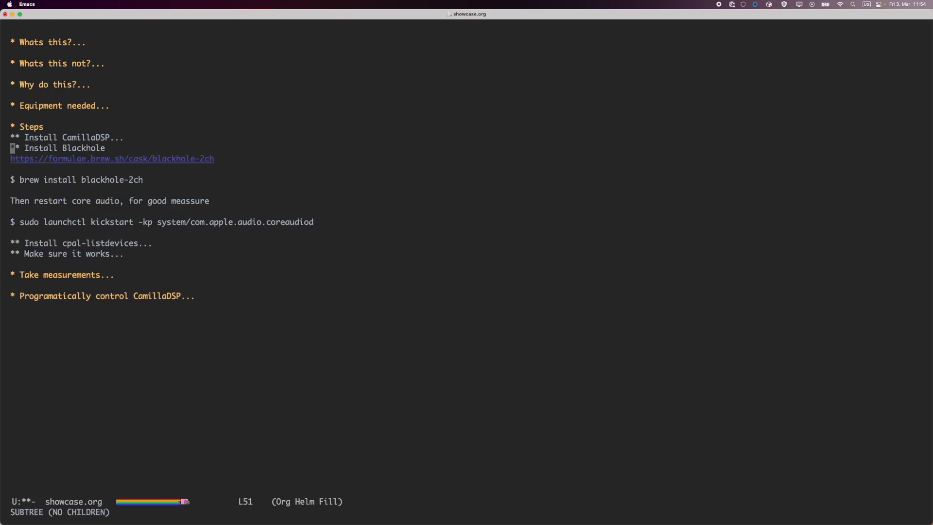
key(ctrl+n)
key(ctrl+n)
key(ctrl+p)
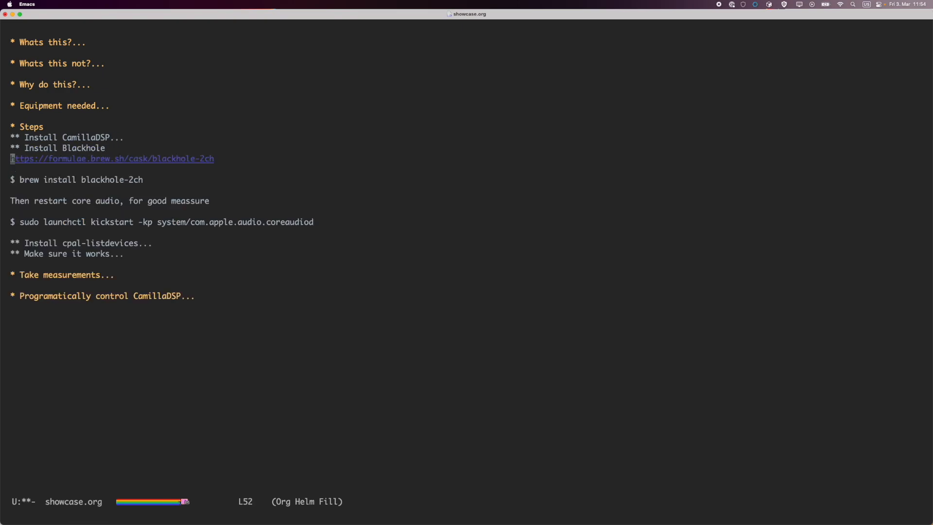
Step: Run brew install blackhole-2ch in a new iTerm2 tab
key(super+space)
text(it)
key(super+t)
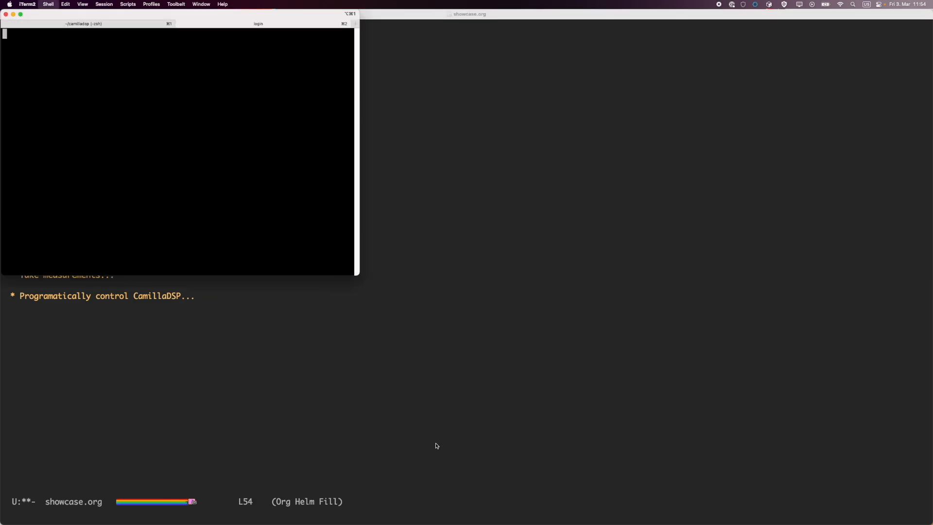
key(super+v)
key(Return)
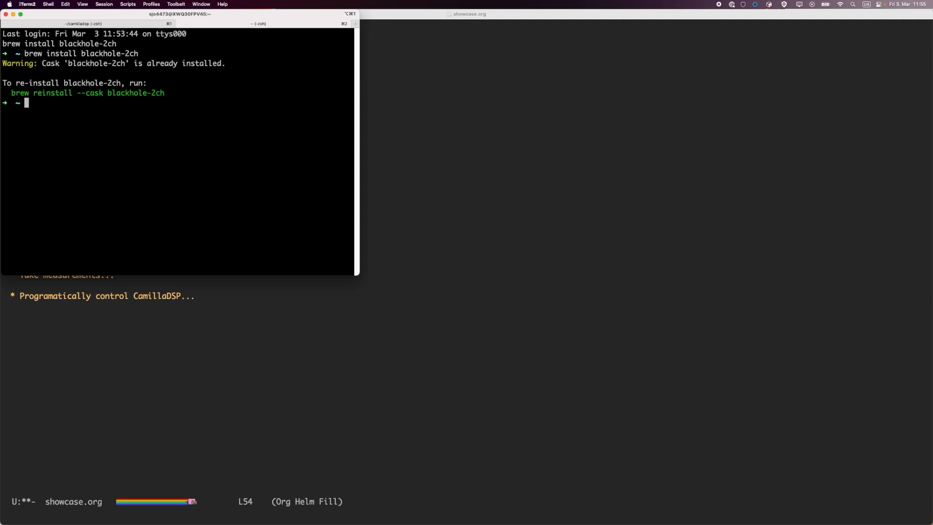
Step: Reinstall the BlackHole 2ch driver with 'brew reinstall --cask blackhole-2ch', then return to the notes
key(Up)
key(Down)
drag(13, 92, 165, 93)
key(super+v)
key(Return)
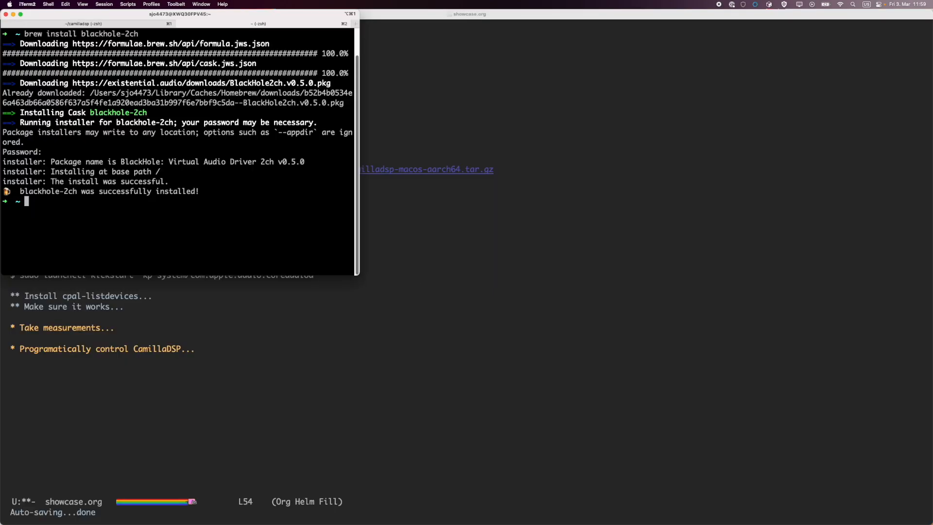
click(416, 279)
Step: Move past the BlackHole commands and unfold the Install cpal-listdevices heading
key(Down)
key(Down)
key(ctrl+a)
key(Up)
key(Up)
key(Down)
key(Down)
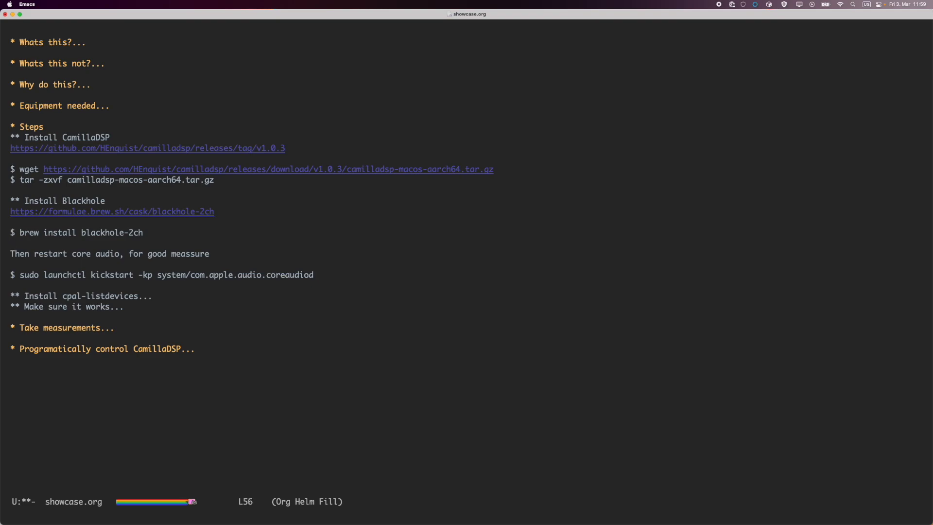
key(Down)
key(Down)
key(Right)
key(Right)
key(Left)
key(Left)
key(Down)
key(Down)
key(Tab)
Step: Copy the v0.1.0 release link and the listdevices wget download command
key(Down)
key(Down)
key(ctrl+space)
key(ctrl+e)
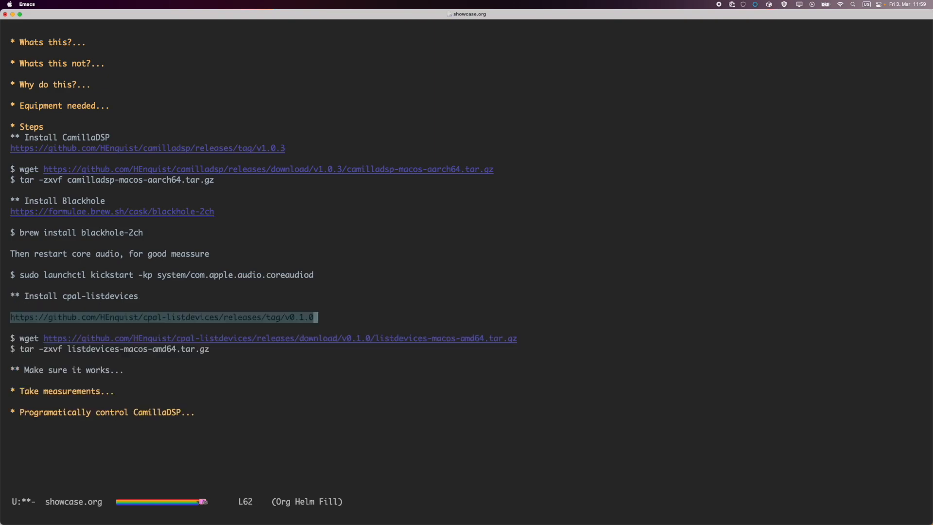
key(alt+w)
key(Down)
key(Down)
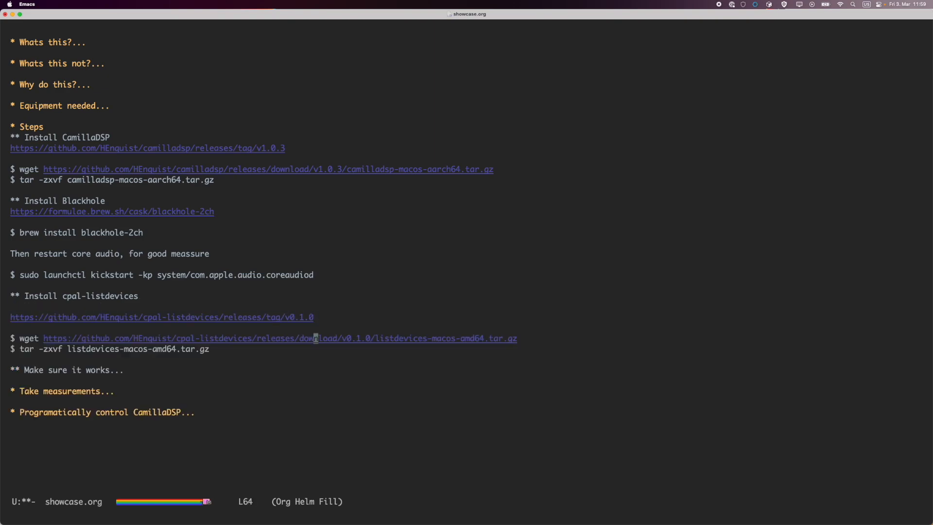
key(ctrl+f)
key(ctrl+f)
key(ctrl+space)
key(ctrl+e)
key(alt+w)
key(super+Tab)
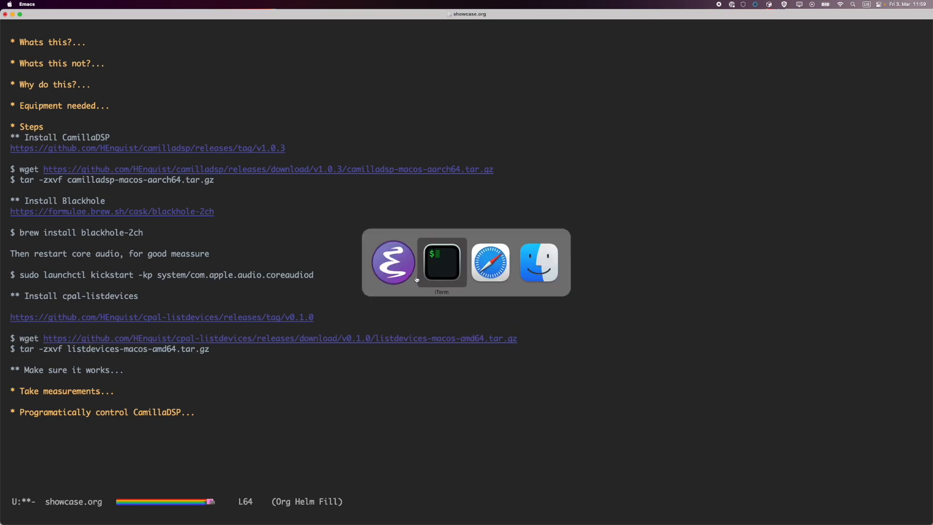
Step: Download listdevices-macos-amd64.tar.gz in the terminal with the pasted wget command
key(super+1)
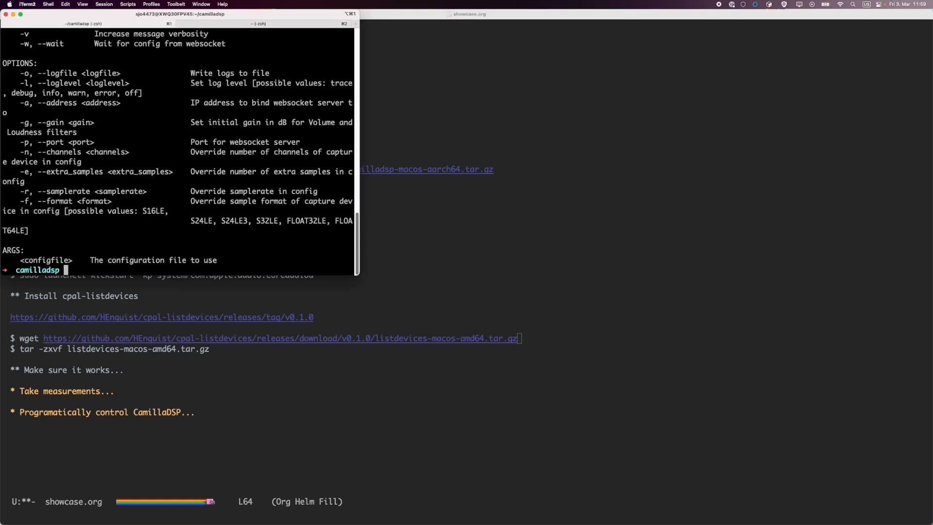
key(ctrl+l)
key(super+v)
key(Return)
text(tar -z)
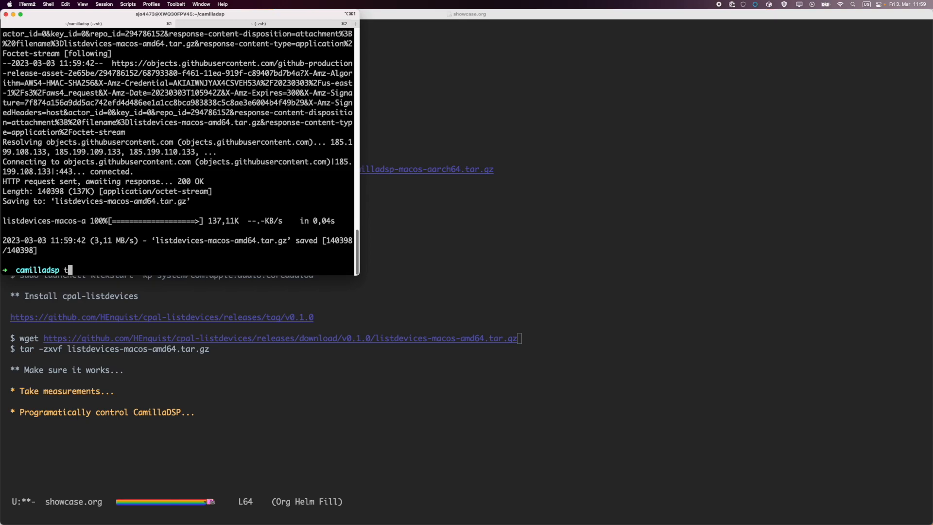
key(ctrl+u)
Step: Copy the tar command from the notes and extract the listdevices archive
key(super+Tab)
key(Down)
key(Down)
key(Up)
key(Right)
key(Right)
key(ctrl+space)
key(ctrl+e)
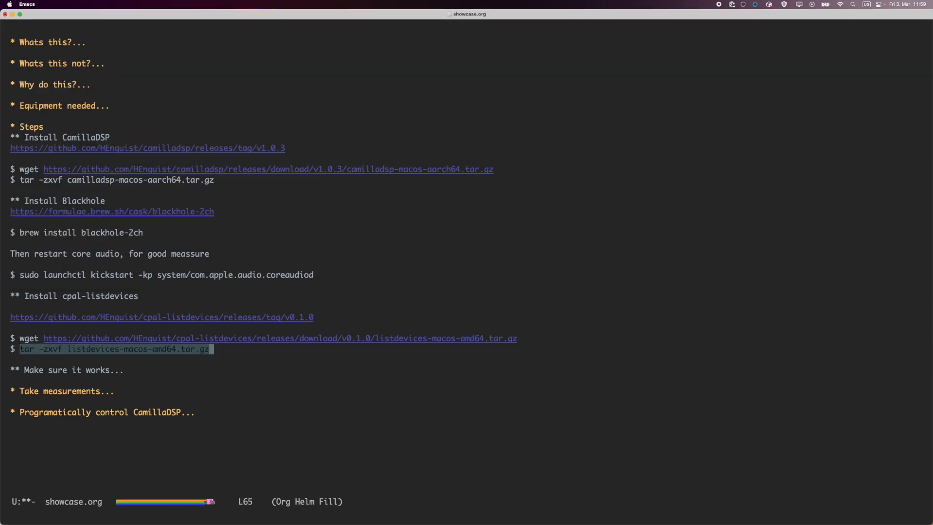
key(super+c)
key(super+Tab)
key(super+v)
key(Return)
Step: Run ./listdevices and enlarge the terminal window to show the device list
text(./listdevices)
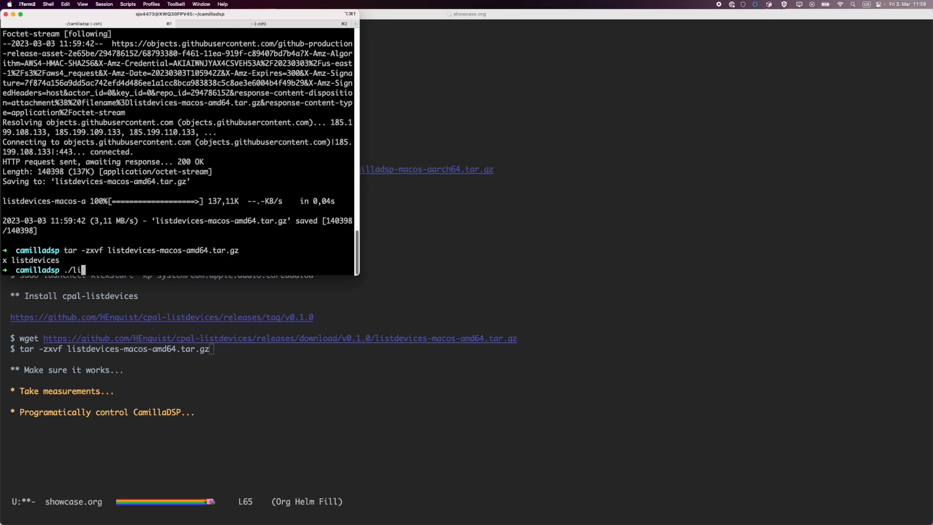
key(Return)
scroll(320, 146, up, 20)
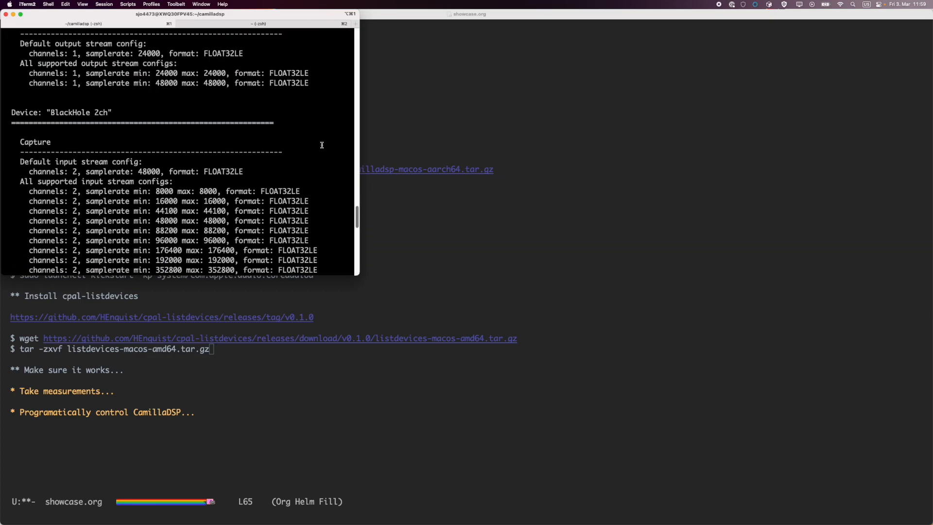
drag(359, 274, 700, 462)
scroll(237, 311, down, 5)
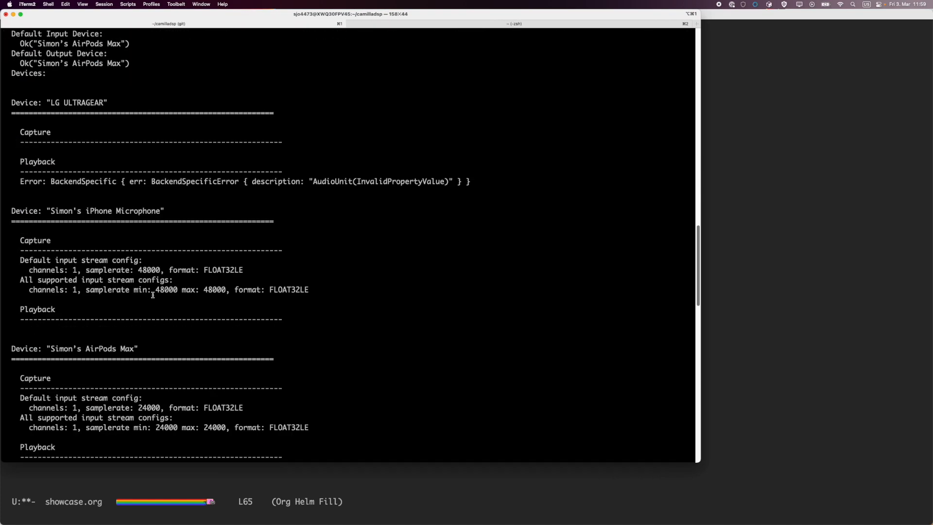
scroll(128, 181, down, 2)
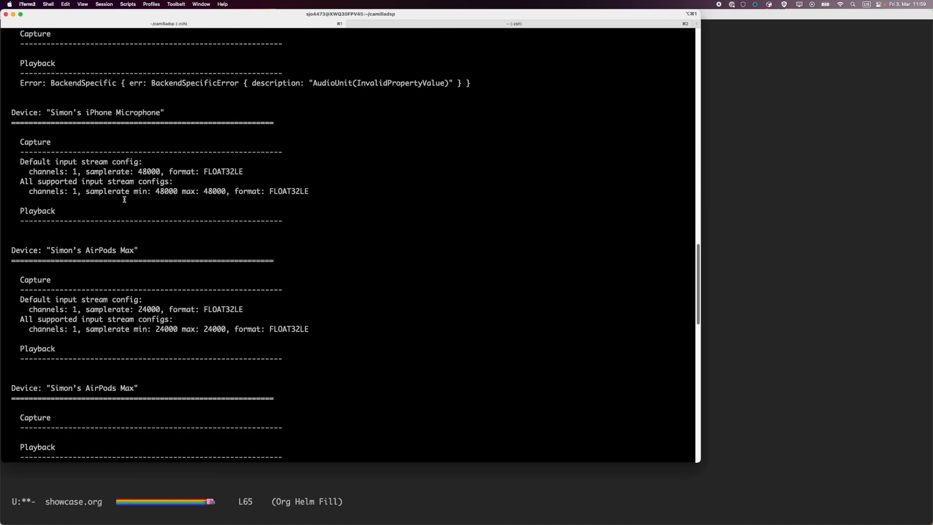
Step: Highlight the AirPods and BlackHole 2ch entries and the BlackHole Playback heading
drag(115, 252, 82, 249)
click(82, 248)
scroll(83, 248, down, 10)
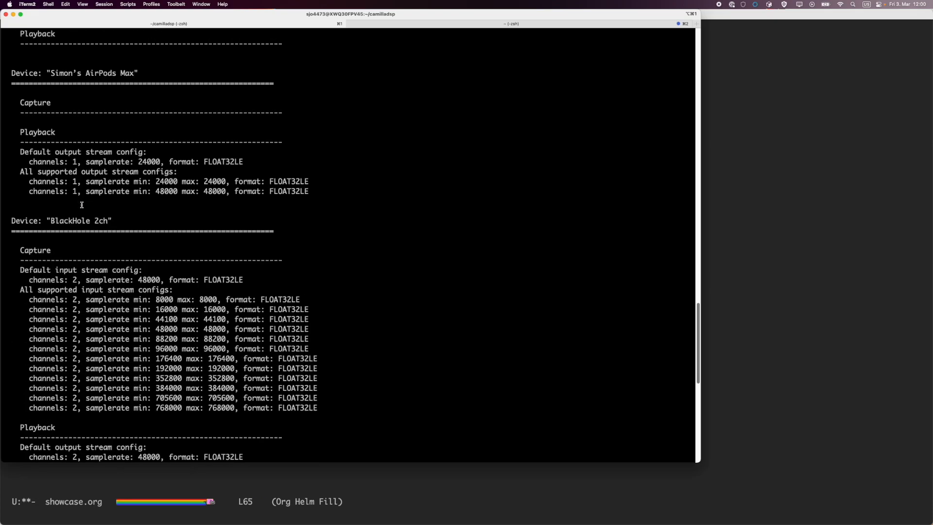
double_click(68, 223)
drag(69, 223, 104, 222)
click(47, 257)
scroll(39, 361, down, 2)
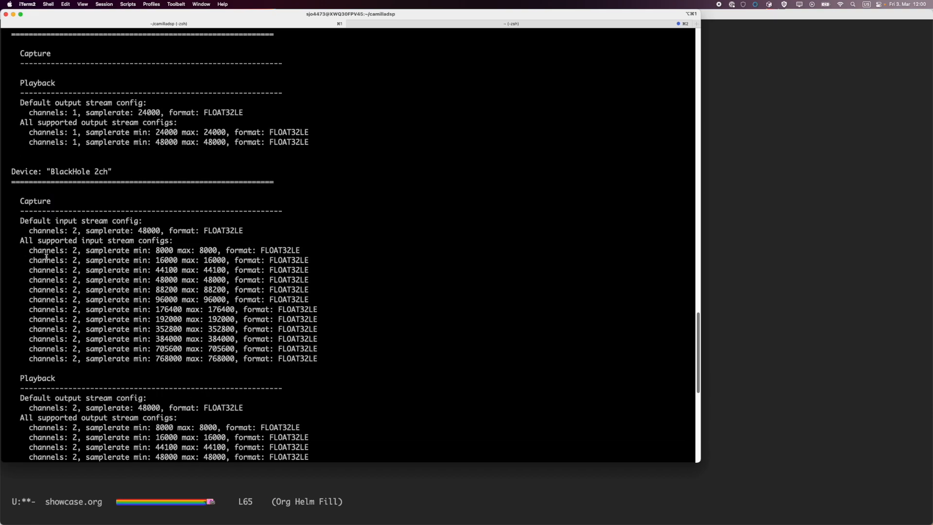
double_click(42, 374)
scroll(114, 371, down, 3)
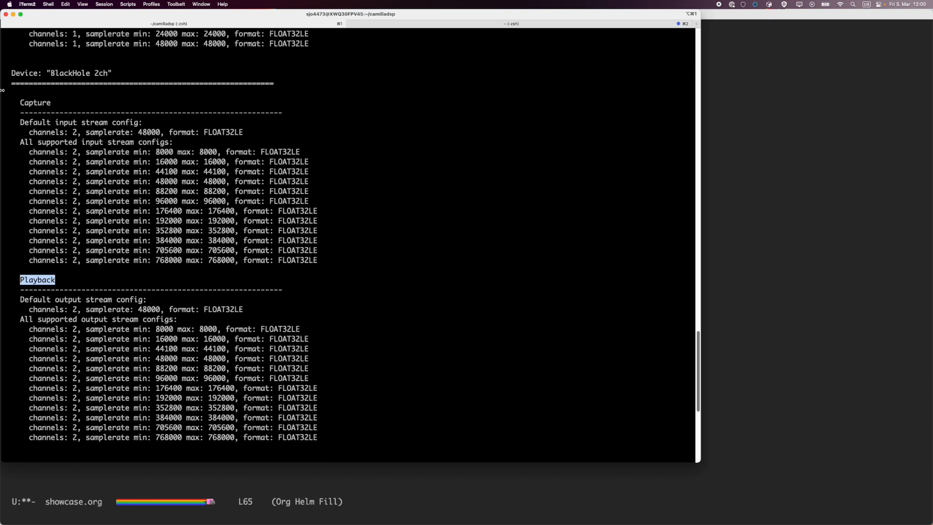
scroll(107, 236, down, 8)
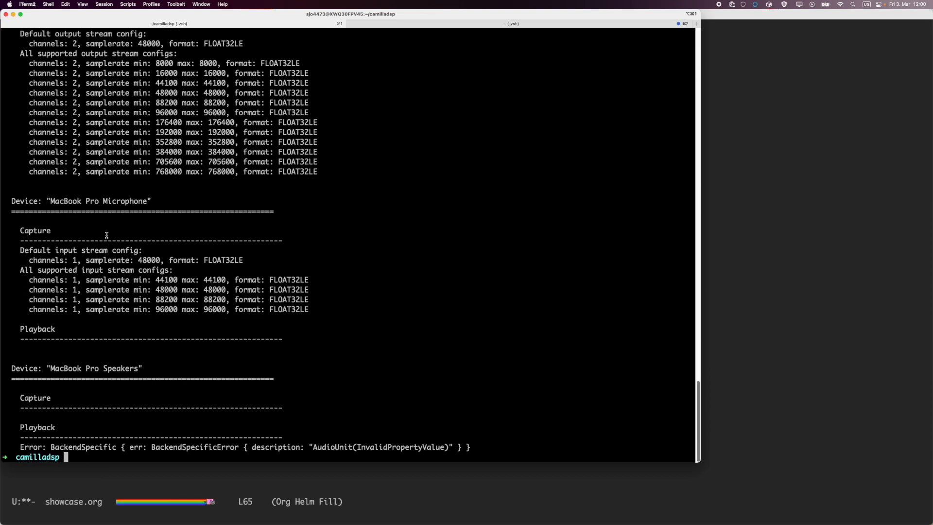
Step: Highlight the MacBook Pro Speakers device name and its Capture and Playback lines
drag(63, 369, 126, 365)
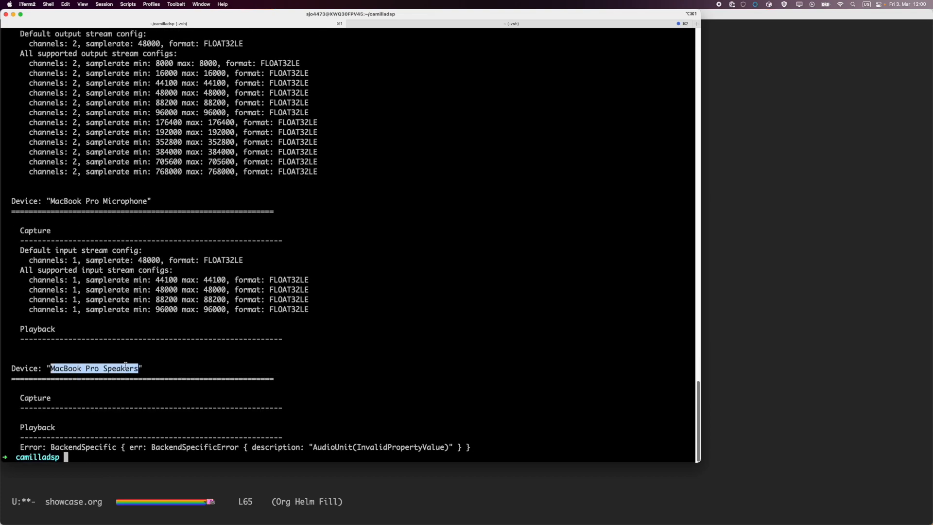
drag(60, 445, 109, 366)
click(82, 374)
scroll(69, 140, up, 15)
scroll(68, 140, down, 10)
scroll(154, 319, down, 10)
double_click(122, 368)
mouse_move(121, 369)
mouse_down()
mouse_move(69, 368)
mouse_move(120, 367)
mouse_up()
double_click(67, 369)
Step: Unfold the Make sure it works section in the showcase.org notes
key(super+Tab)
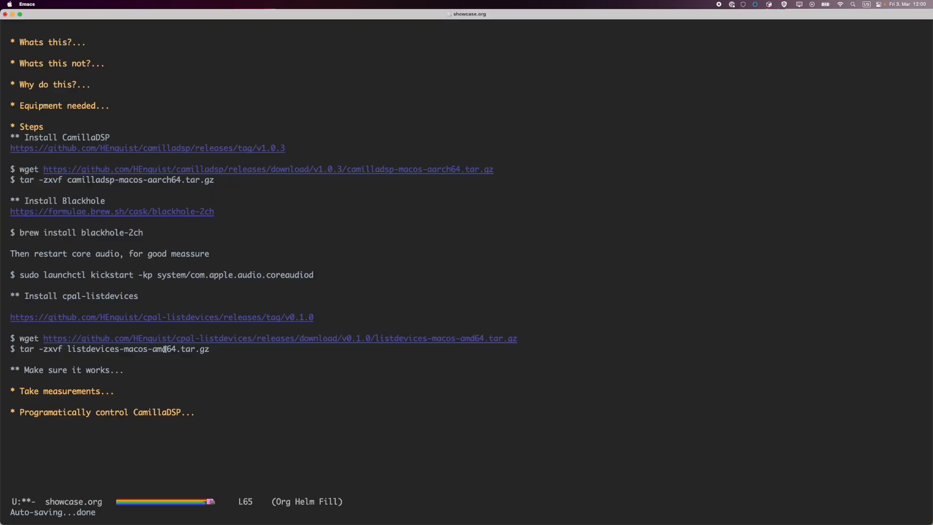
key(Up)
key(Tab)
key(Down)
Step: Launch Spotify and switch the sound output to MacBook Pro Speakers
key(super+Tab)
key(super+Escape)
key(super+space)
text(spoti)
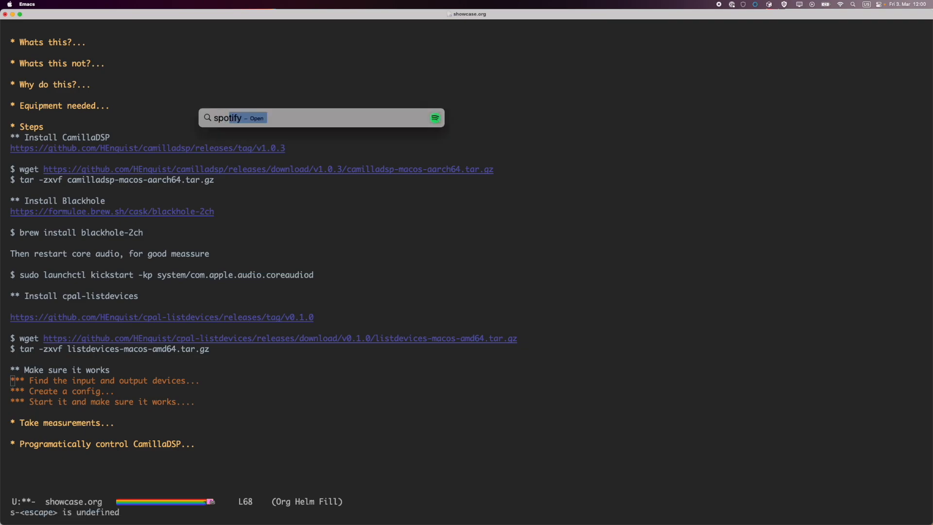
key(Return)
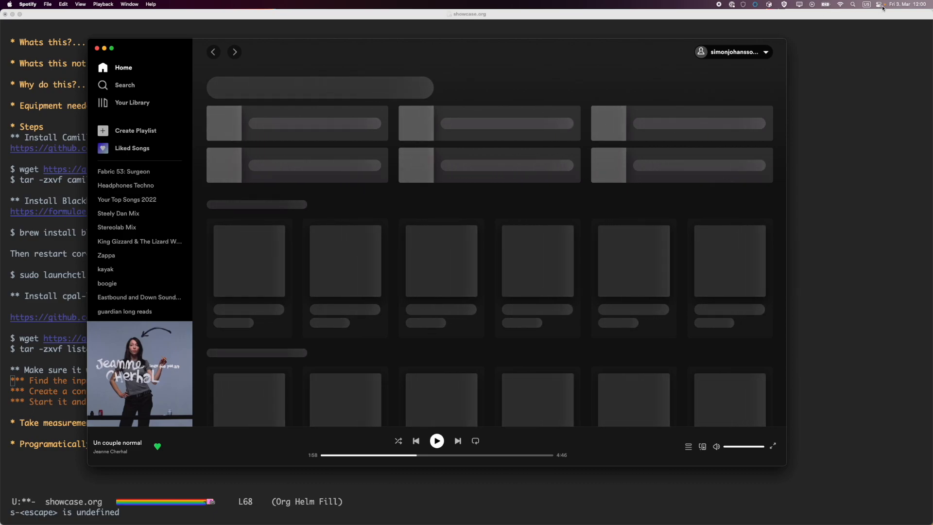
click(879, 4)
click(849, 110)
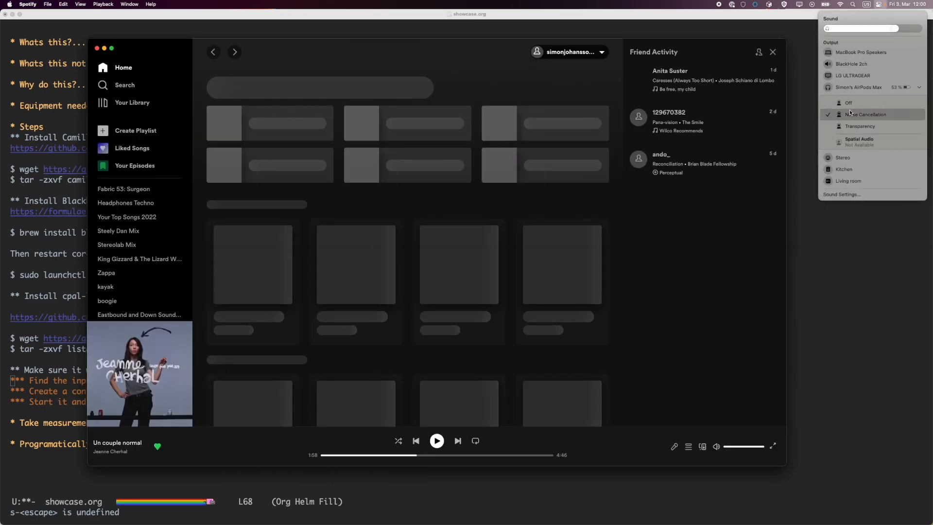
click(890, 53)
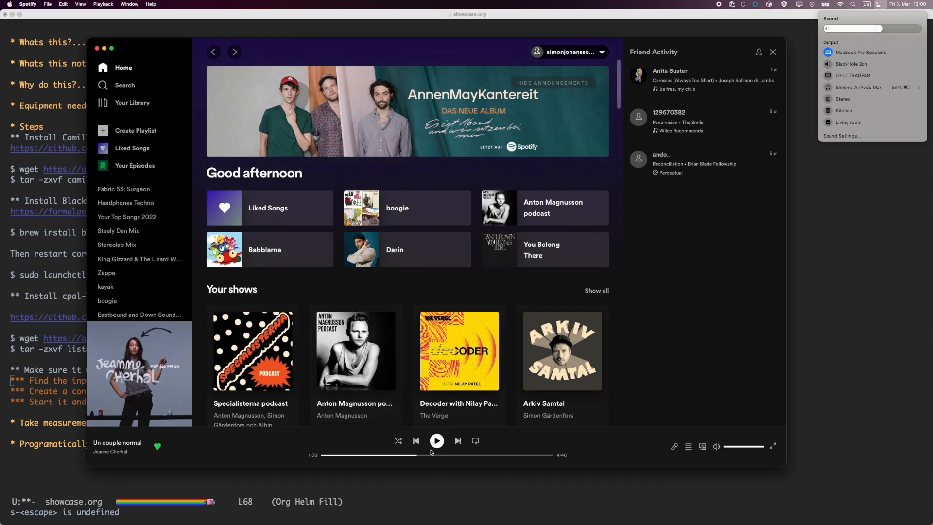
Step: Resume 'Un couple normal', confirm the output device in Control Center, and return to Emacs
click(438, 444)
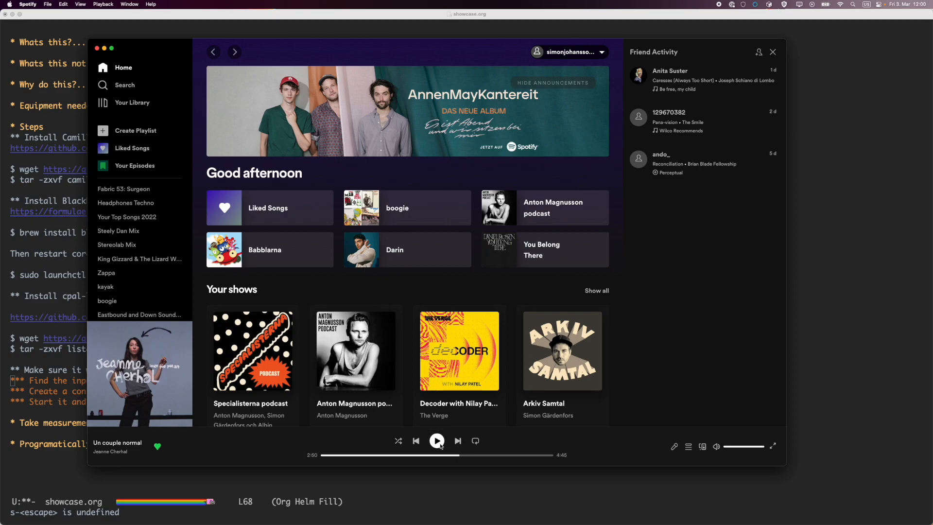
key(super+Tab)
key(super+Tab)
click(881, 6)
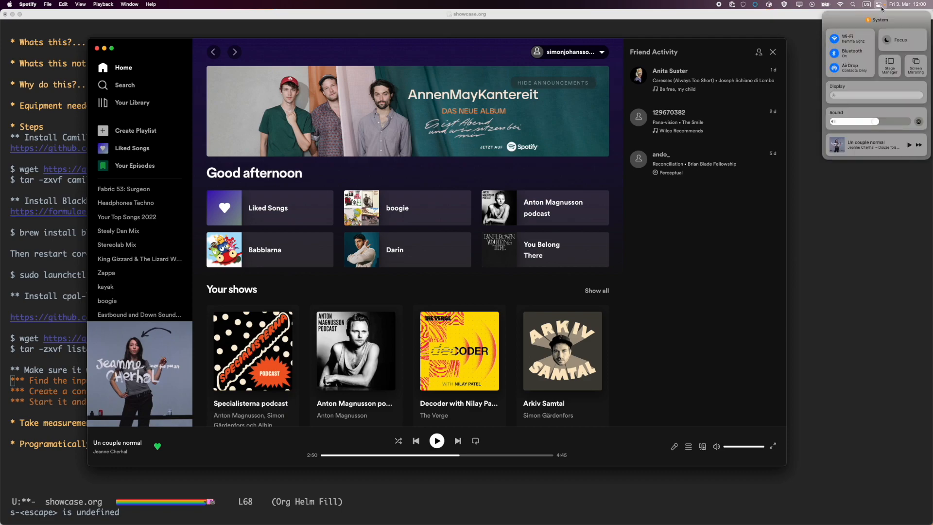
click(871, 114)
click(734, 273)
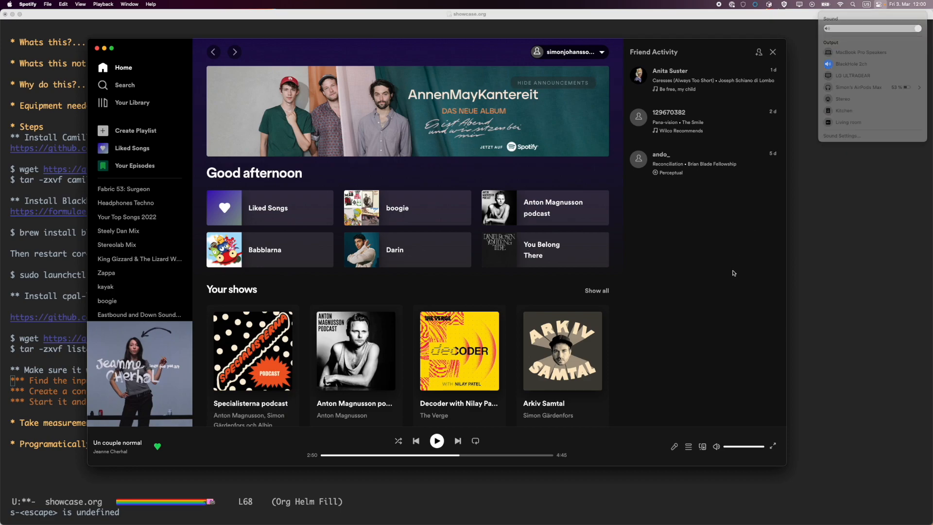
click(437, 441)
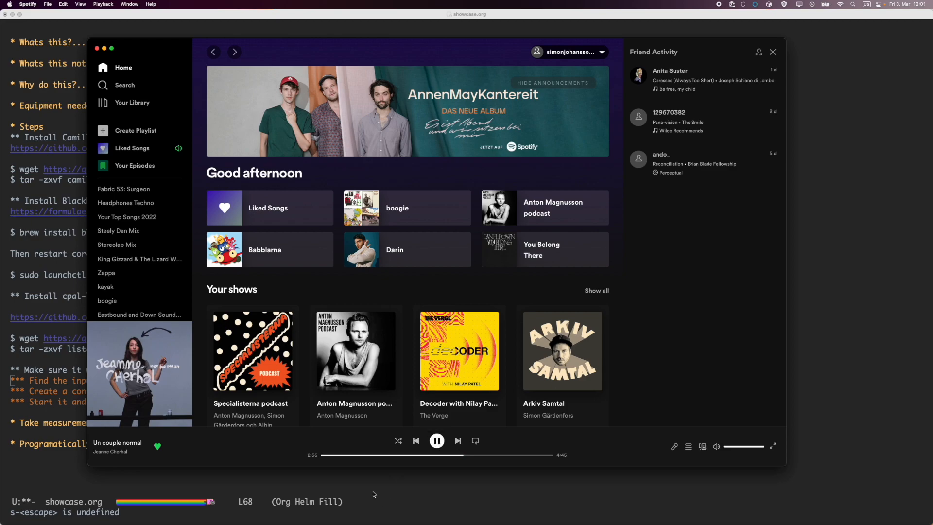
click(374, 494)
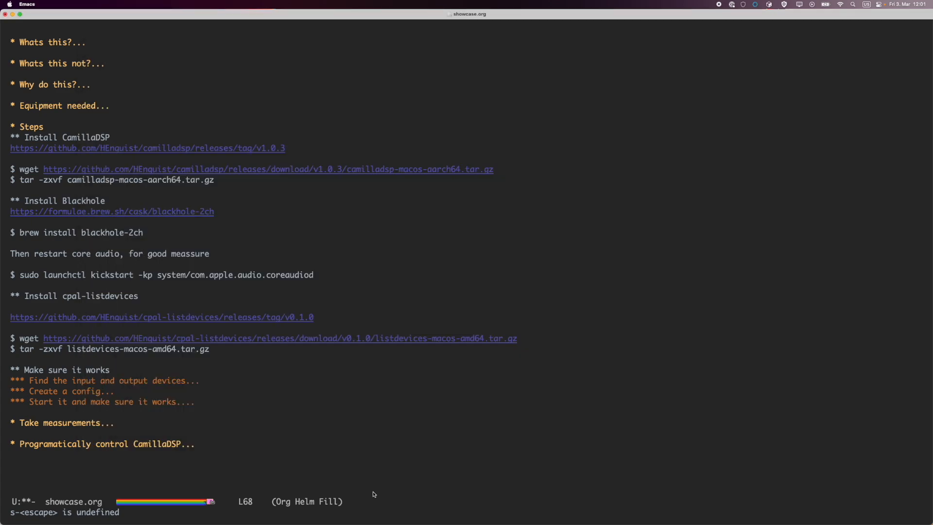
Step: Unfold the Find the input and output devices and Create a config headings, revealing ./listdevices and cat config.yml
key(Tab)
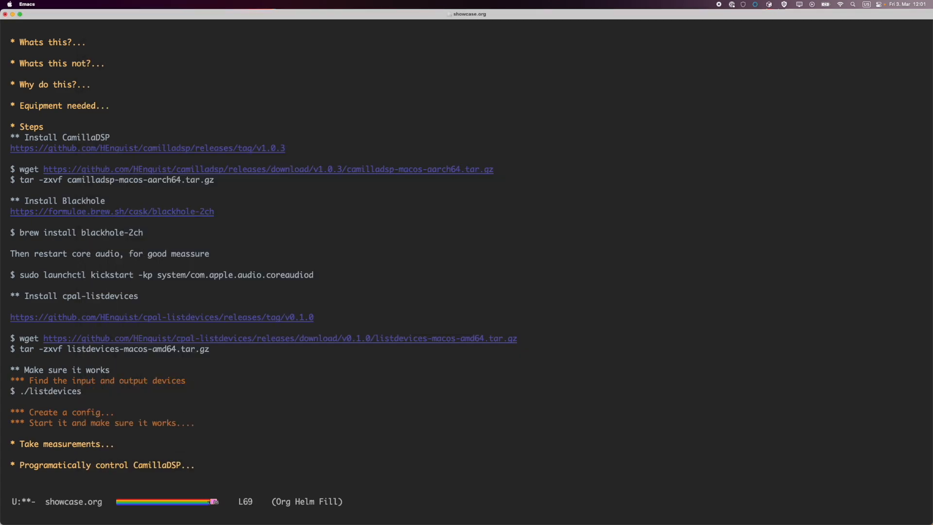
key(Down)
key(Down)
key(Down)
key(Tab)
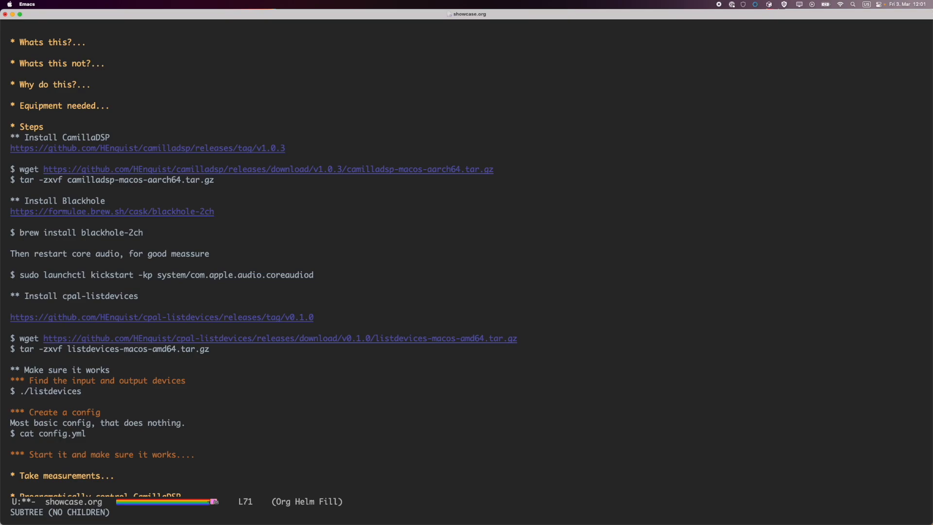
key(Down)
key(Up)
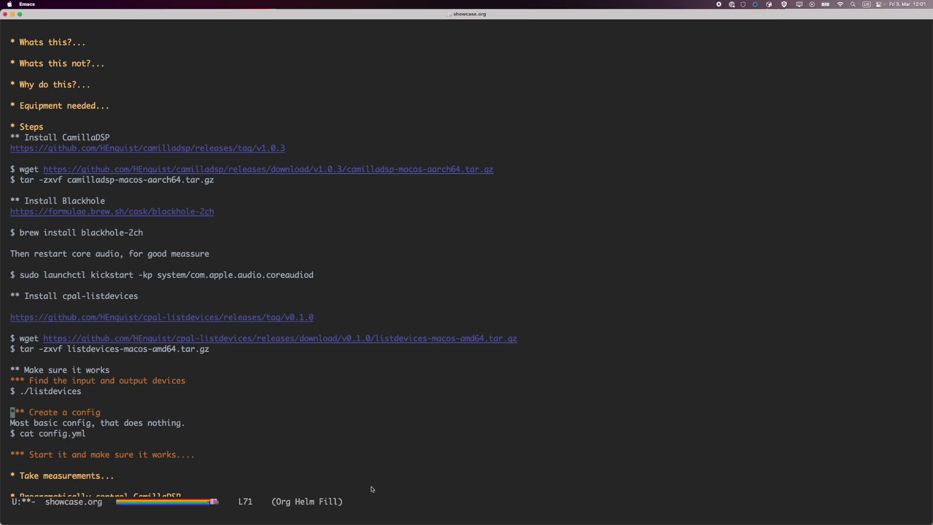
scroll(371, 486, down, 3)
key(Down)
key(Down)
key(Down)
key(Down)
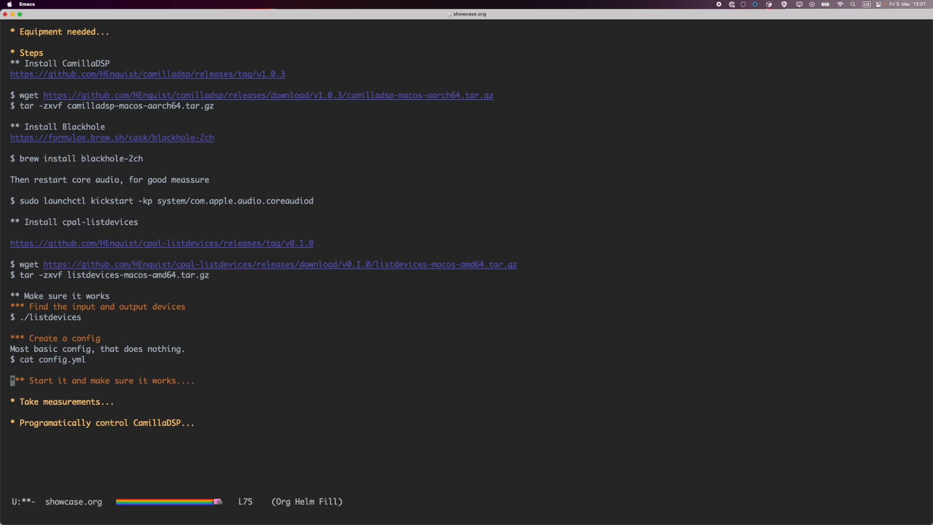
Step: Open config.yml from the camilladsp folder with C-x C-f
key(ctrl+g)
key(ctrl+x)
key(ctrl+f)
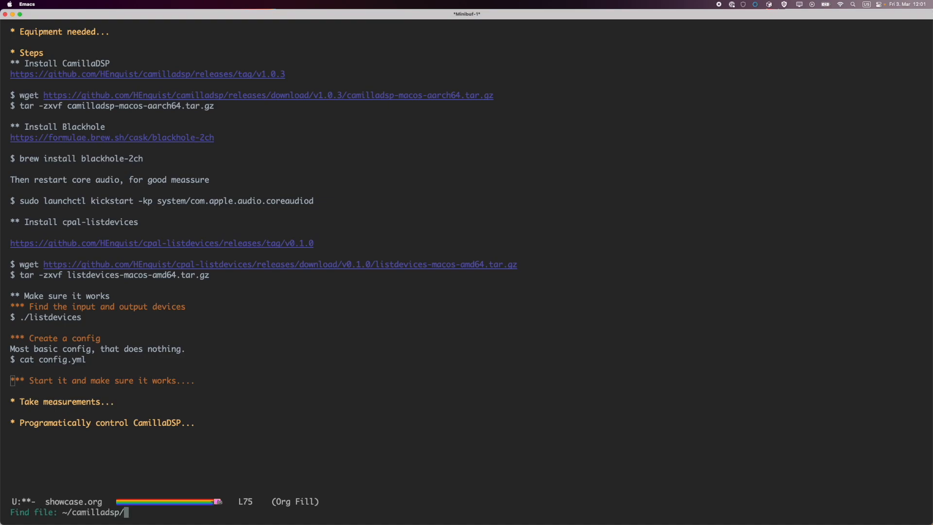
text(con)
key(Tab)
key(Return)
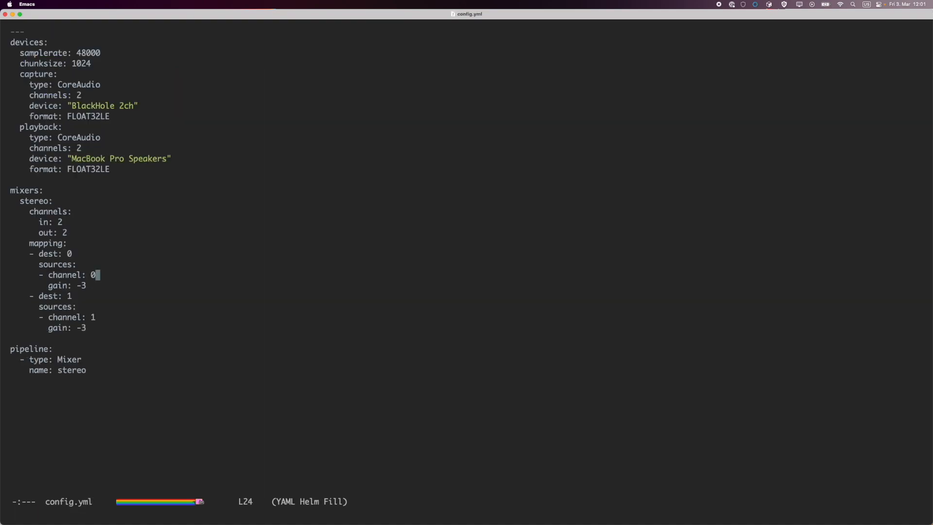
Step: Highlight the devices section and BlackHole 2ch capture device, checking the sound output list
double_click(52, 43)
click(52, 42)
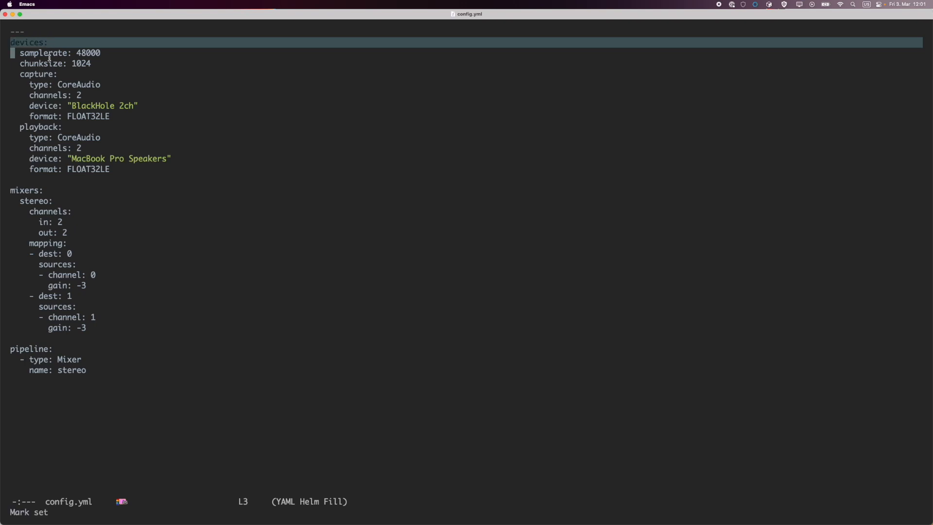
click(81, 77)
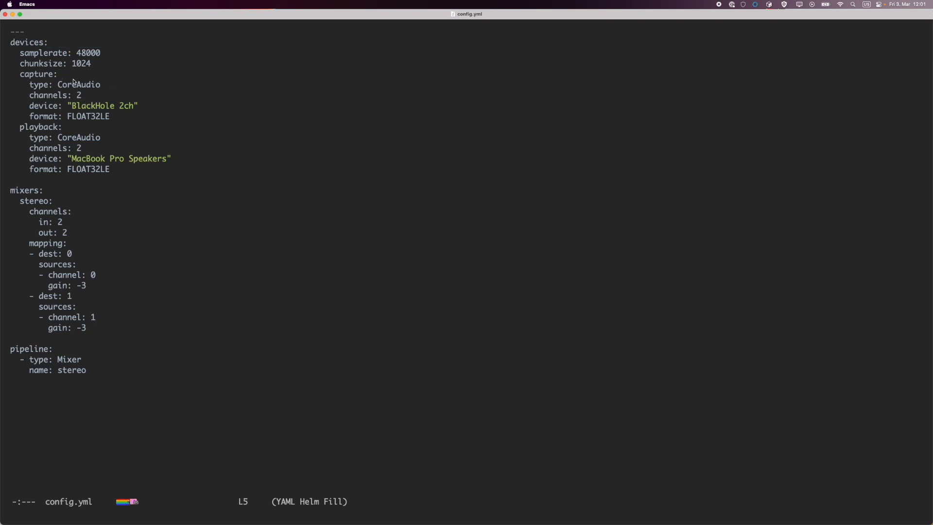
click(81, 103)
drag(81, 102, 121, 102)
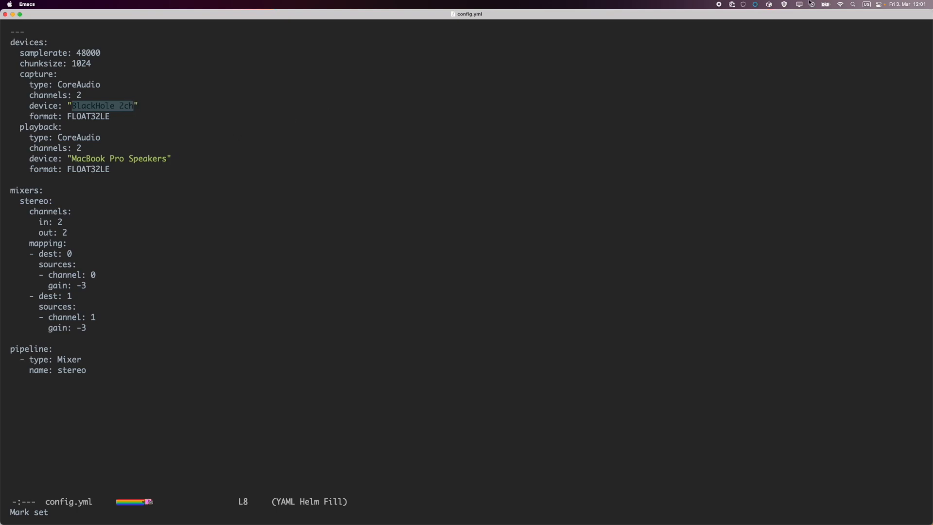
click(878, 6)
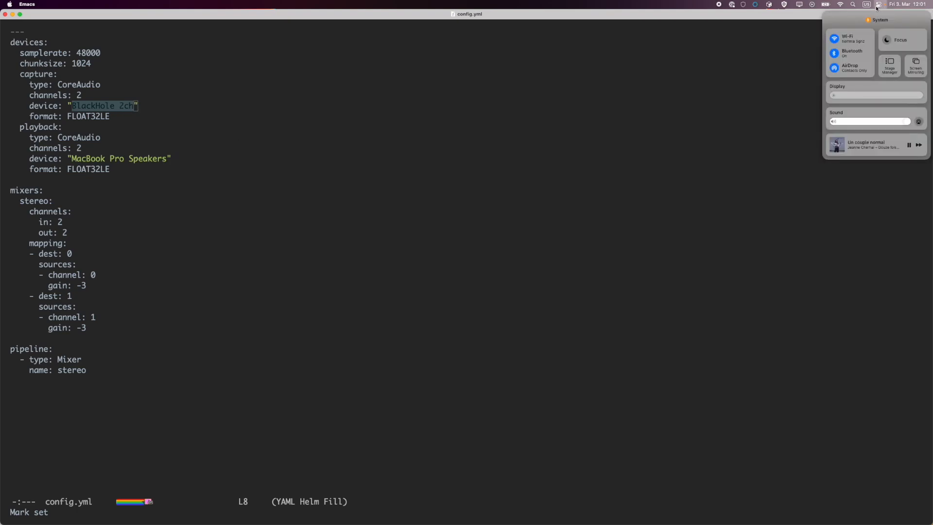
click(857, 115)
click(626, 115)
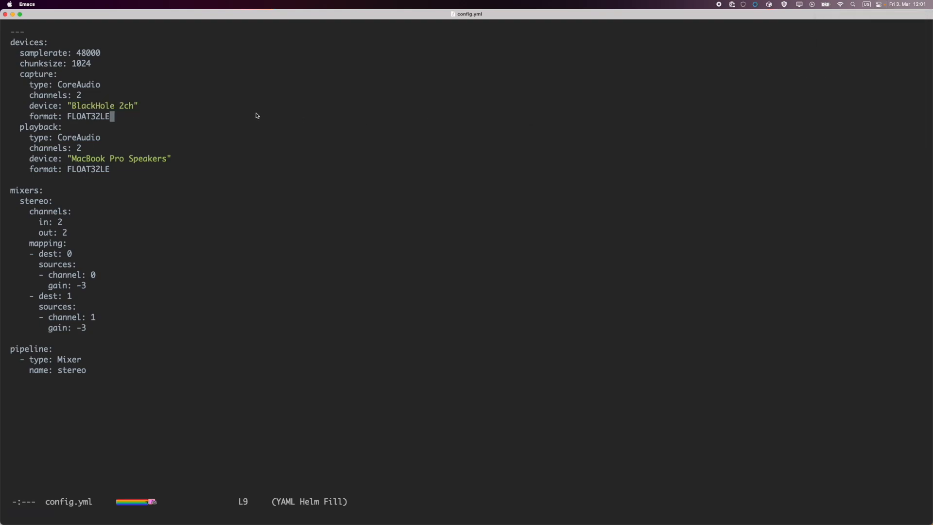
Step: Highlight the MacBook Pro Speakers playback device in config.yml
click(84, 159)
mouse_move(85, 160)
mouse_down()
mouse_move(142, 159)
mouse_move(87, 161)
mouse_up()
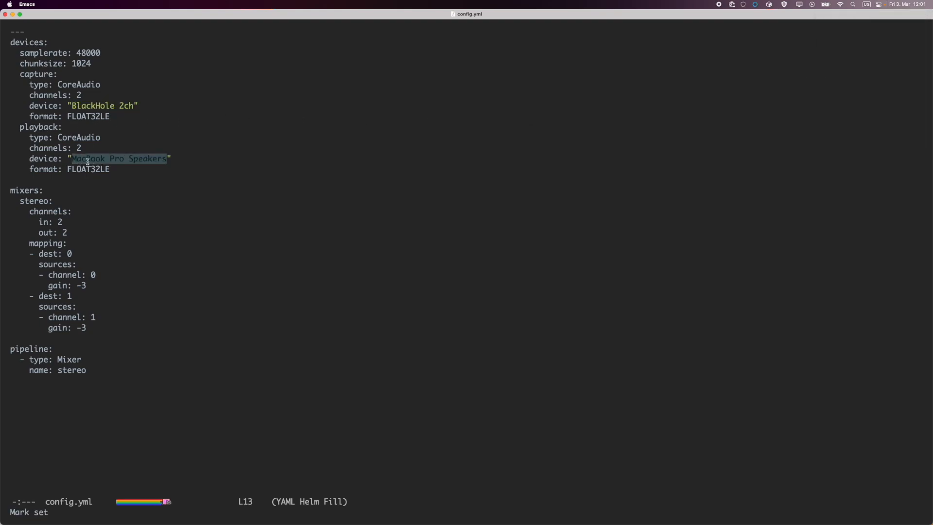
click(155, 167)
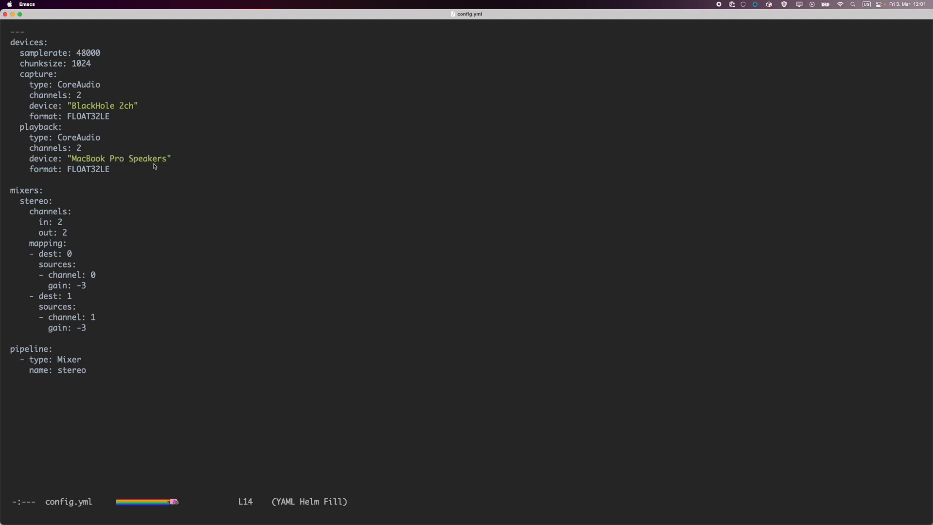
drag(167, 159, 74, 158)
click(74, 157)
Step: Review the stereo mixer: in 2, out 2 channels, mappings with gain -3
click(70, 189)
drag(40, 222, 81, 232)
click(80, 233)
click(76, 255)
key(ctrl+space)
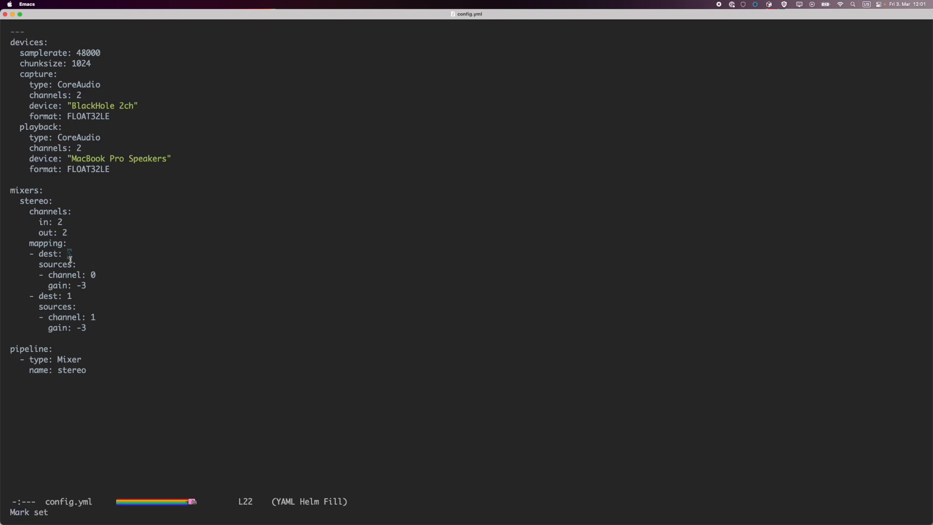
drag(99, 277, 80, 286)
click(116, 294)
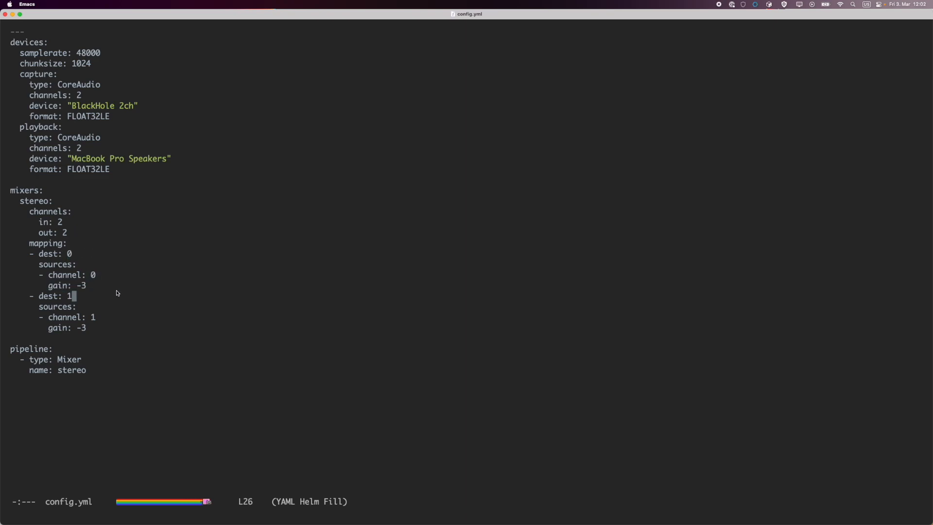
drag(49, 286, 85, 284)
click(85, 284)
Step: Review the pipeline's Mixer step named stereo
click(77, 350)
click(122, 372)
triple_click(28, 355)
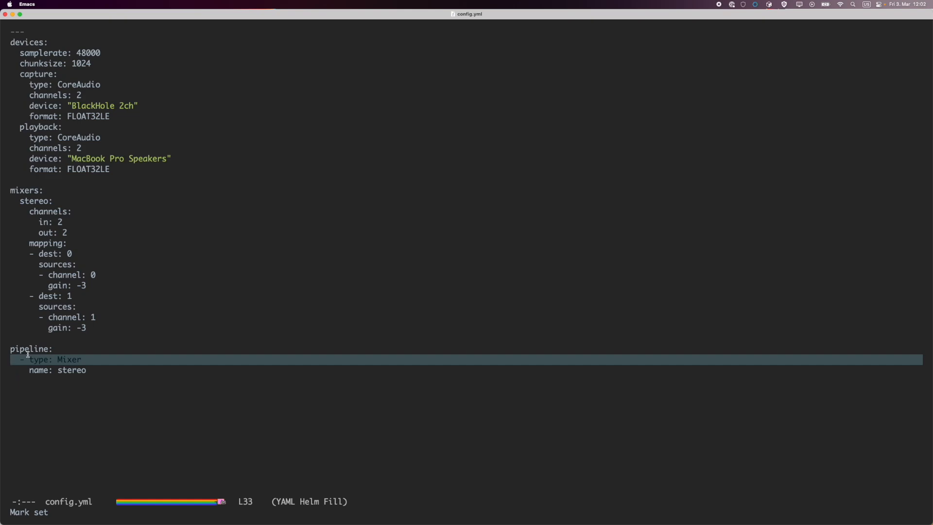
key(Up)
key(Up)
key(Up)
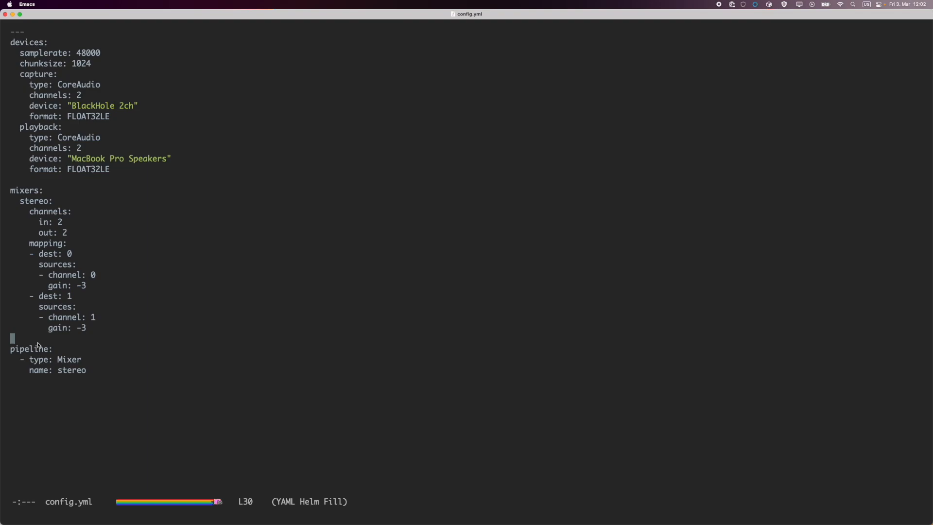
key(super+Tab)
key(super+Tab)
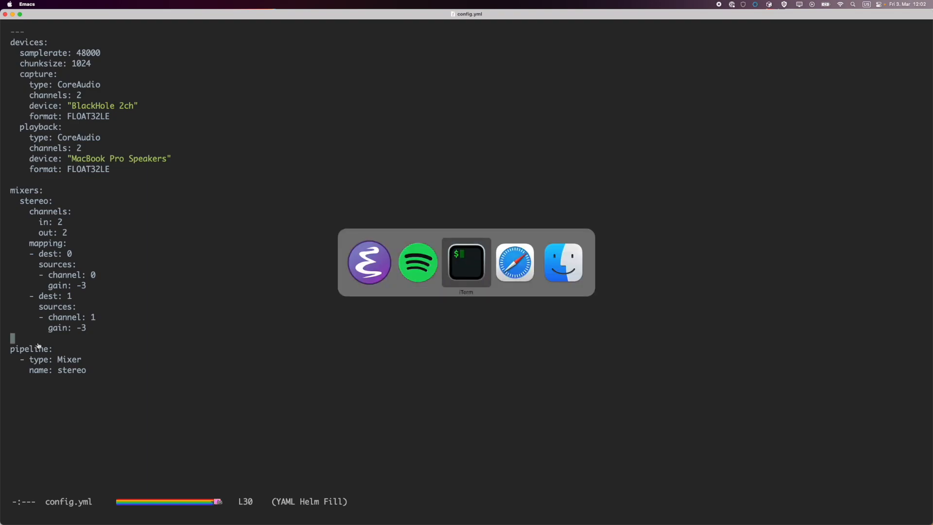
Step: List the camilladsp folder and run ./camilladsp config.yml
text(ls)
key(Return)
text(./)
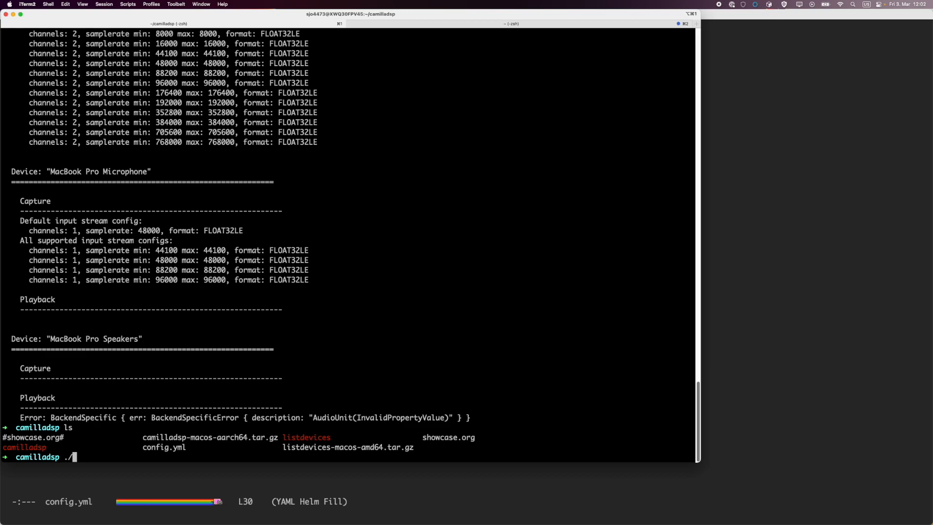
text(cam)
key(Tab)
text(co)
key(Tab)
key(Return)
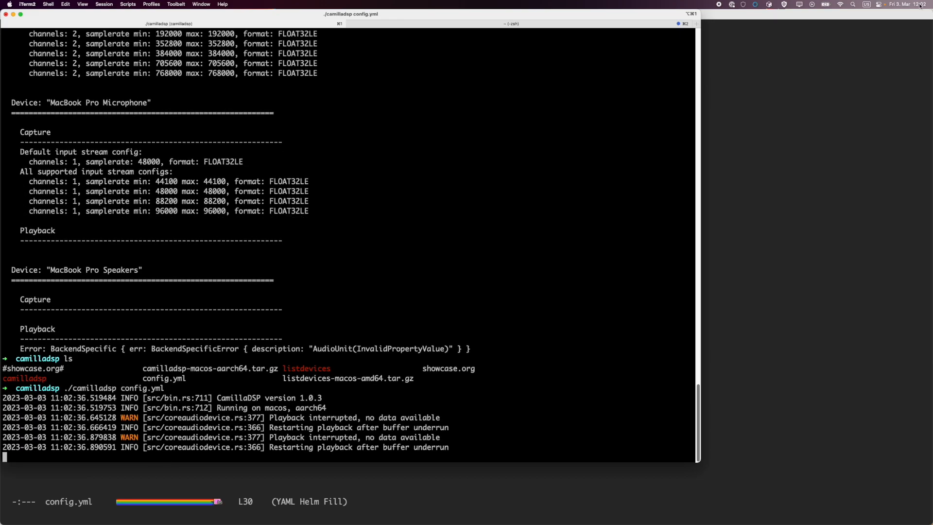
Step: Check the sound panel, stop CamillaDSP with Ctrl-C, and return to Emacs
click(879, 4)
click(344, 298)
key(ctrl+c)
key(super+Tab)
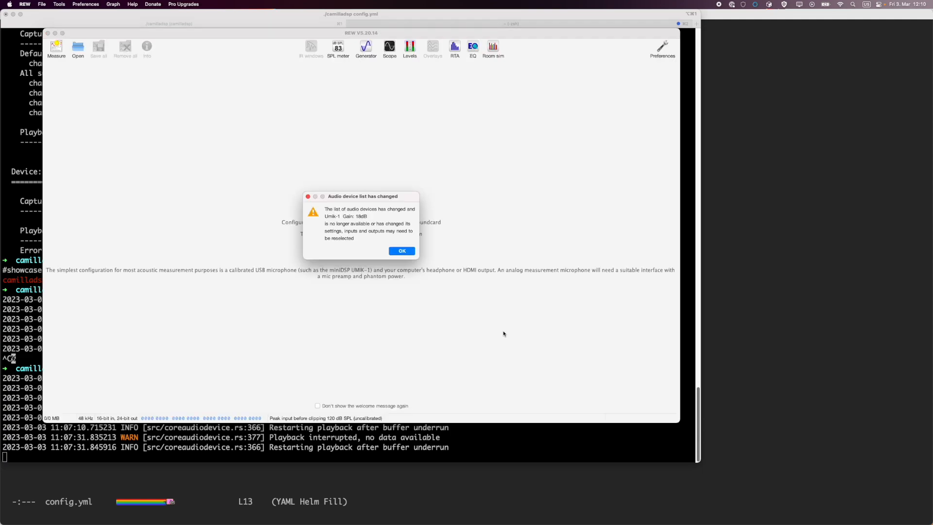
Step: Dismiss the device-change alert, accept the miniDSP UMIK-1 as measurement mic, and open the SPL meter
click(397, 252)
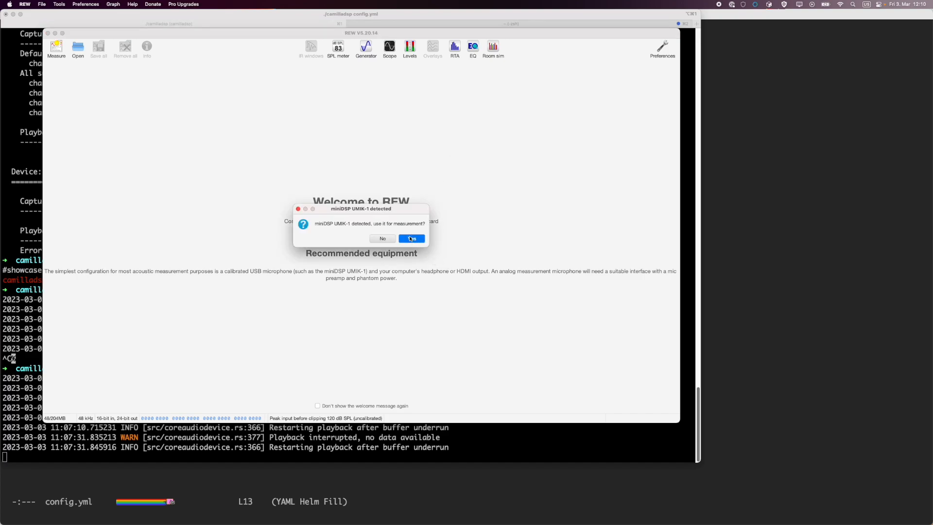
click(411, 239)
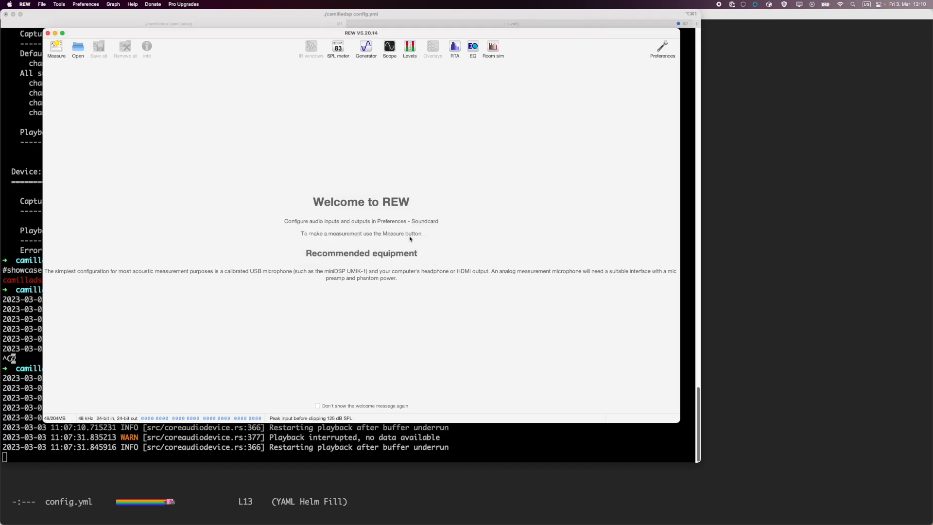
click(342, 55)
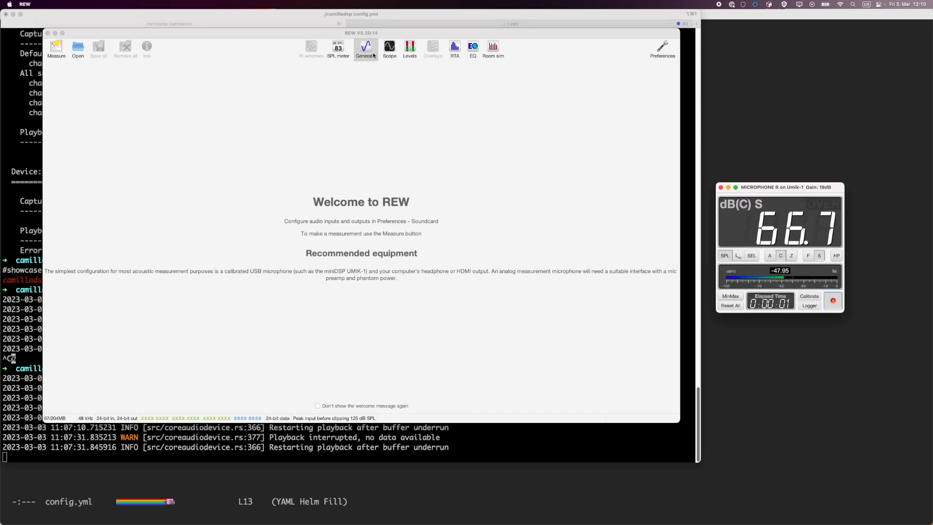
Step: Play the pink noise test signal from the signal generator, then stop it
click(373, 54)
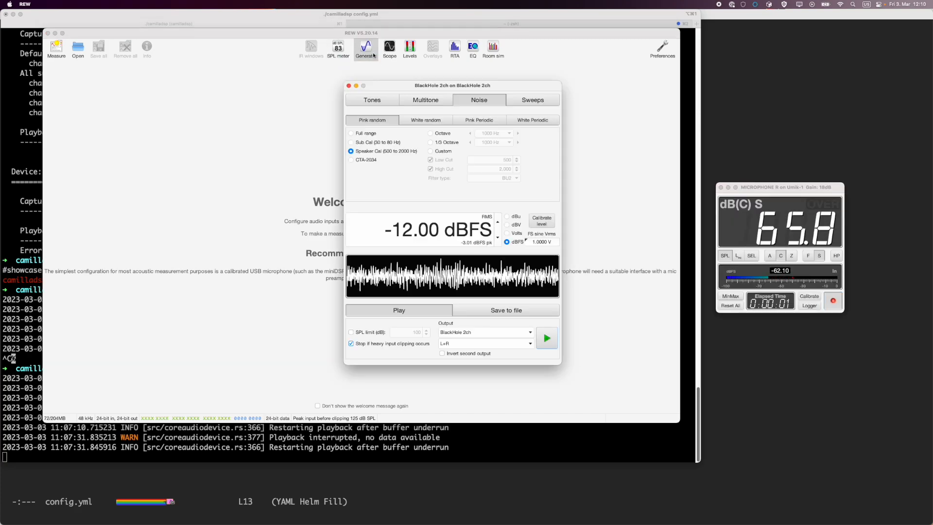
click(547, 339)
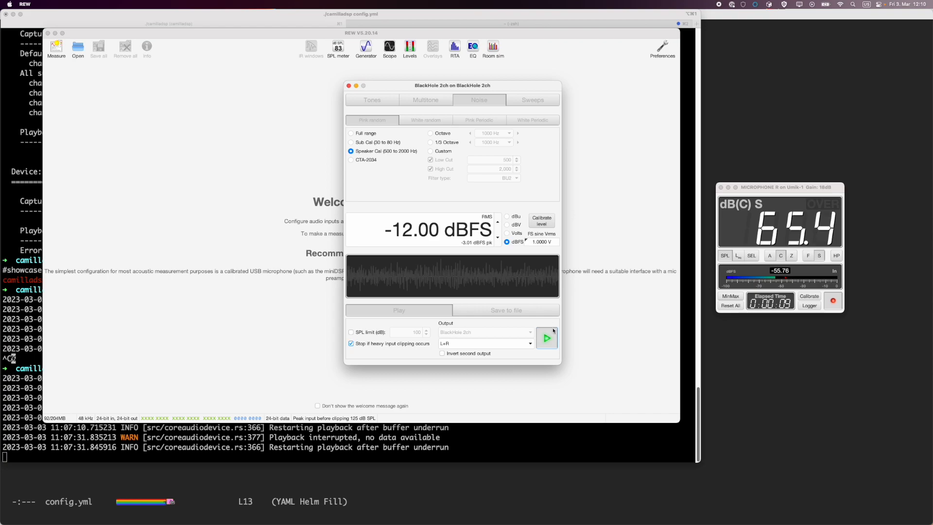
click(553, 340)
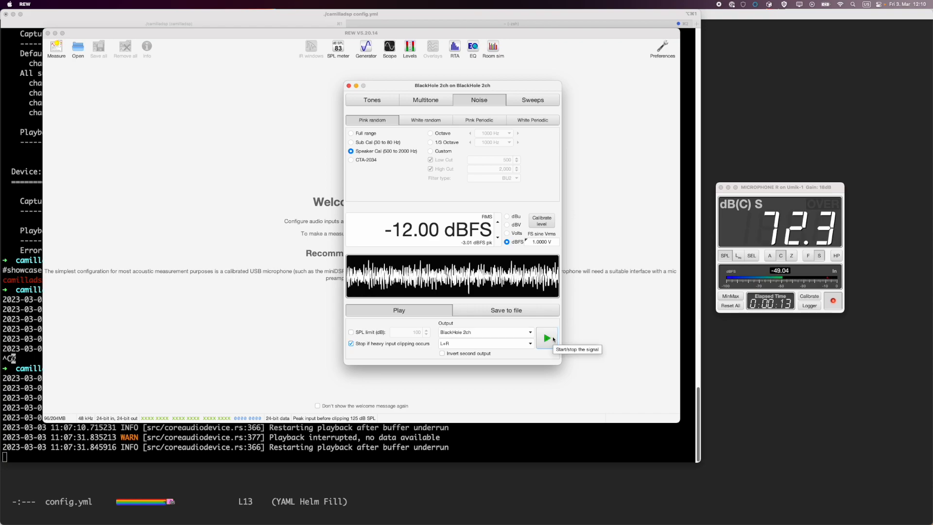
Step: Close the Generator and SPL meter windows and bring up the Make a measurement dialog
click(350, 86)
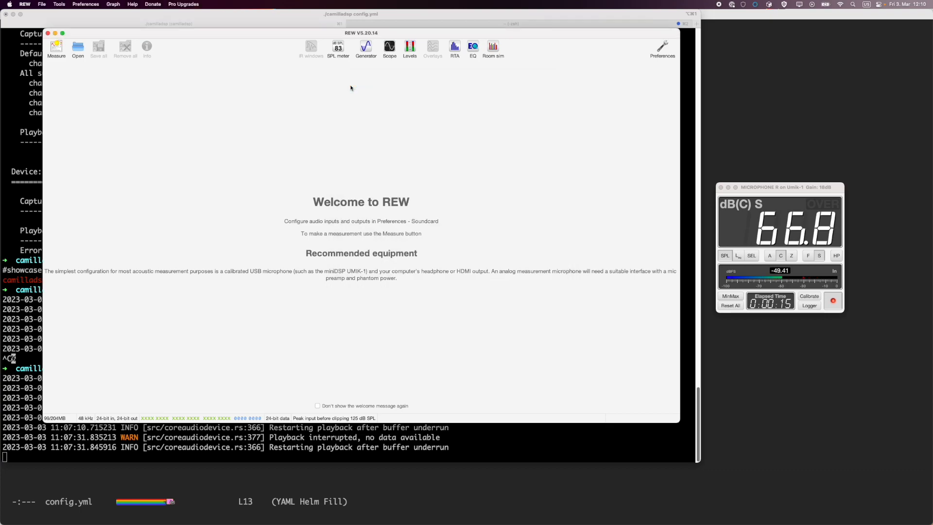
click(721, 188)
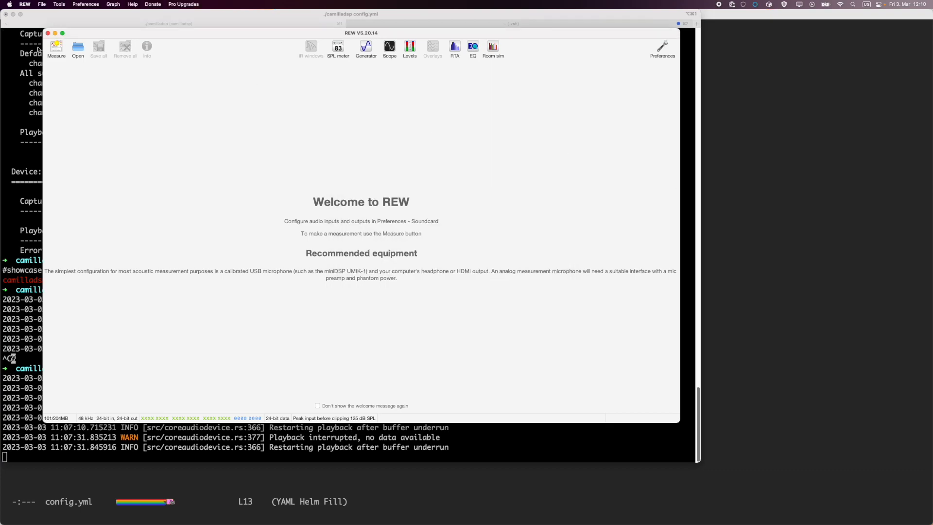
click(56, 47)
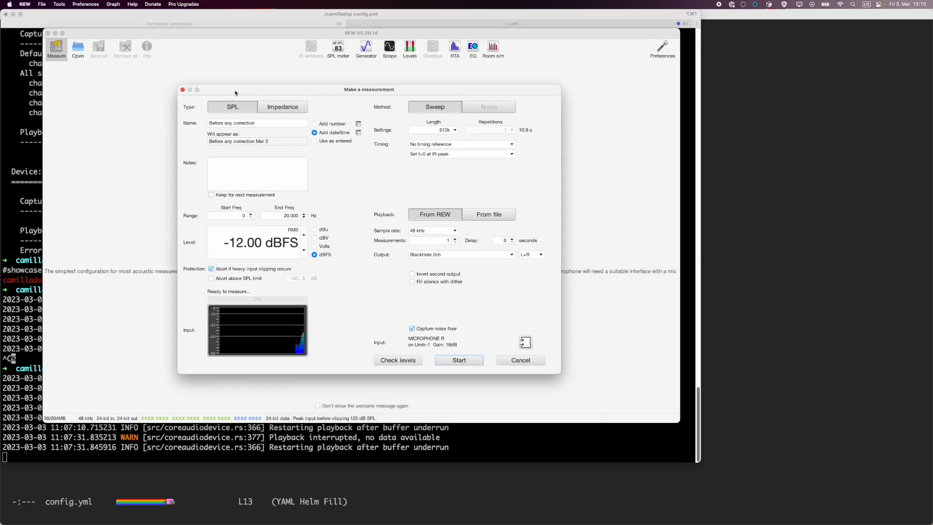
Step: Check levels, then run a 512k sweep named 'Before any correction Mar 3'
click(279, 125)
click(279, 125)
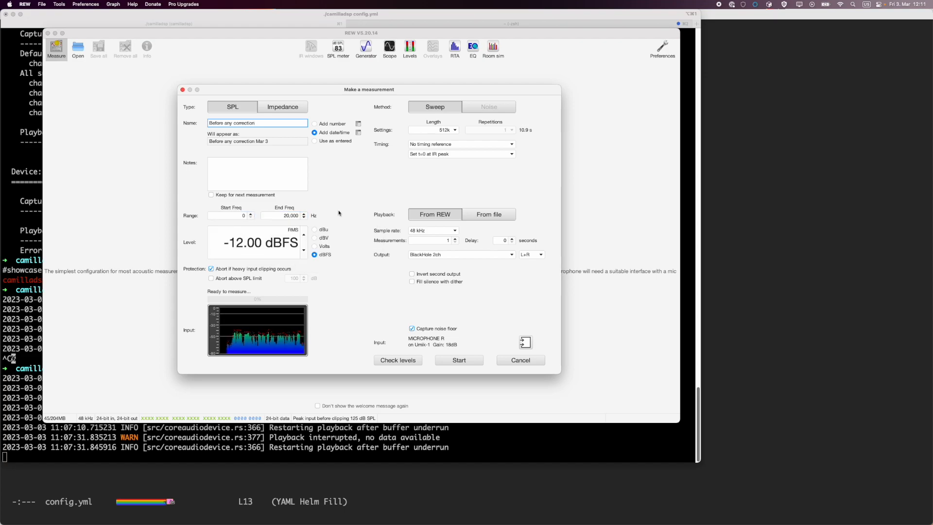
click(448, 130)
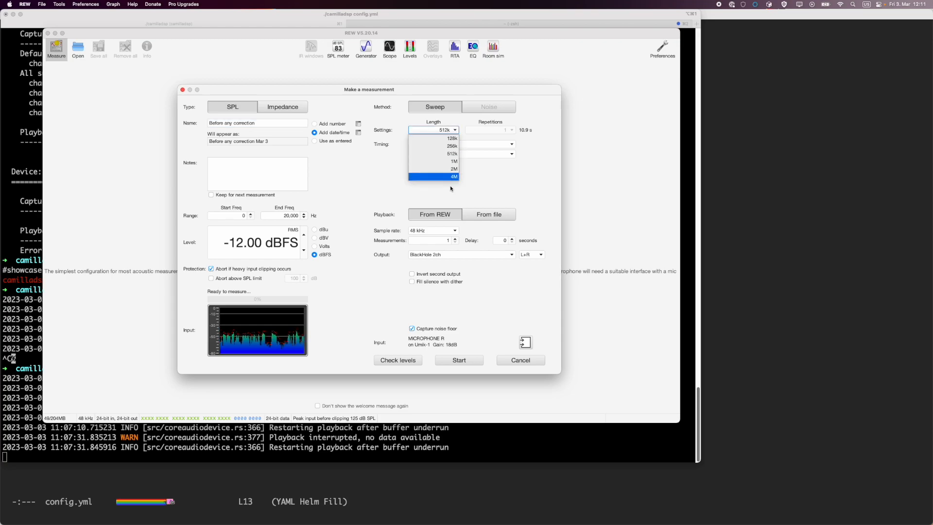
click(486, 176)
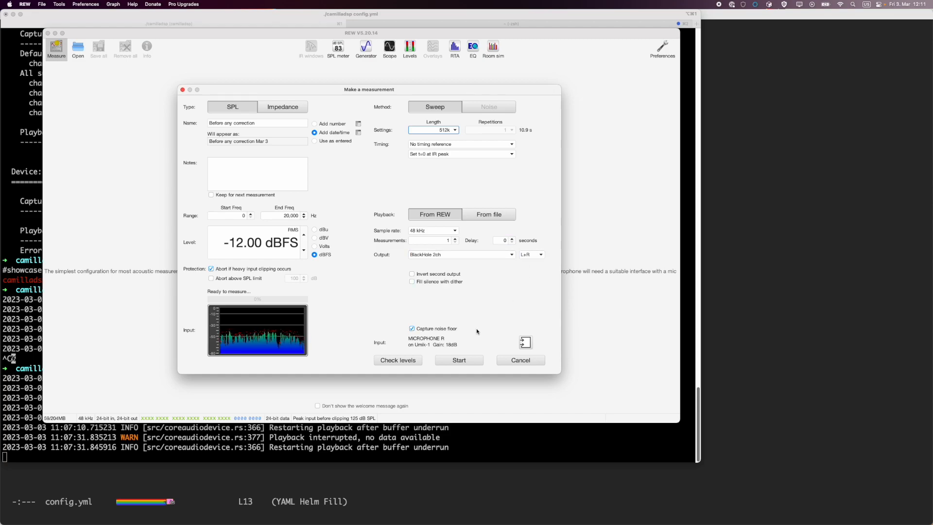
click(405, 361)
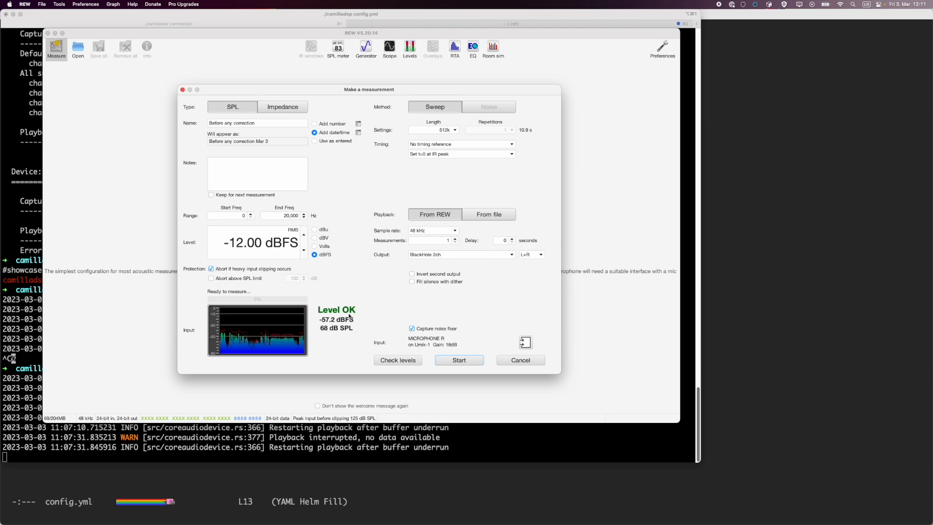
click(457, 364)
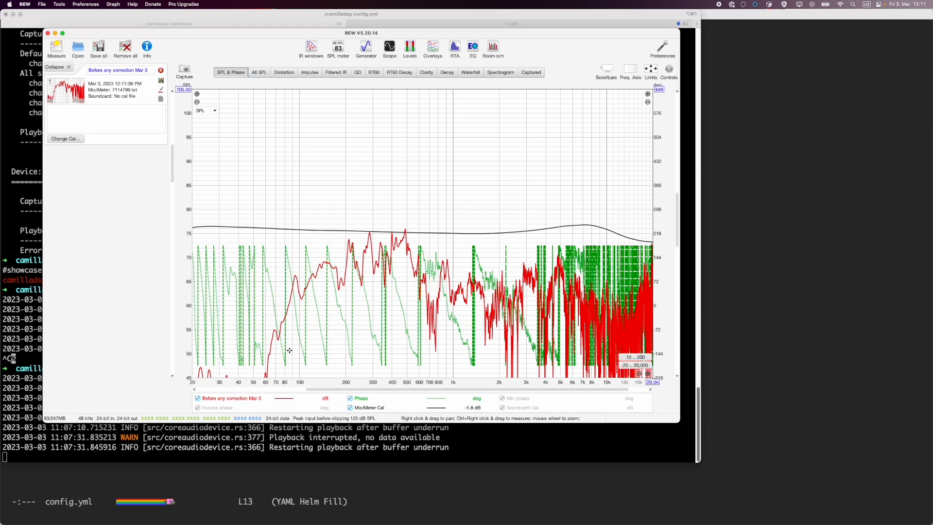
Step: Apply Psychoacoustic smoothing, maximise REW and uncheck Phase in the graph legend
click(86, 3)
mouse_move(113, 4)
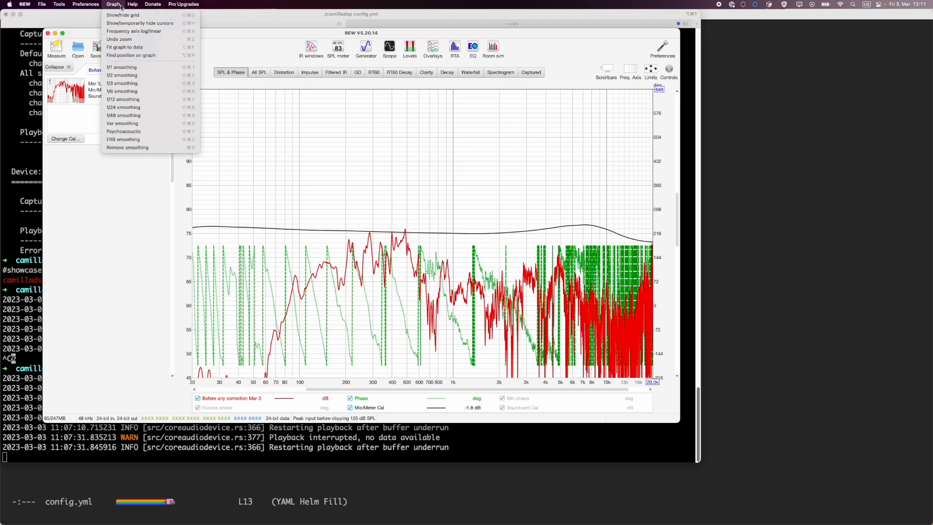
click(124, 131)
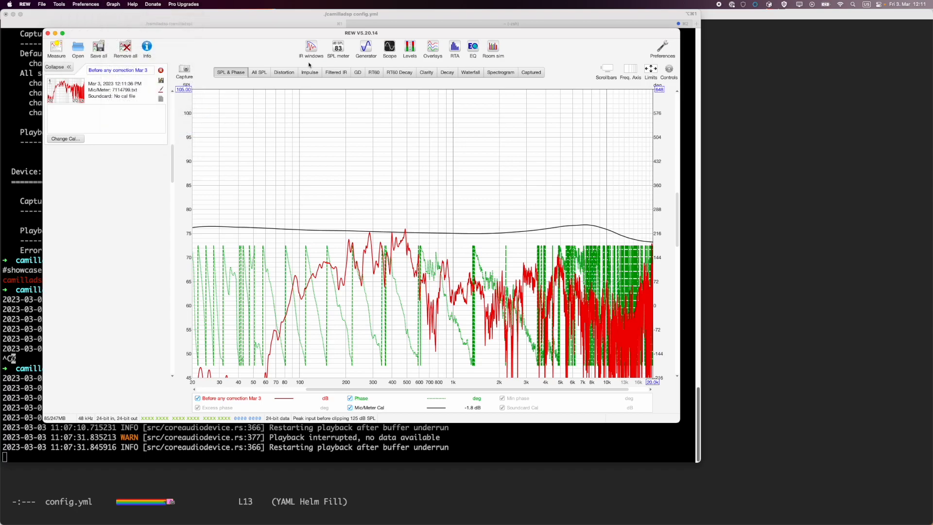
double_click(366, 37)
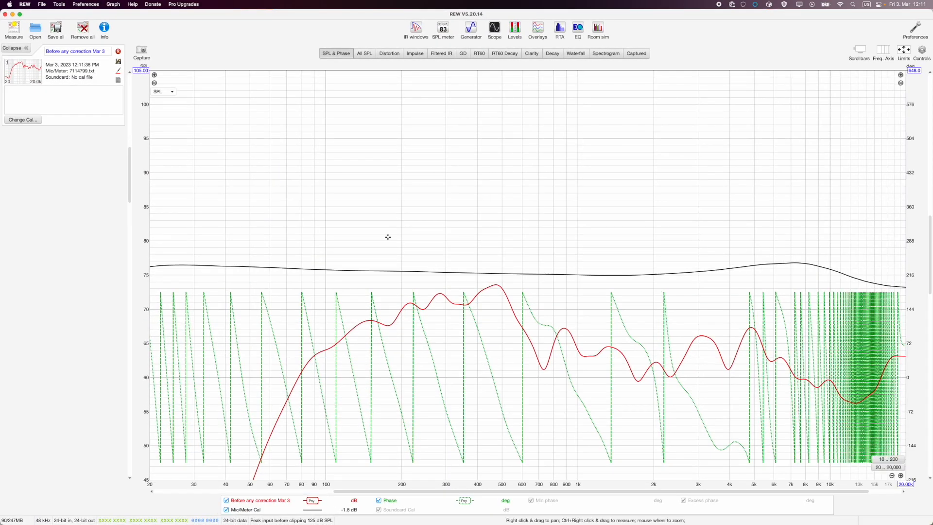
click(379, 501)
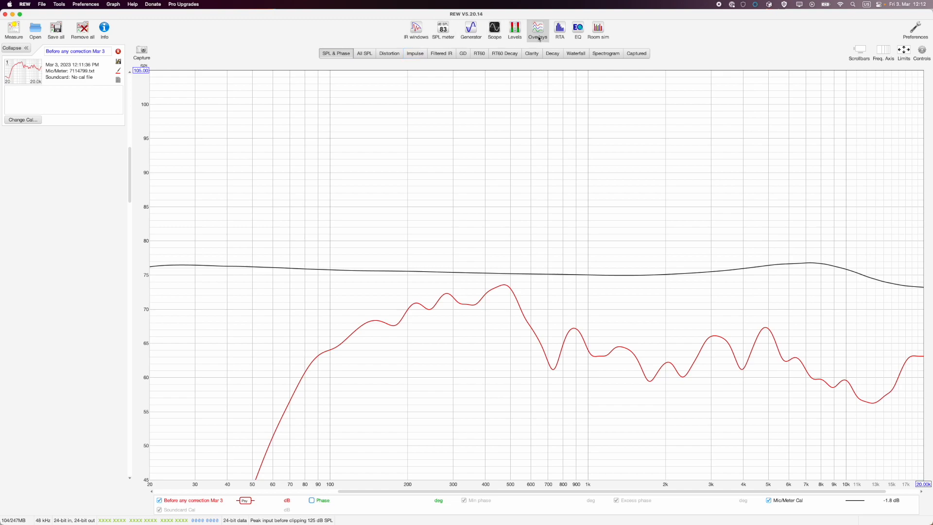
Step: Open EQ and set the equaliser to CamillaDSP with the Filters model
click(577, 33)
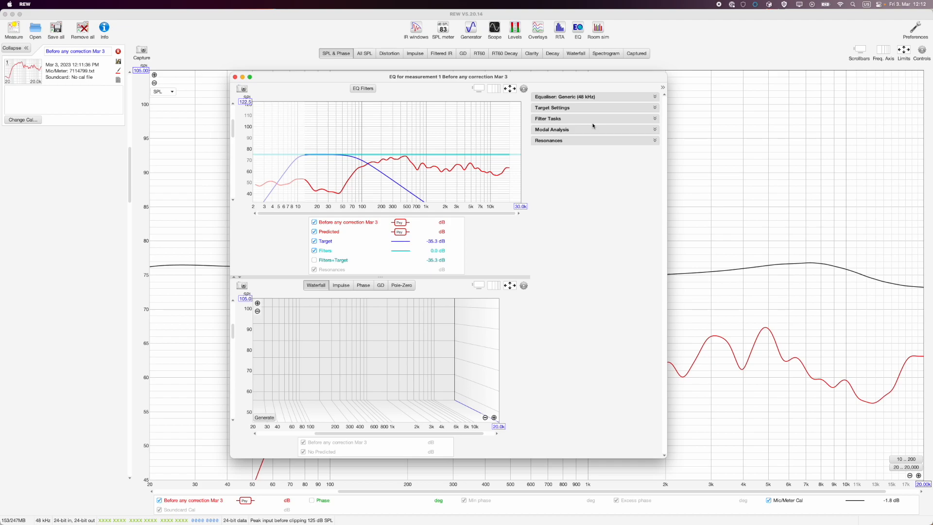
click(618, 98)
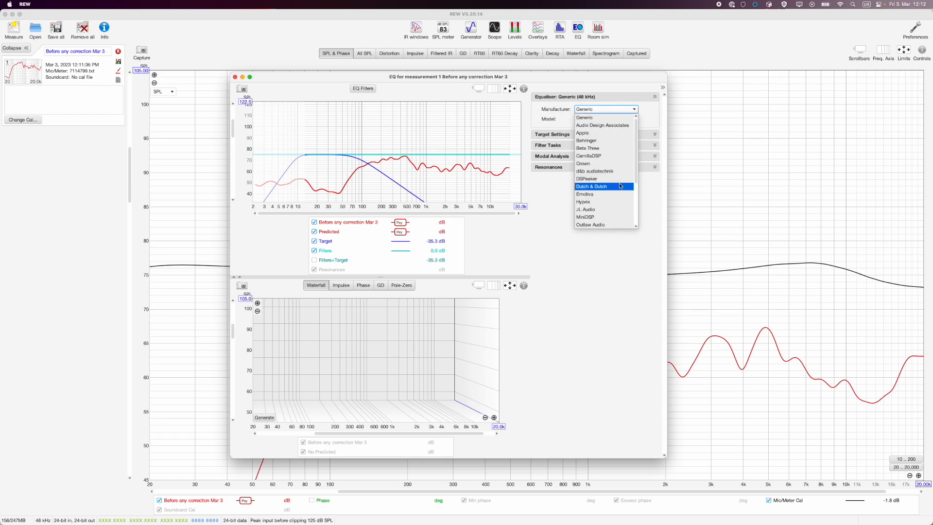
scroll(623, 187, down, 4)
scroll(628, 181, up, 4)
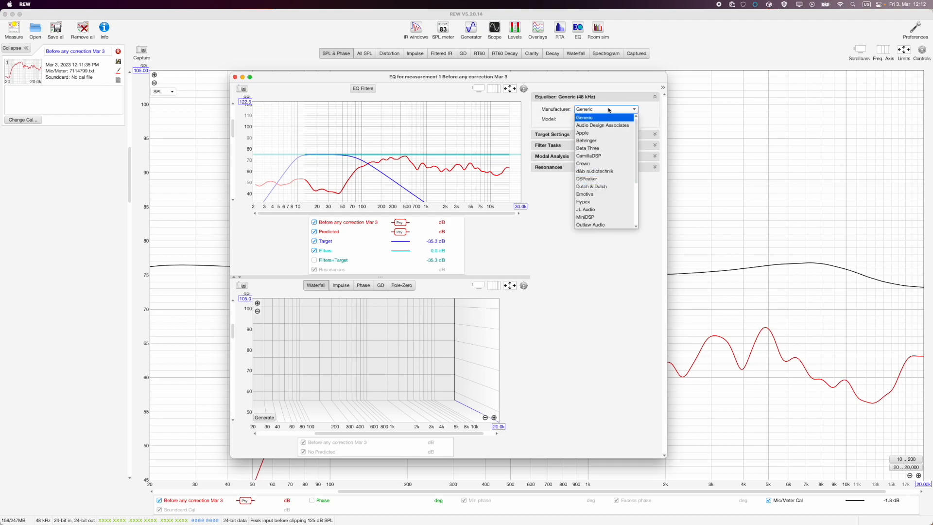
scroll(612, 148, down, 2)
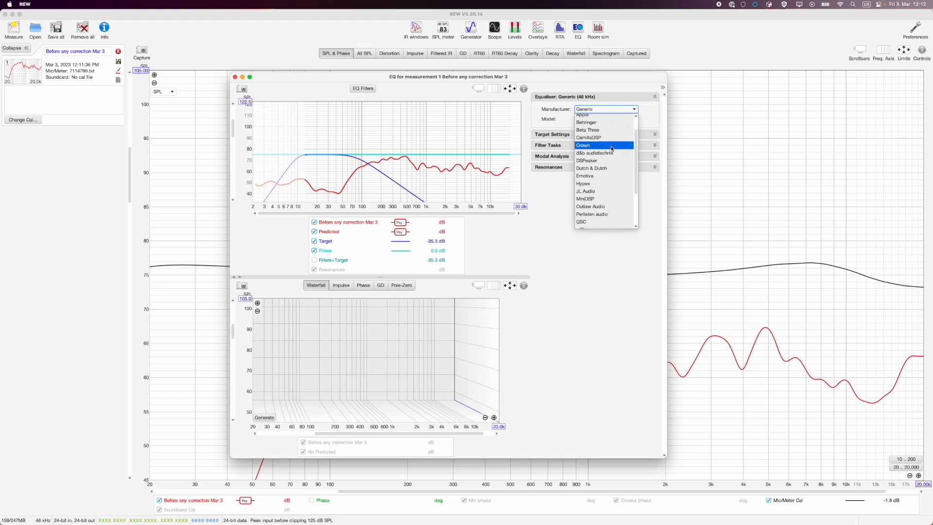
click(617, 138)
click(615, 120)
click(614, 120)
Step: Set the Target type to Full range speaker and expand Filter Tasks
click(552, 134)
click(641, 147)
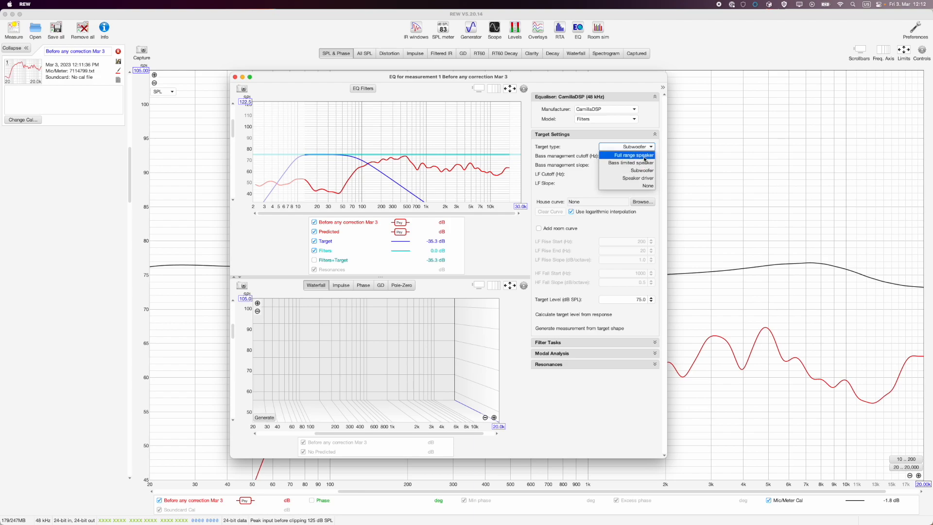
click(645, 156)
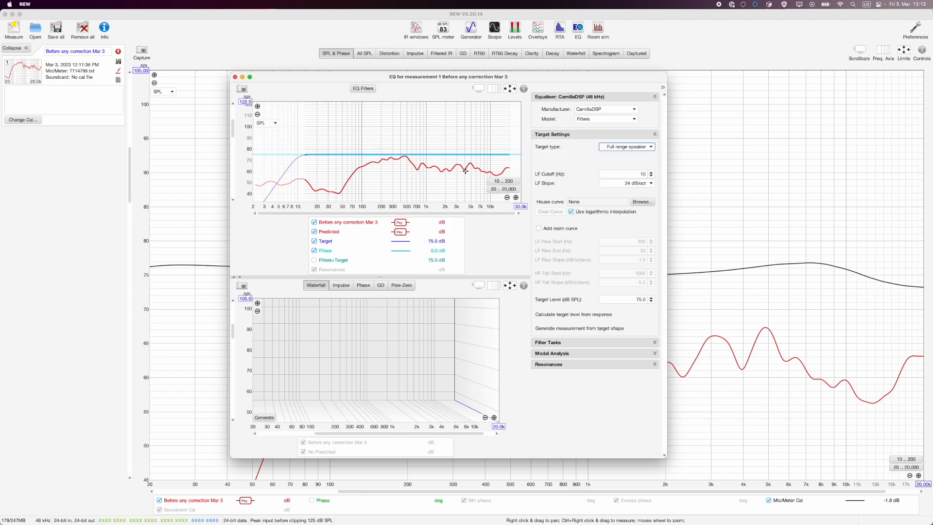
click(639, 147)
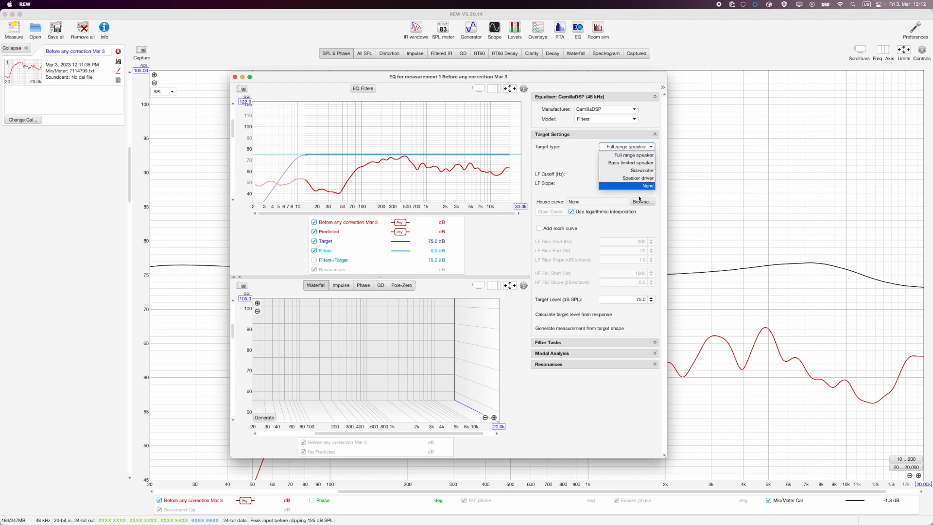
click(559, 158)
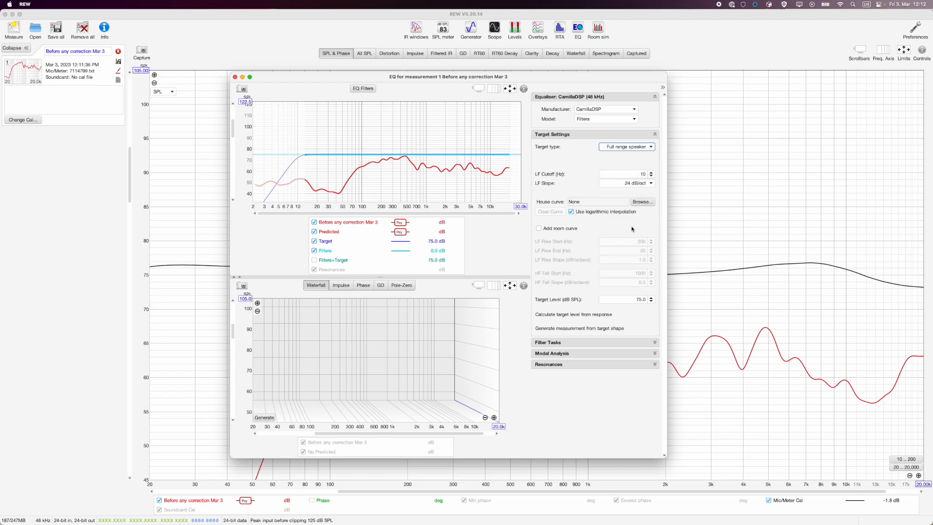
click(574, 345)
scroll(585, 379, down, 3)
scroll(592, 397, down, 4)
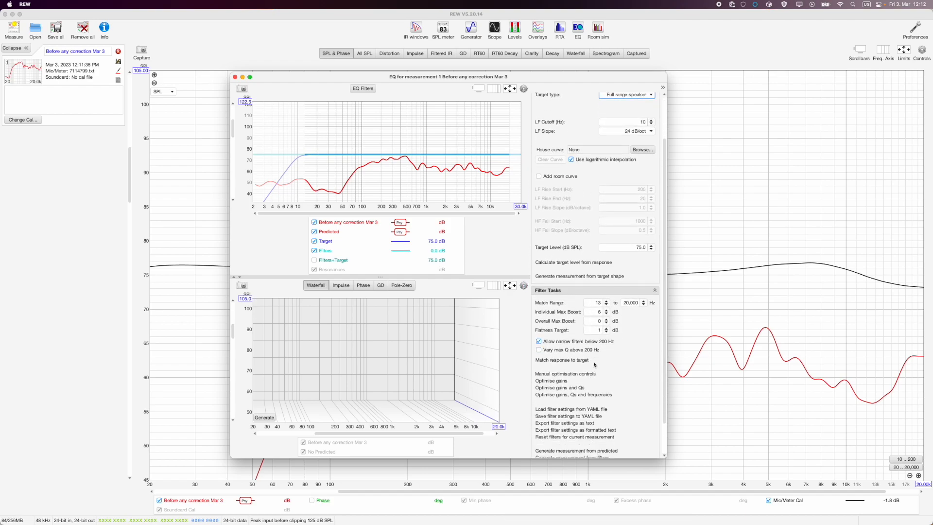
Step: Check the match range frequencies and read the measured level off the response curve
click(597, 270)
click(626, 270)
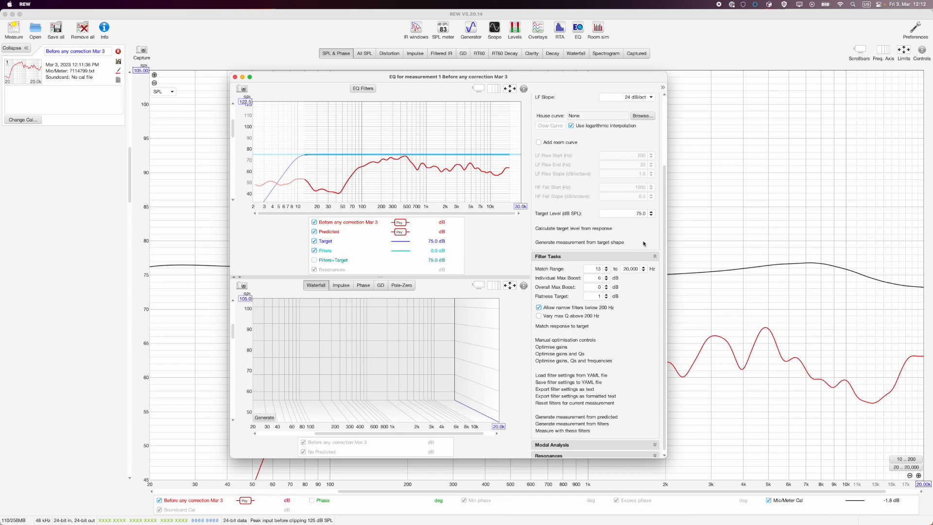
scroll(645, 244, up, 1)
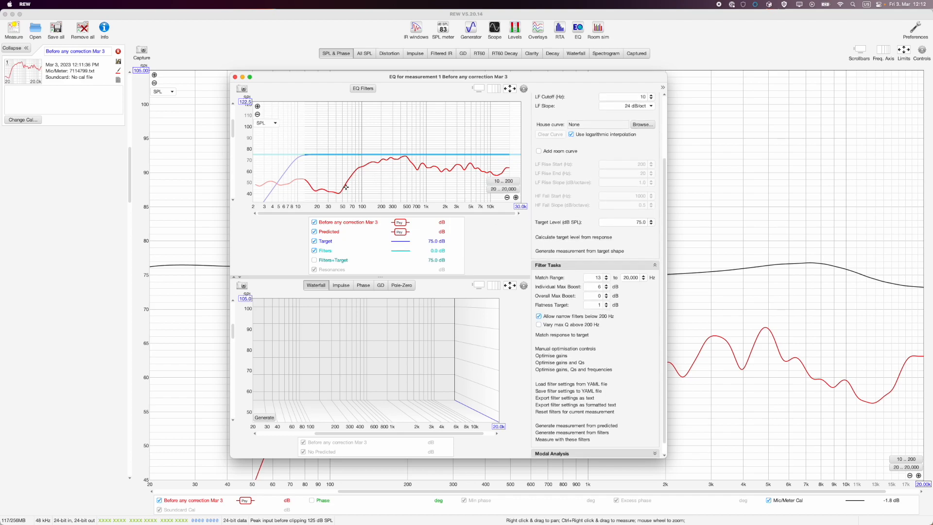
drag(412, 155, 412, 169)
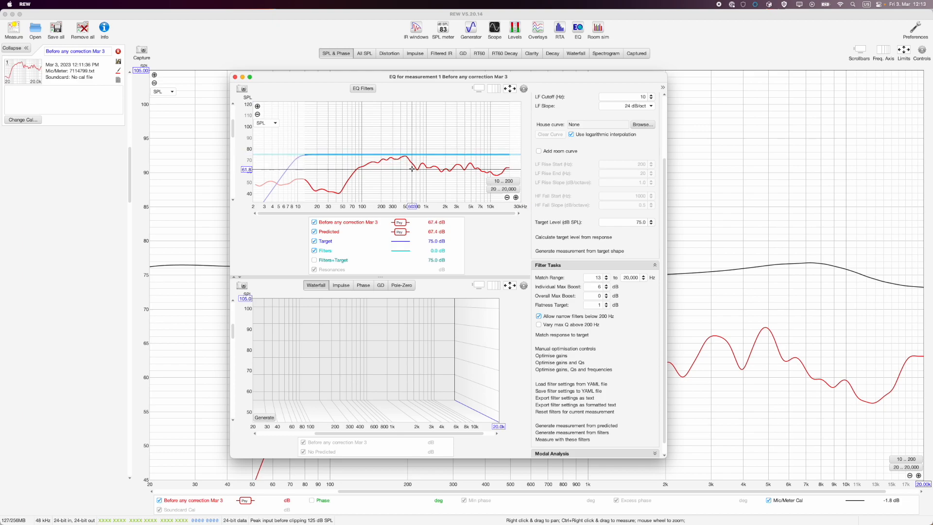
Step: Lower the target level to 61.5 dB and match the response to target
click(635, 223)
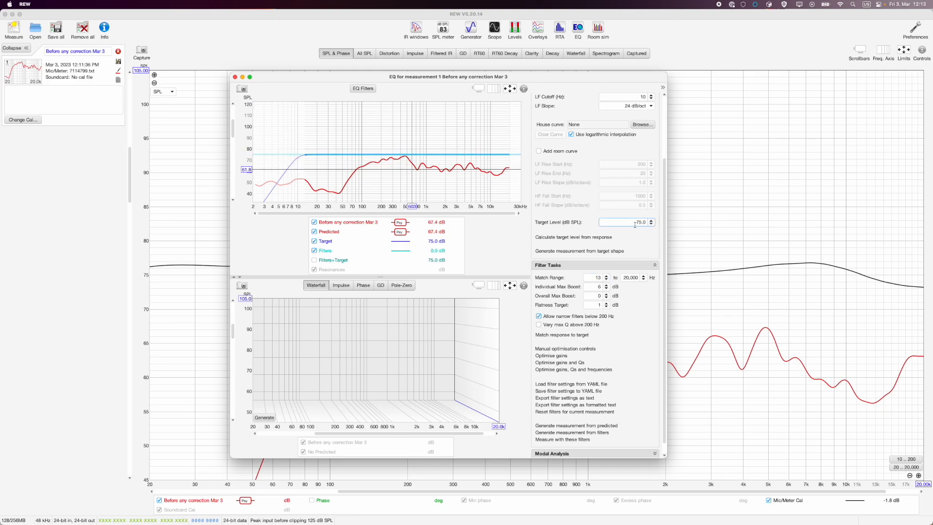
double_click(626, 224)
text(62)
key(Return)
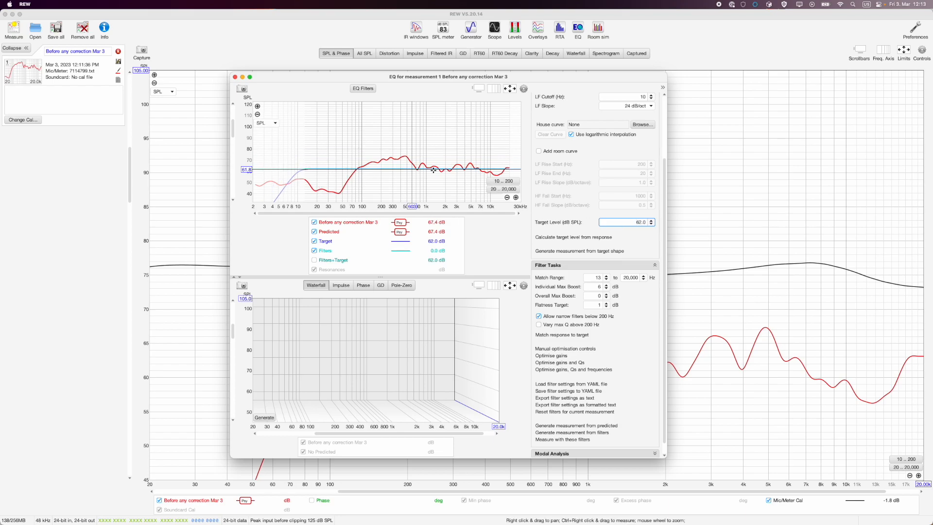
click(611, 238)
scroll(616, 306, down, 1)
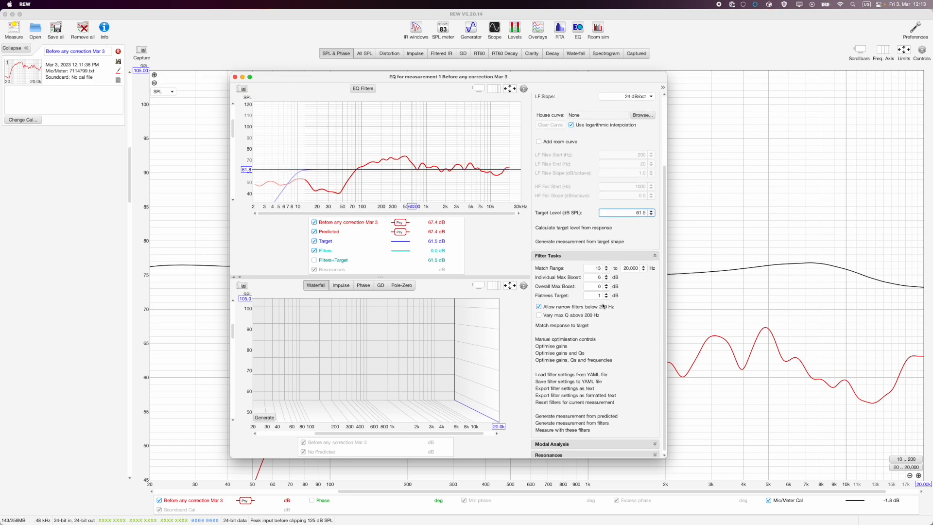
scroll(607, 300, down, 1)
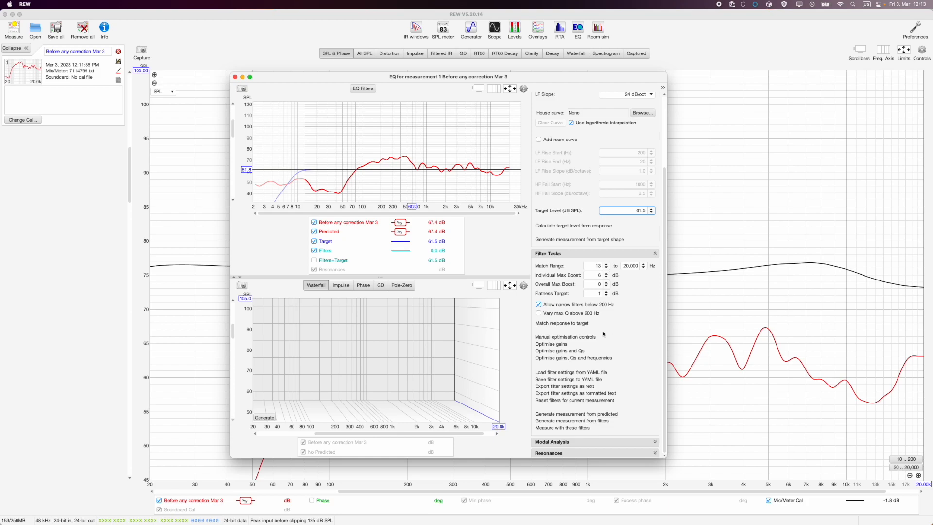
click(585, 325)
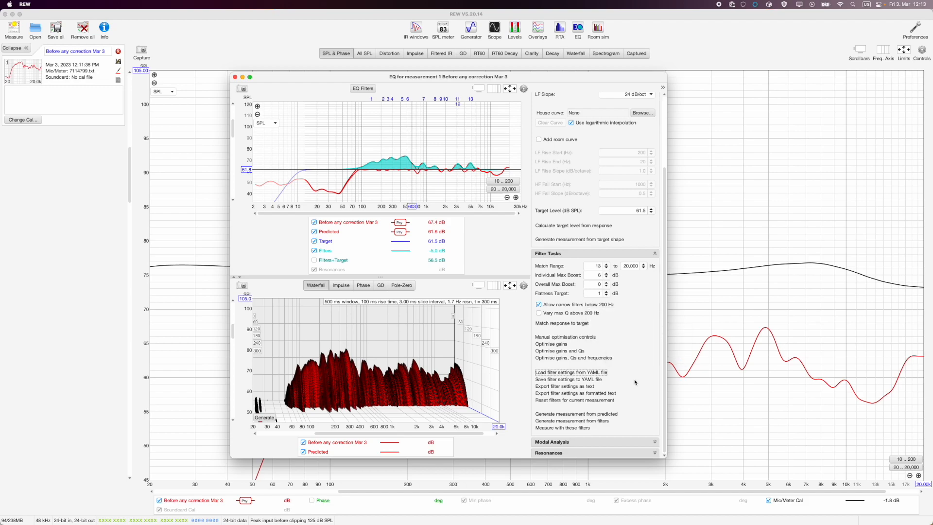
Step: Save the matched filters with the default label as forVideo YAML on the Desktop
click(589, 382)
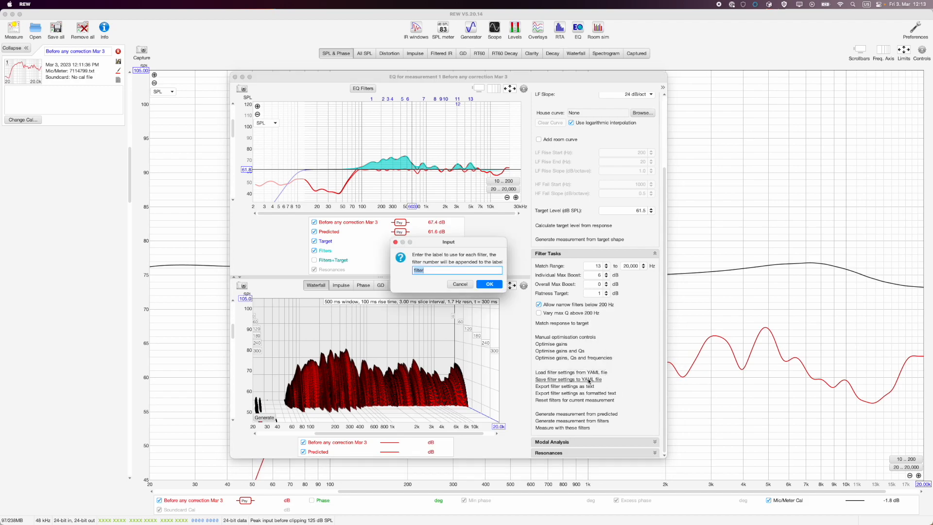
click(491, 285)
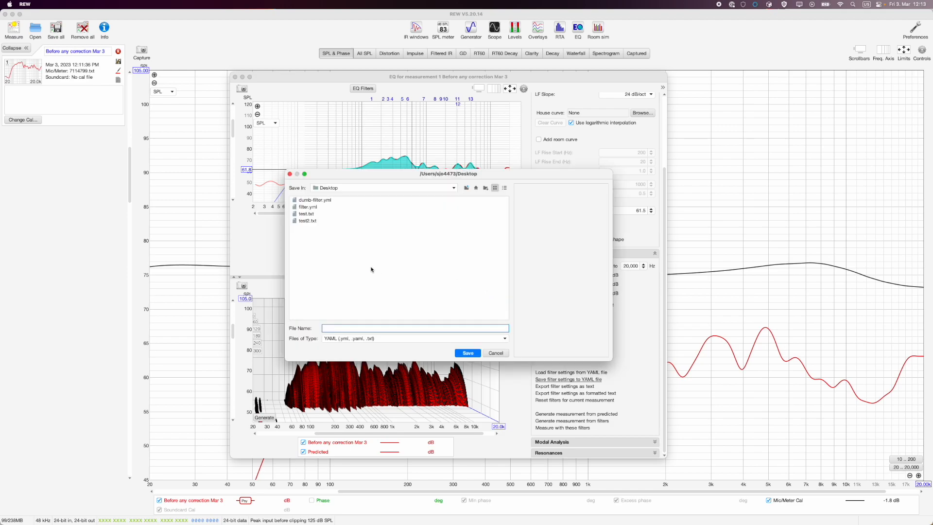
click(305, 220)
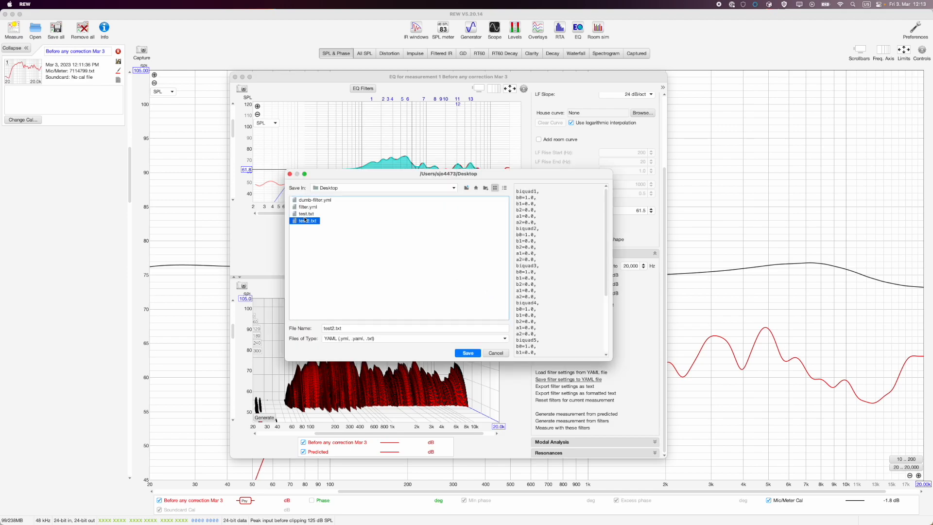
triple_click(354, 327)
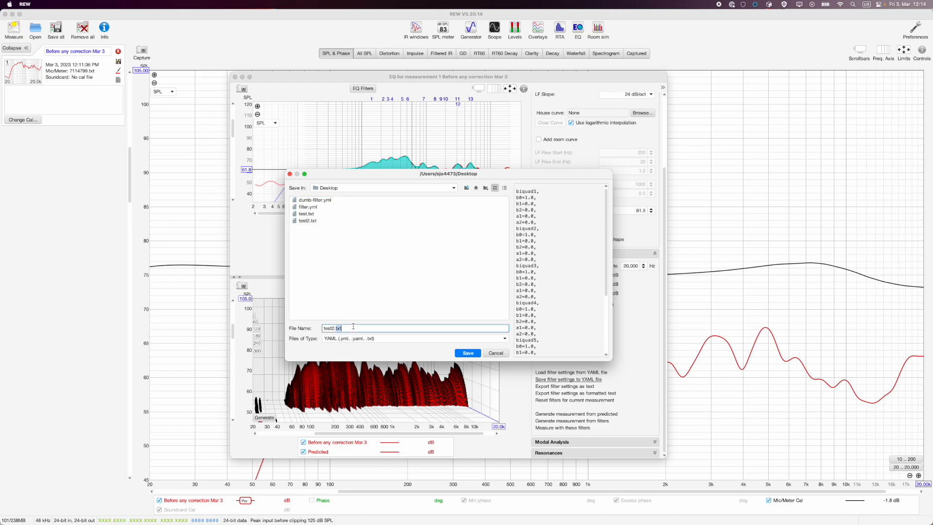
text(forVid)
key(Return)
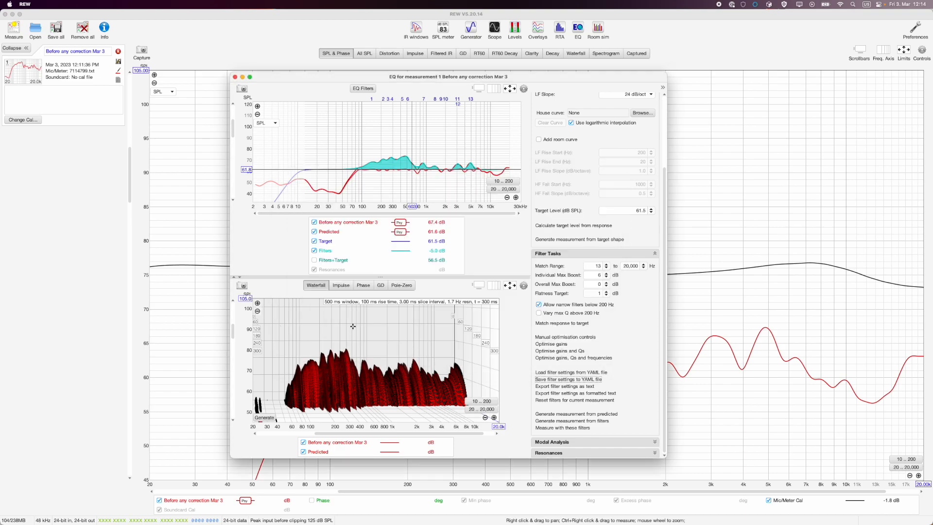
key(super+Tab)
key(super+Tab)
key(super+Tab)
Step: Split Emacs side by side and open ~/Desktop/forVideo.yml in the right pane
key(super+shift+Tab)
key(ctrl+x)
key(3)
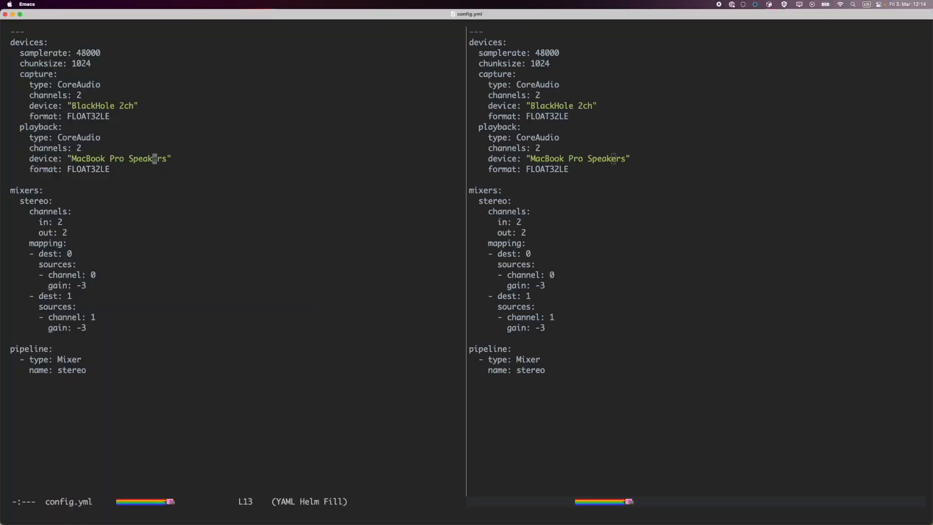
key(ctrl+x)
key(o)
key(ctrl+x)
key(ctrl+f)
key(BackSpace)
text(Desktop/fo)
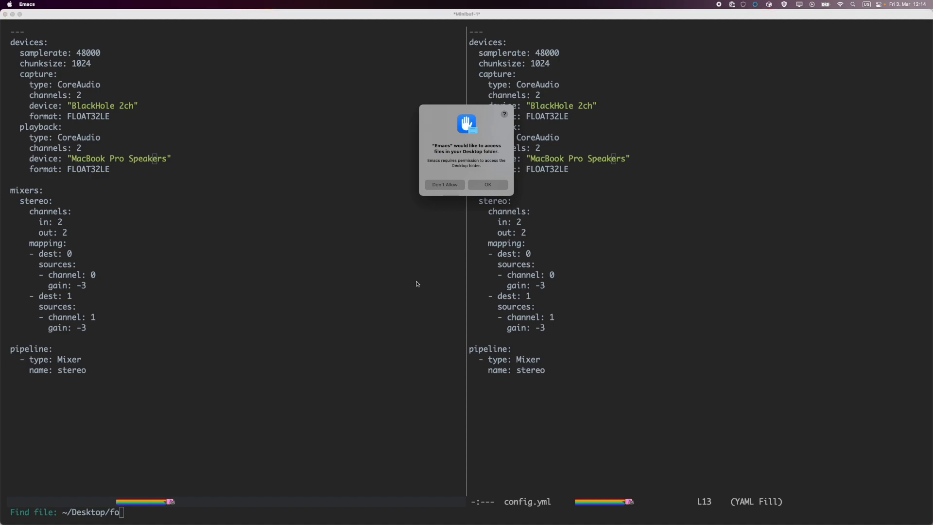
click(490, 185)
key(Return)
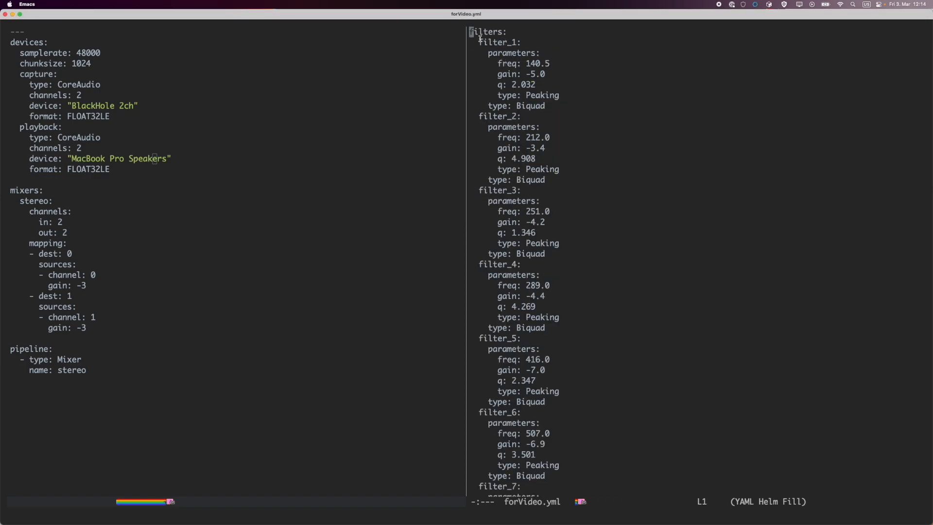
Step: Inspect filter_1's freq, gain, q and Peaking Biquad type, then scroll through the filters
double_click(540, 61)
triple_click(540, 61)
triple_click(545, 71)
click(566, 76)
drag(530, 74, 562, 75)
click(563, 75)
drag(505, 85, 560, 87)
click(560, 87)
double_click(547, 96)
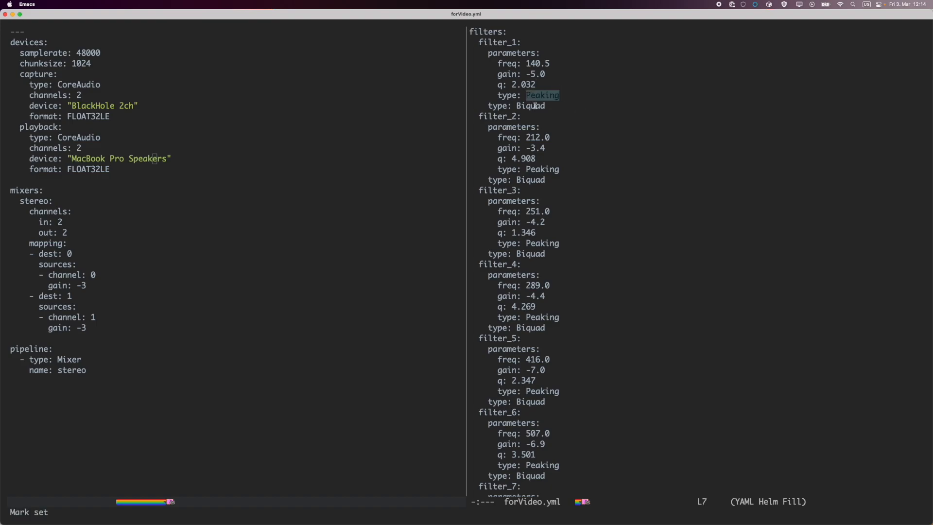
double_click(530, 106)
scroll(524, 192, down, 1)
scroll(524, 192, down, 20)
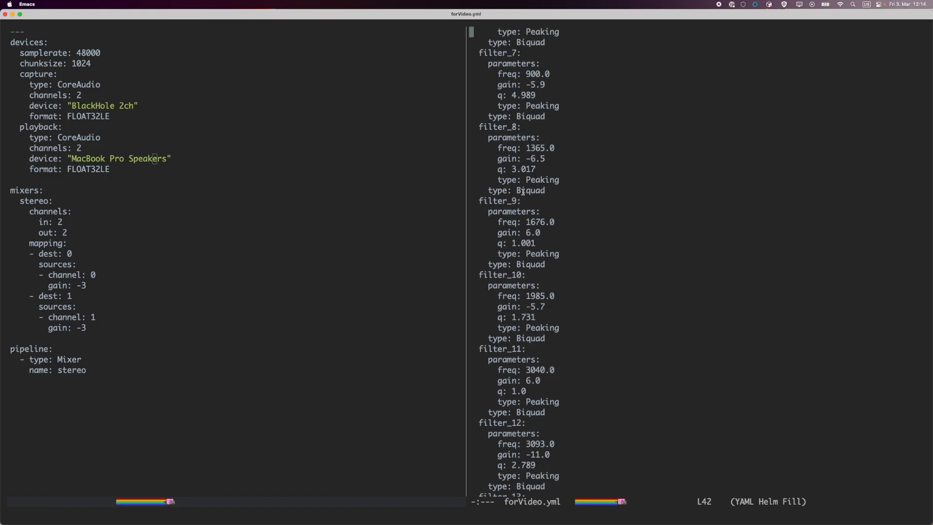
scroll(524, 192, up, 10)
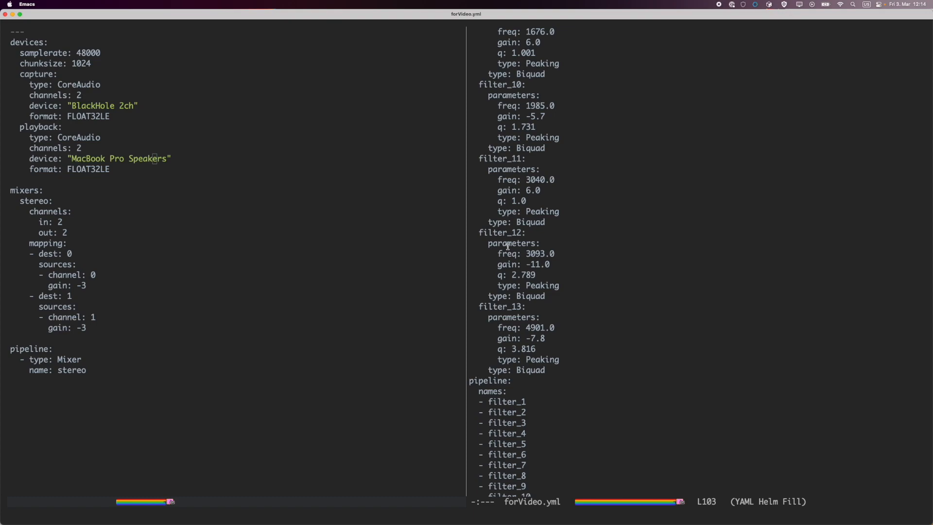
scroll(529, 269, down, 3)
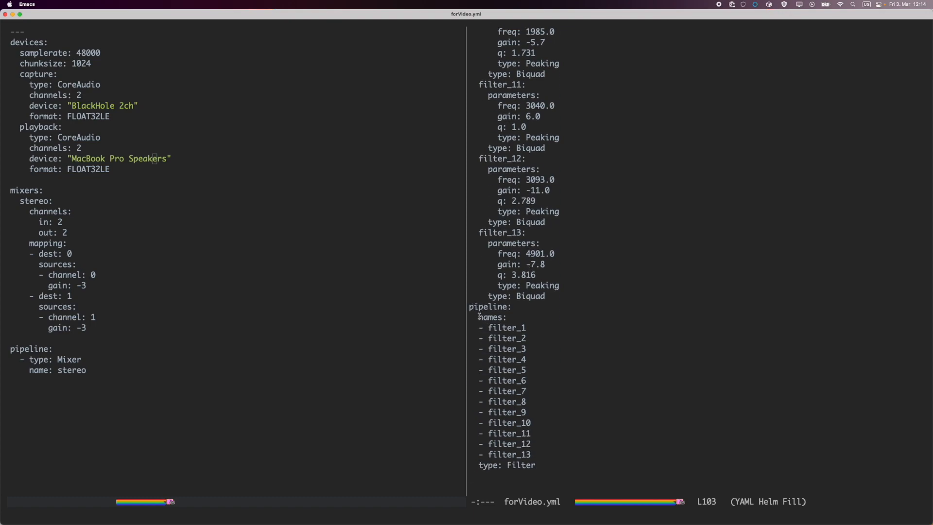
Step: Place the cursor on config.yml's empty last line in the left pane
click(78, 359)
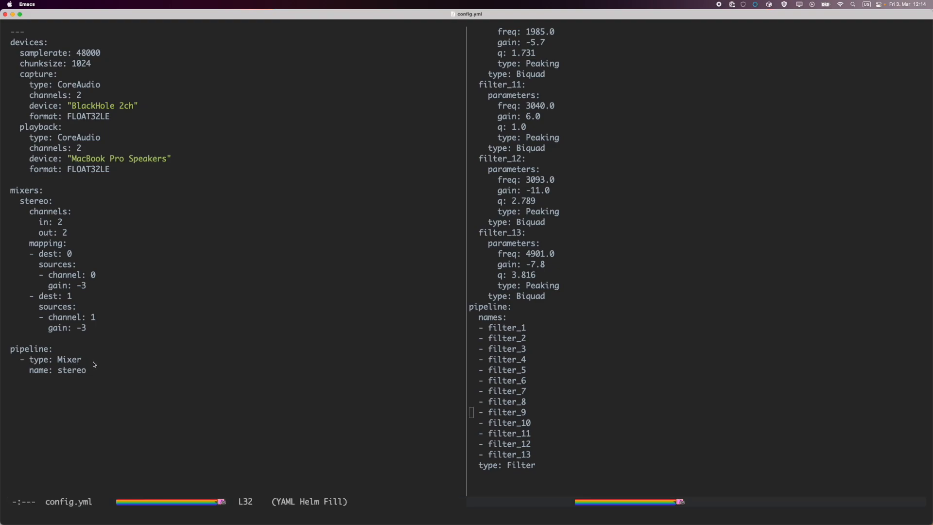
click(500, 349)
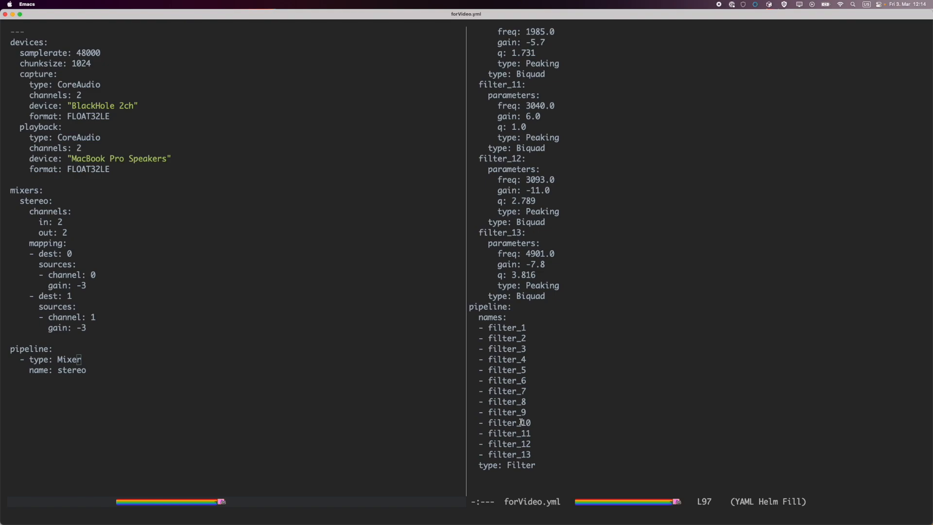
click(285, 411)
key(super+Tab)
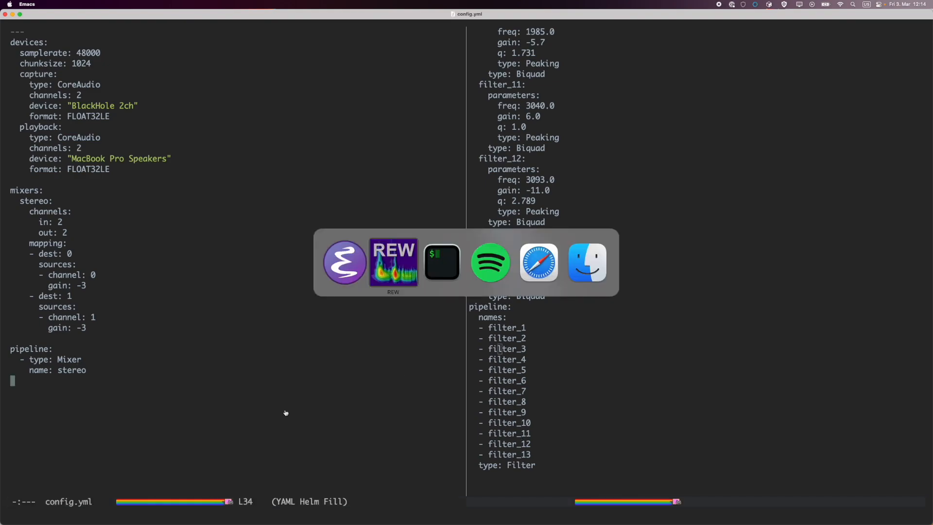
Step: In iTerm2's shell tab, attempt a code command on the camilladsp folder, then cancel it
key(super+Tab)
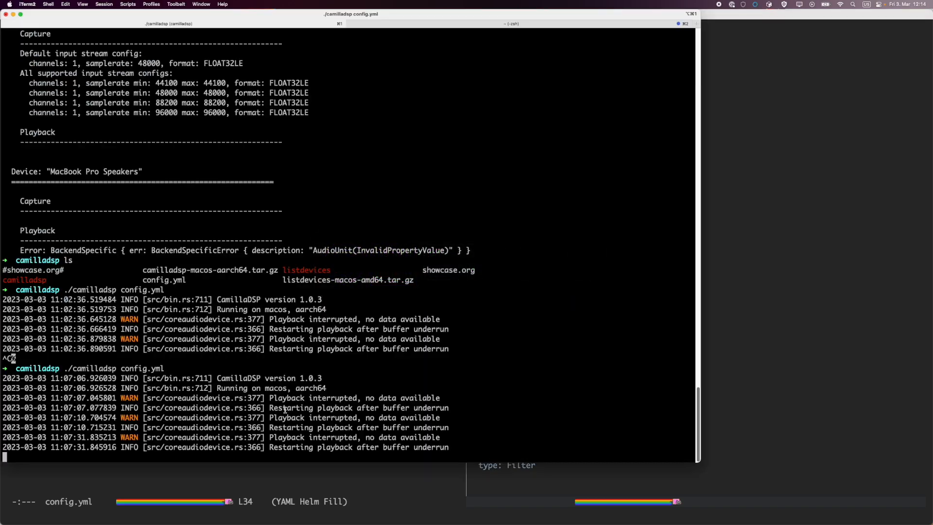
key(super+2)
text(code)
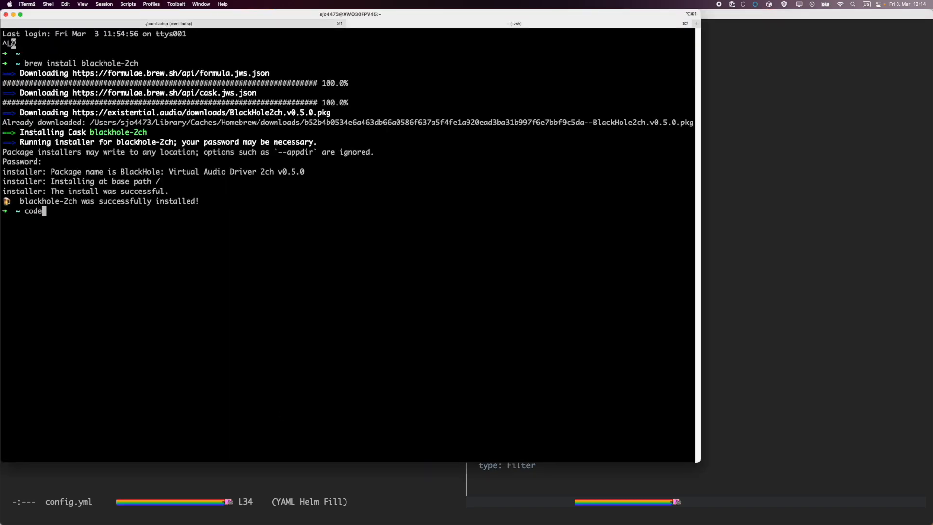
key(Tab)
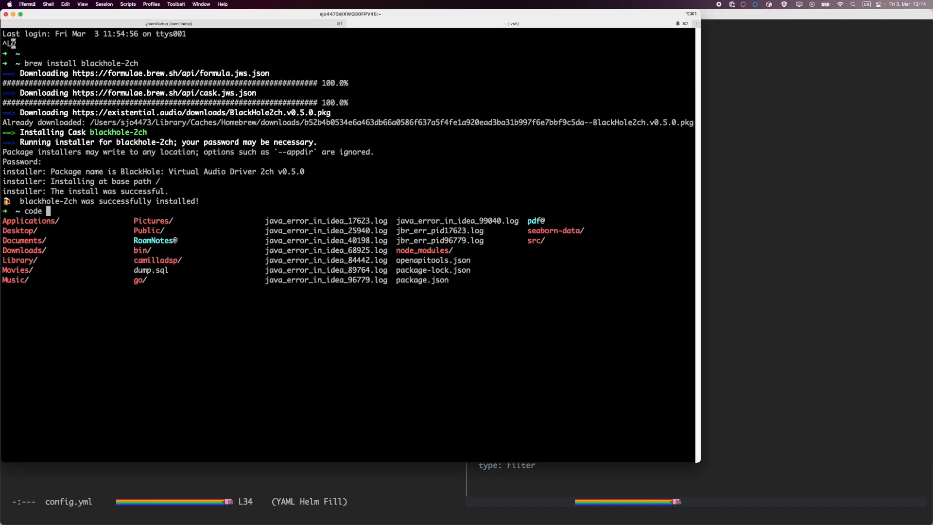
text(cam)
key(Tab)
key(ctrl+l)
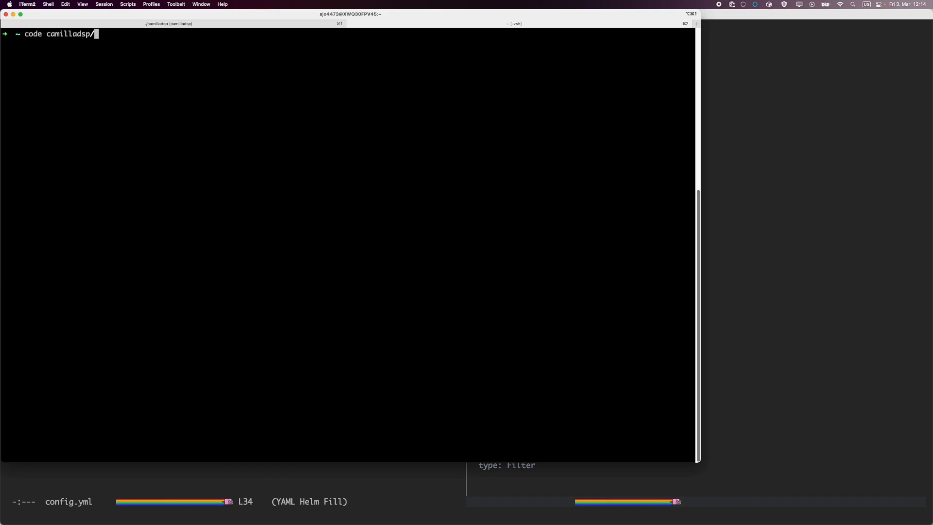
key(Tab)
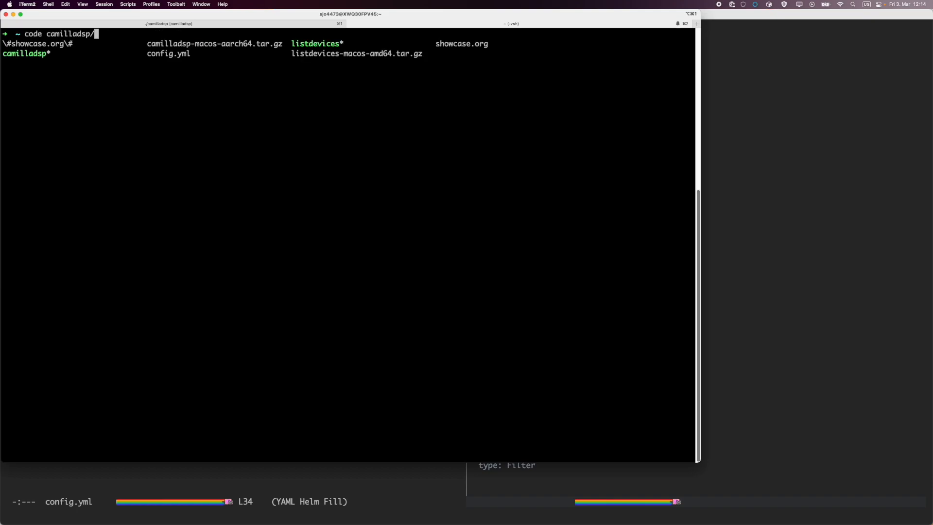
key(ctrl+c)
key(super+1)
key(super+2)
Step: In the camilladsp folder, copy config.yml to flat.yml and with-correction.yml
text(cd ca)
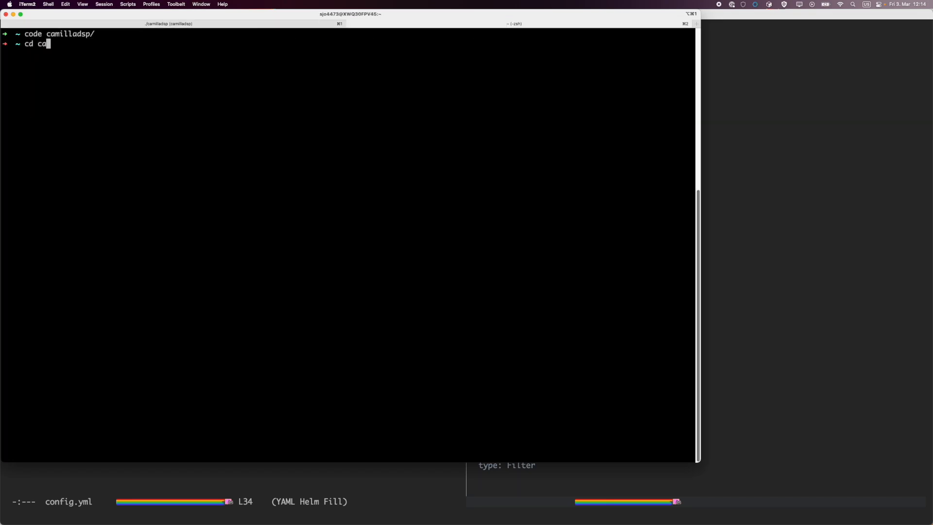
text(milladsp)
key(Return)
text(ls)
key(Return)
text(cp c)
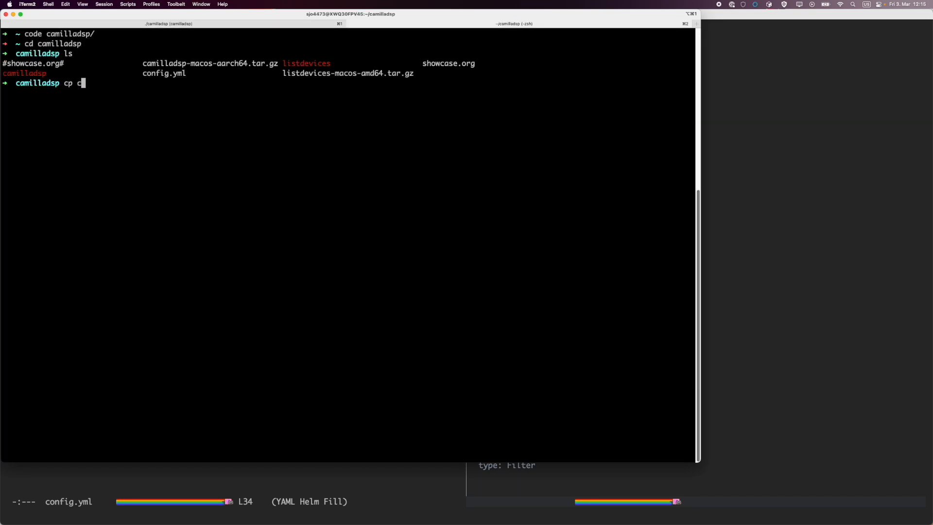
text(o)
key(Tab)
text(flat.yml)
key(Return)
key(Up)
key(BackSpace)
key(BackSpace)
key(BackSpace)
key(BackSpace)
key(BackSpace)
key(BackSpace)
key(BackSpace)
key(BackSpace)
text(with)
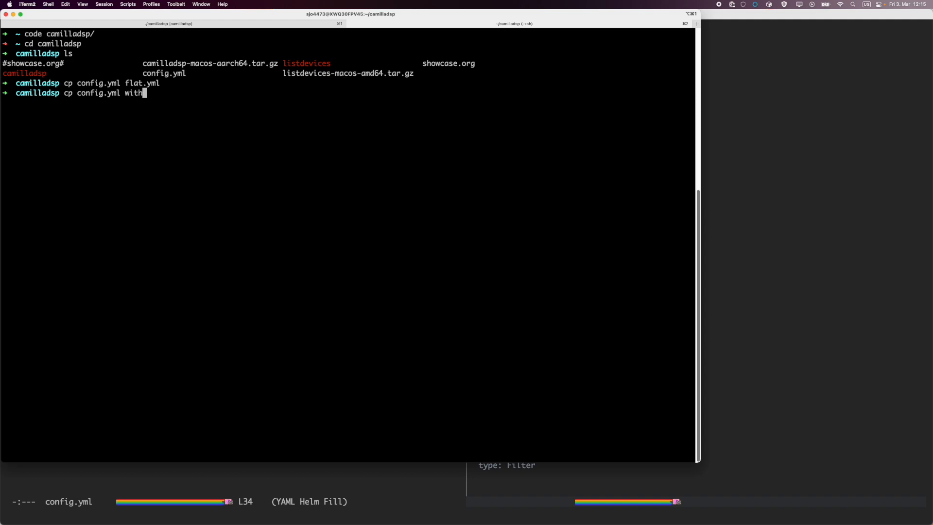
text(-correction.yml)
key(Return)
Step: Open with-correction.yml in VS Code with the code command
key(super+Tab)
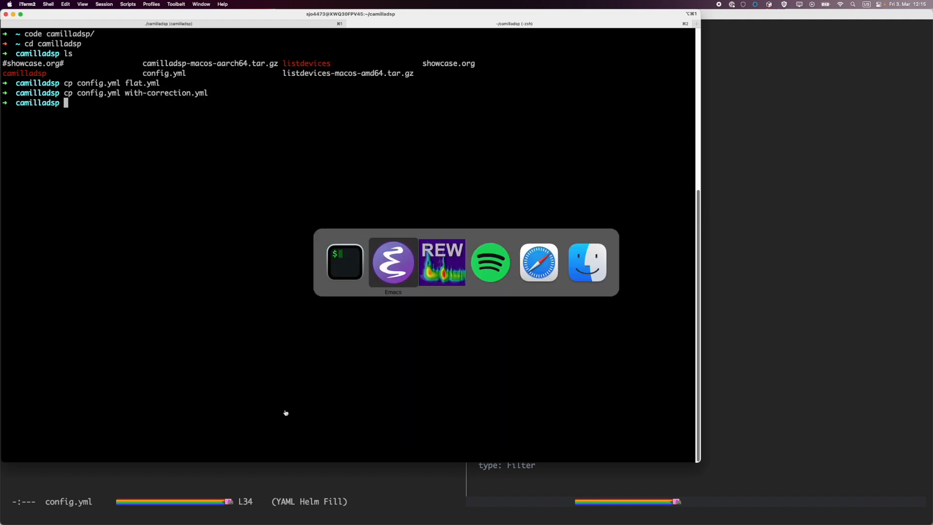
key(Escape)
key(super+1)
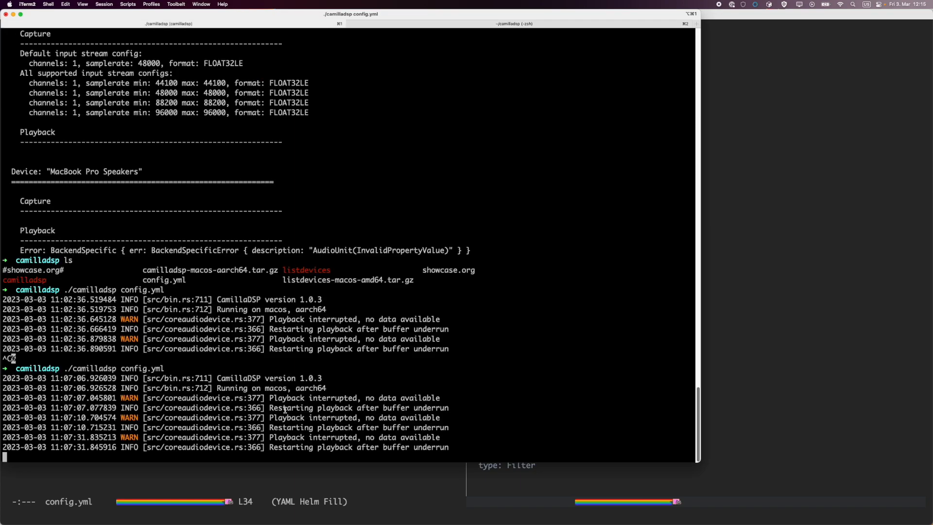
key(super+2)
text(code wi)
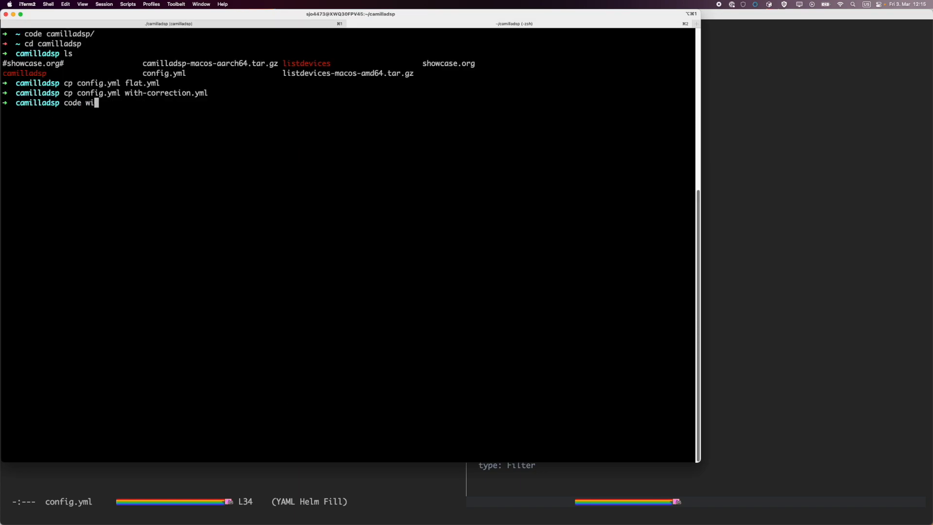
key(Tab)
key(Return)
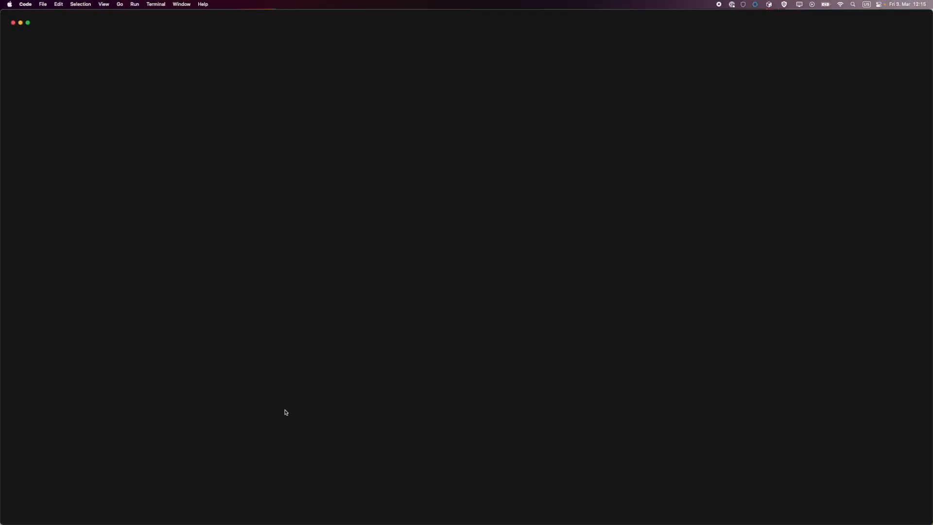
Step: Open forVideo.yml from the Desktop in VS Code from the terminal
key(super+Tab)
text(cod)
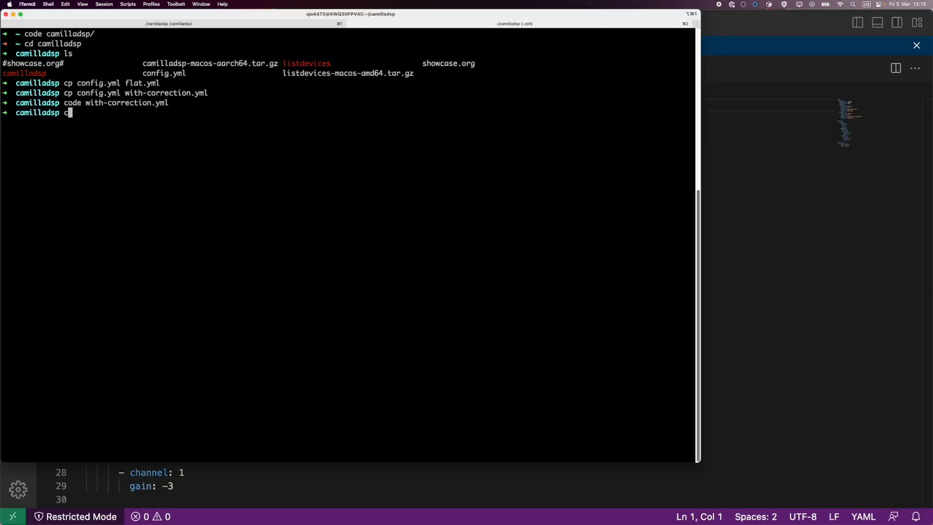
text(e ~/Desk)
key(Tab)
key(Tab)
key(Tab)
key(Tab)
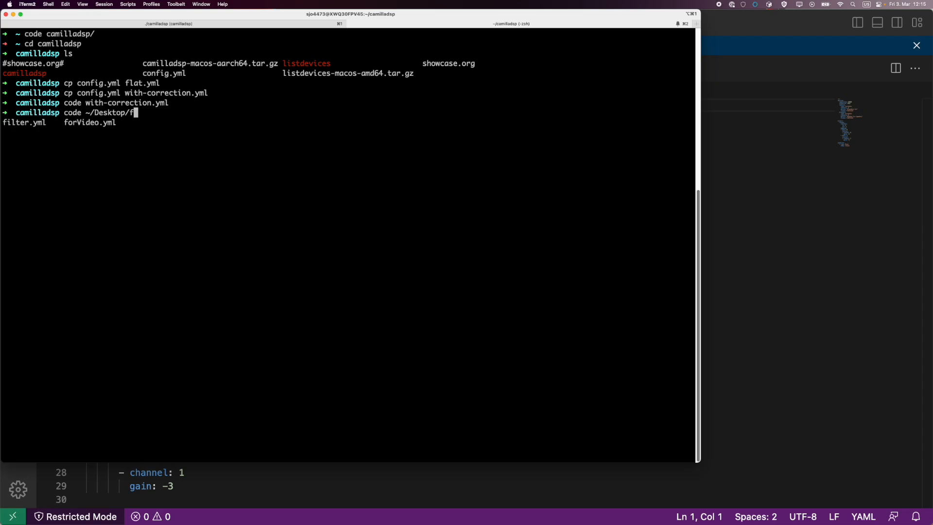
key(Return)
scroll(384, 322, down, 20)
scroll(384, 323, up, 20)
scroll(184, 288, down, 2)
scroll(185, 288, down, 20)
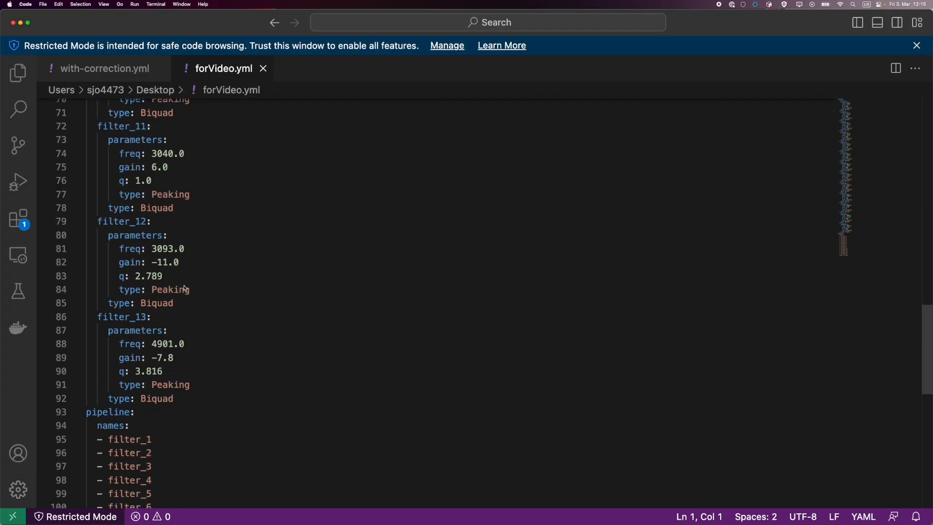
Step: Paste forVideo.yml's filter definitions into with-correction.yml on line 15 and save
shift+click(204, 365)
key(ctrl+Tab)
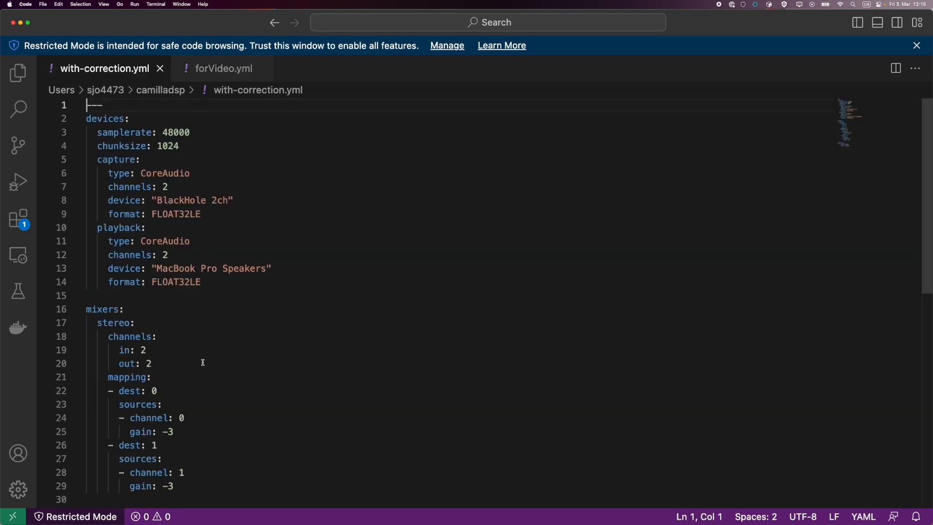
click(130, 294)
key(Return)
key(Up)
key(super+v)
key(super+s)
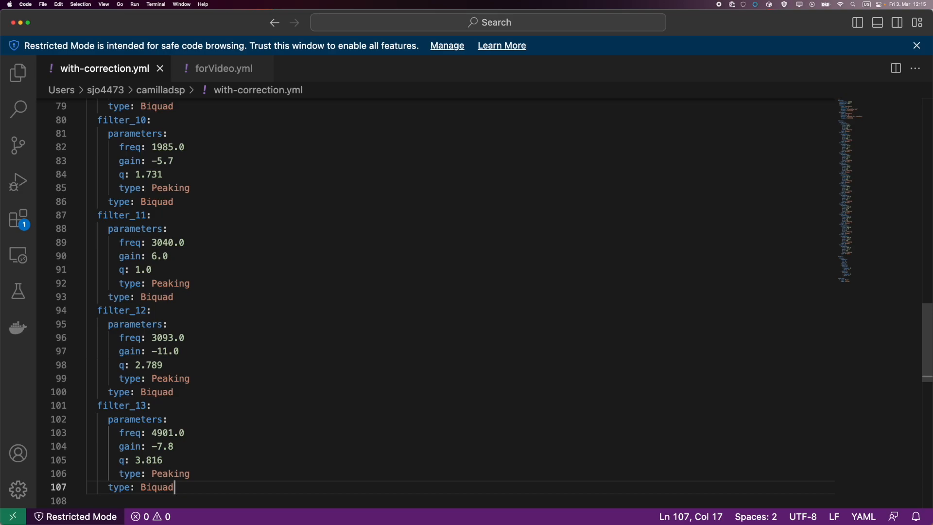
Step: Copy forVideo.yml's filter names list and paste it into with-correction.yml's pipeline
key(ctrl+Tab)
scroll(175, 360, down, 5)
triple_click(110, 200)
drag(110, 201, 137, 384)
key(ctrl+Tab)
scroll(146, 400, down, 10)
scroll(176, 428, up, 3)
click(179, 318)
key(super+v)
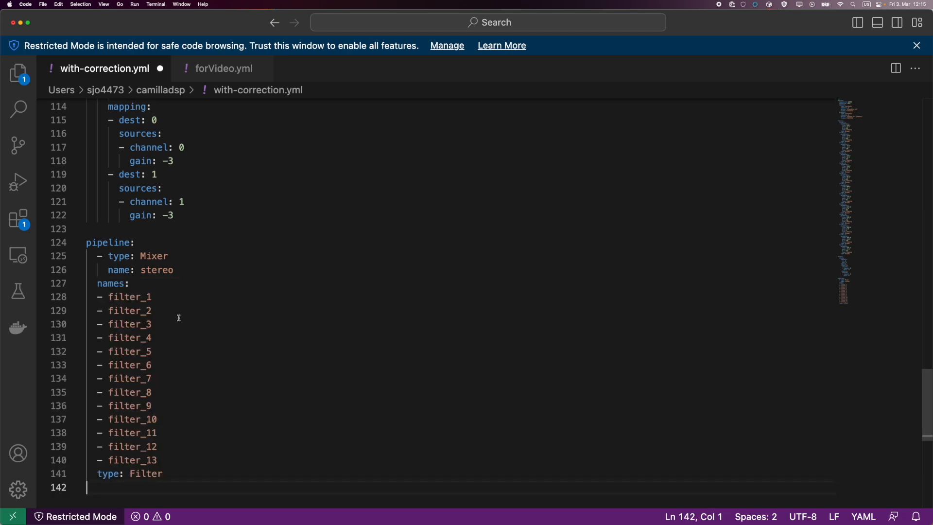
Step: Try moving the names list below the Mixer step, then undo the attempt
key(Up)
key(super+x)
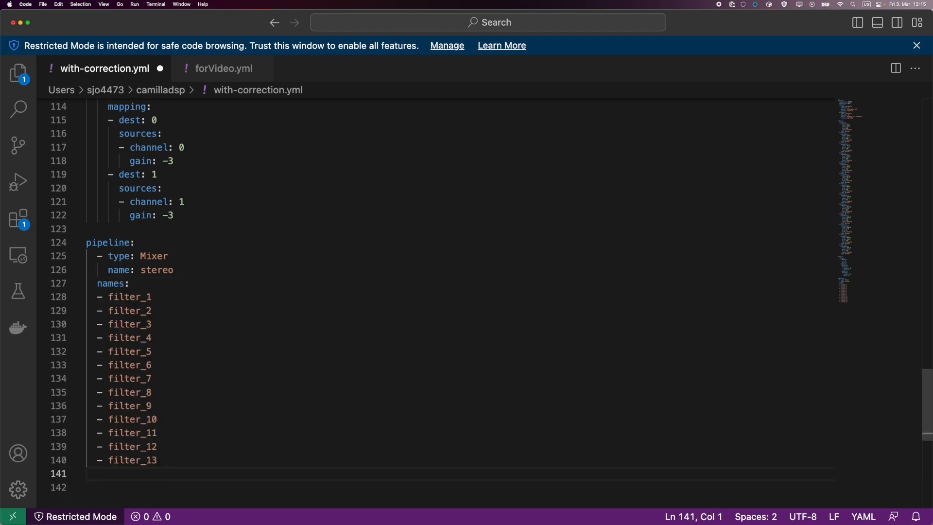
click(200, 275)
key(Return)
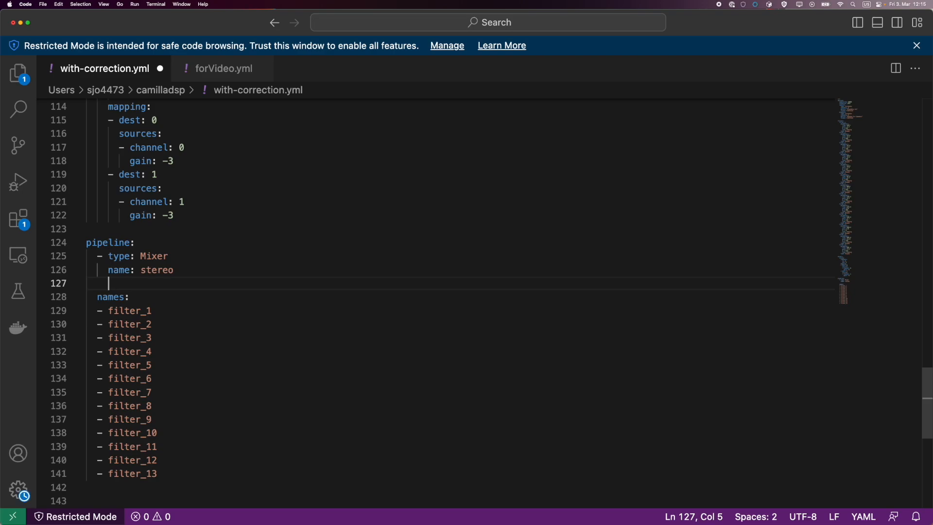
key(super+v)
key(super+z)
key(super+shift+z)
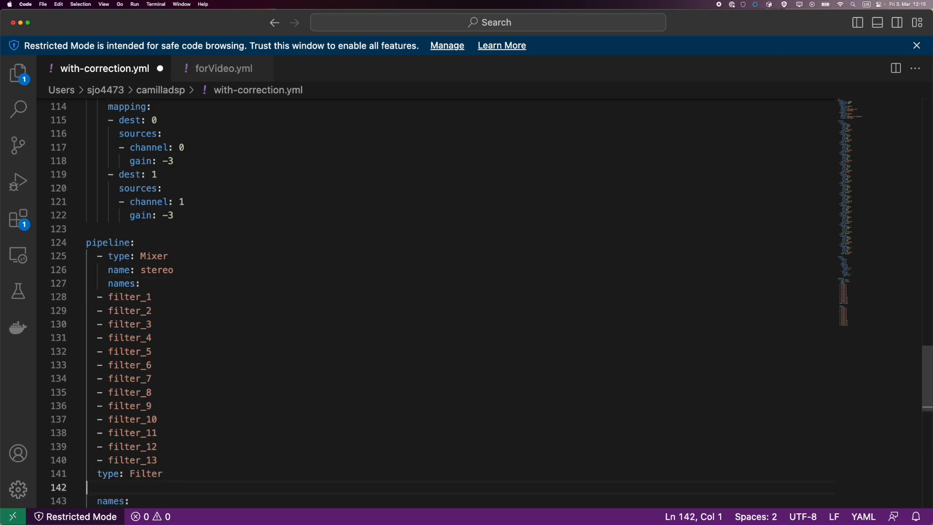
key(super+z)
key(super+z)
key(super+z)
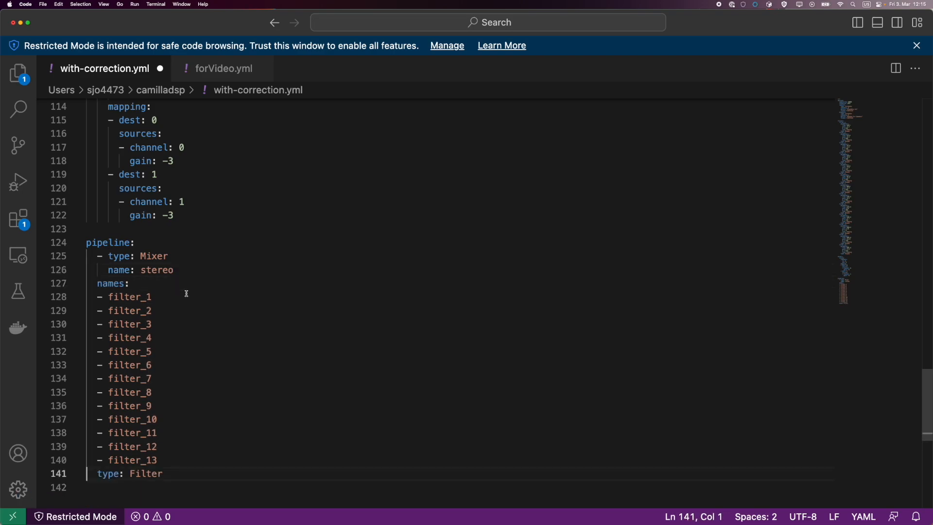
Step: Add an indented '- type: Filter' line after the Mixer step and delete the duplicate line
shift+click(177, 474)
click(199, 270)
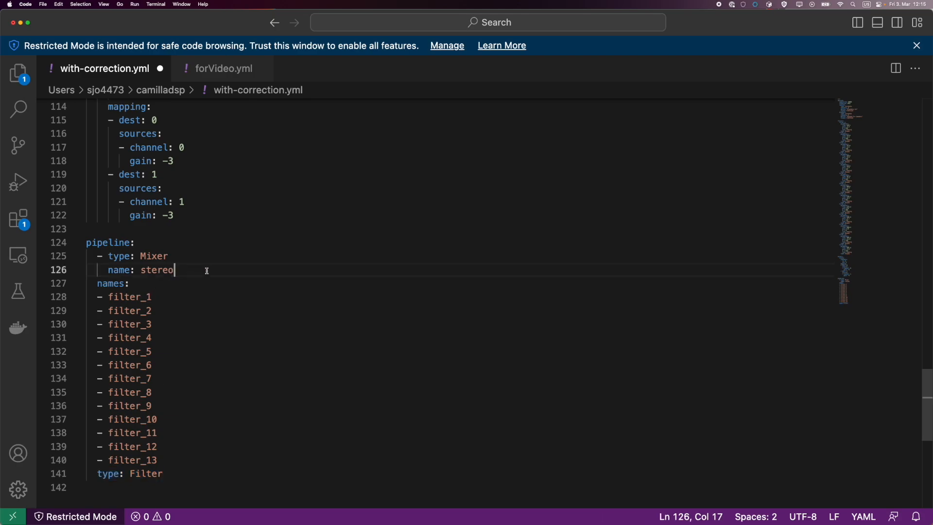
key(Return)
key(super+v)
text(-)
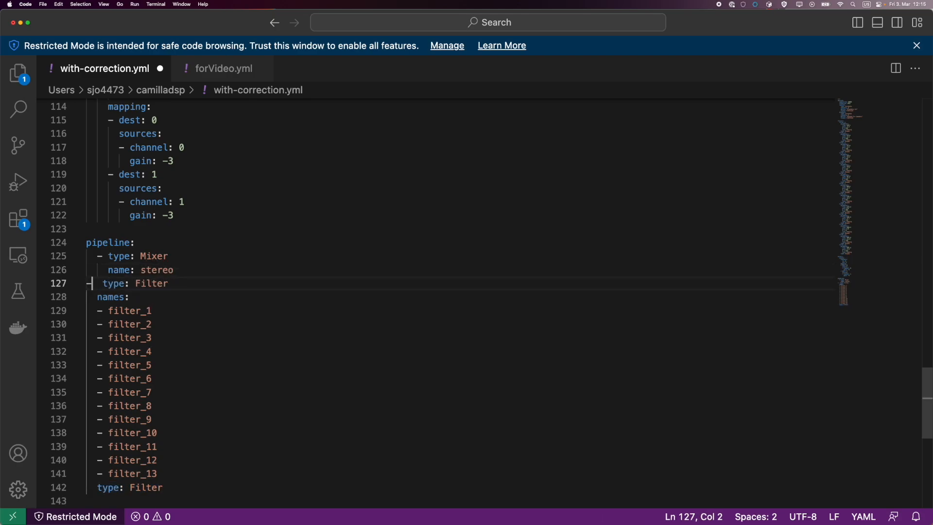
key(Delete)
key(Right)
key(super+bracketright)
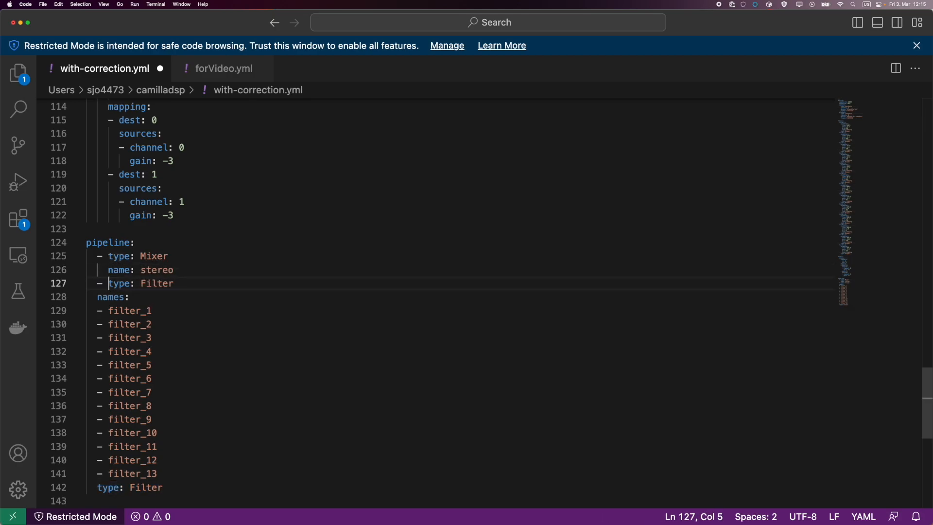
click(208, 487)
key(ctrl+a)
key(ctrl+k)
key(ctrl+k)
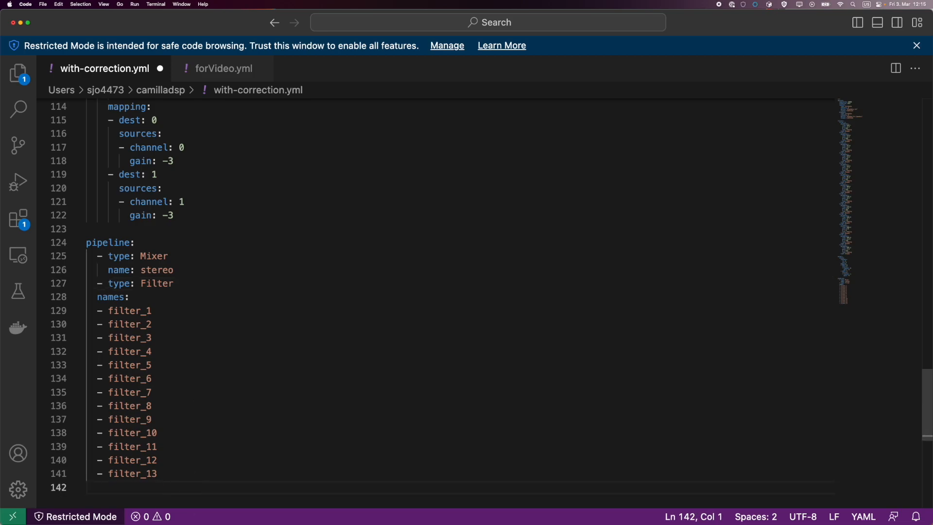
Step: Indent the filter_1–filter_13 entries under names: and save with-correction.yml
click(189, 297)
key(Home)
text(Z)
key(BackSpace)
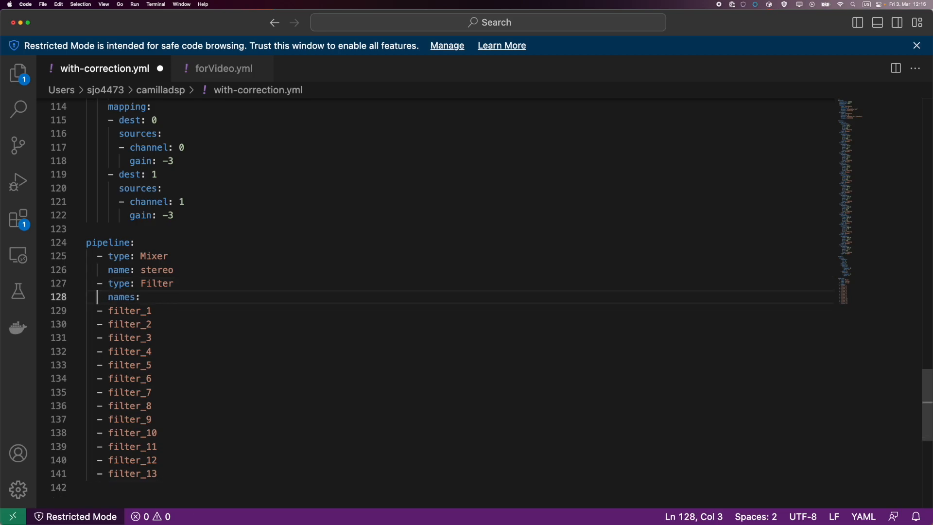
click(181, 473)
shift+click(93, 311)
key(Tab)
click(276, 333)
key(super+s)
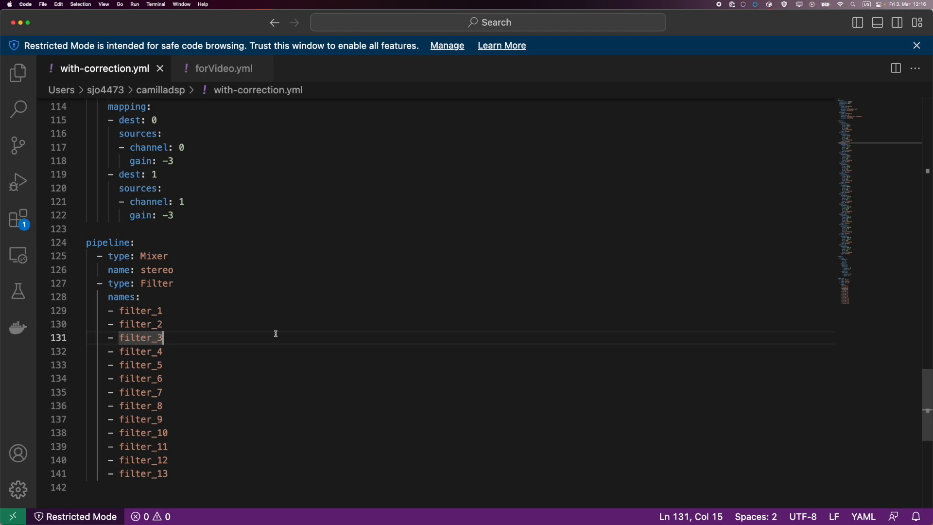
Step: Stop CamillaDSP and rerun it with with-correction.yml
key(super+Tab)
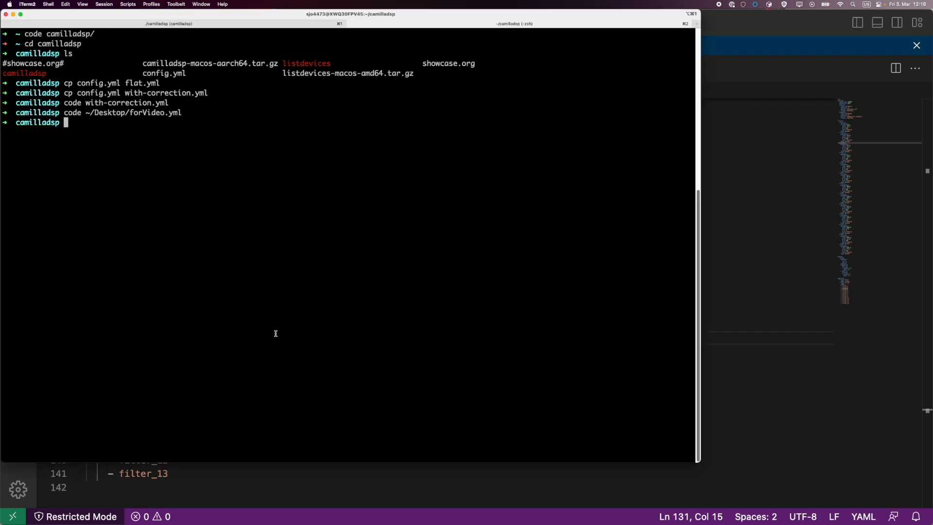
key(ctrl+c)
key(Up)
key(BackSpace)
key(BackSpace)
key(BackSpace)
key(BackSpace)
key(BackSpace)
key(BackSpace)
key(BackSpace)
key(BackSpace)
key(BackSpace)
key(BackSpace)
key(Tab)
text(with-correction.yml)
key(Return)
Step: Fix the missing-channel error by adding 'channel: 0' under the Filter step
double_click(127, 446)
key(super+Tab)
click(145, 285)
click(188, 287)
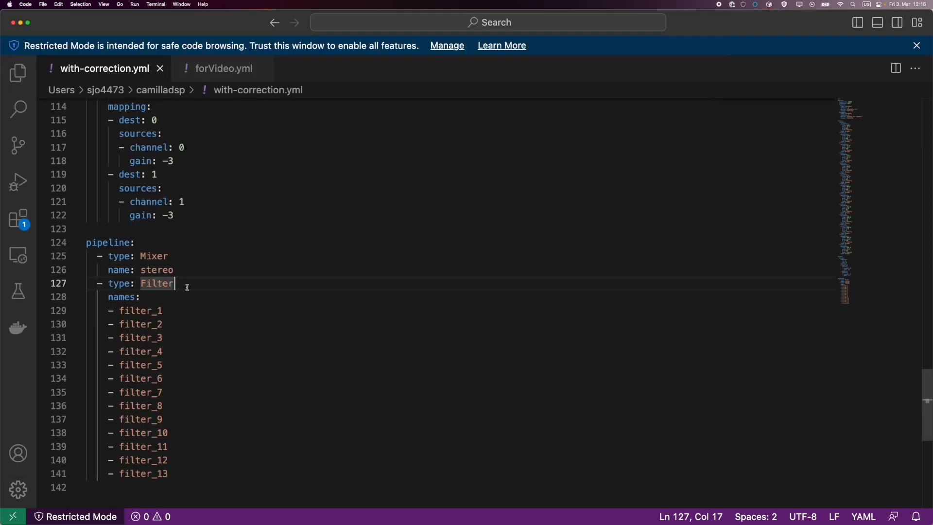
key(Return)
key(Tab)
text(channel: 0)
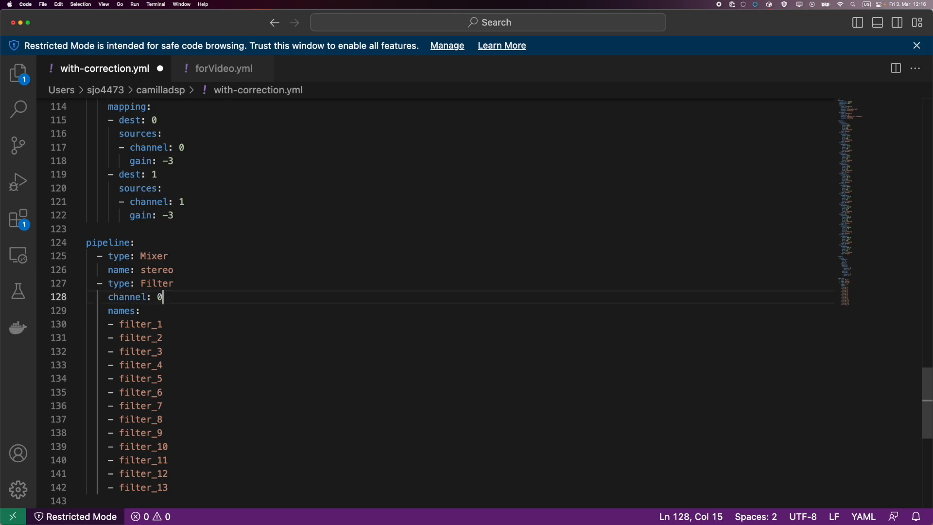
Step: Duplicate the Filter step with 'channel: 1' and save with-correction.yml
triple_click(148, 286)
drag(192, 471, 186, 489)
key(super+c)
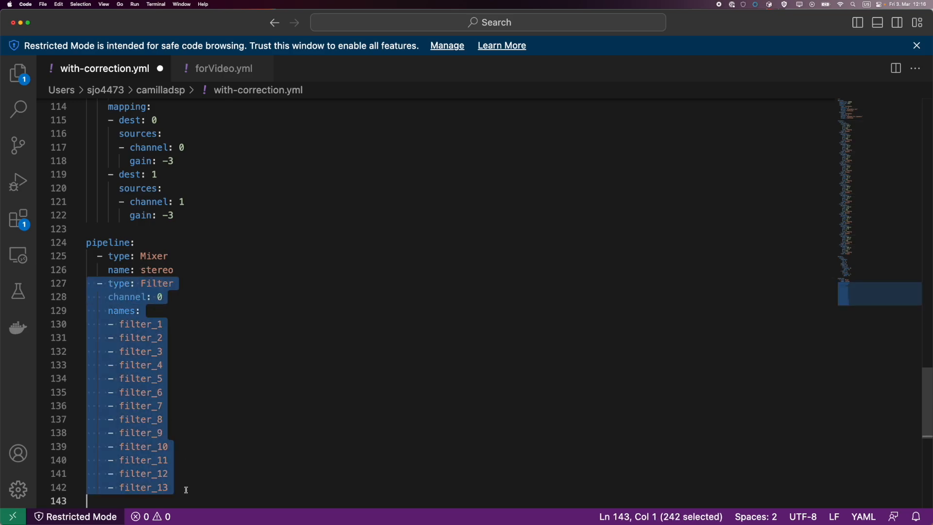
click(184, 498)
key(super+v)
click(176, 289)
key(BackSpace)
text(1)
key(super+s)
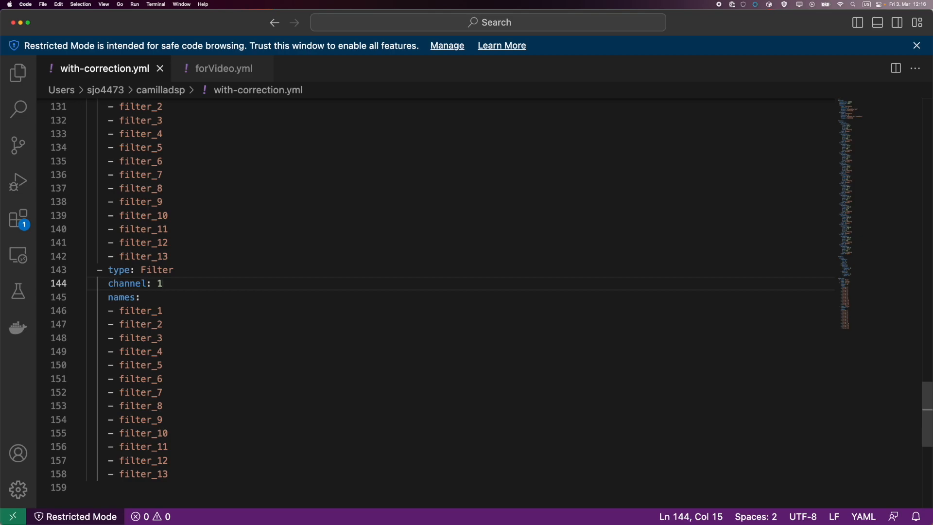
Step: Rerun CamillaDSP with the updated with-correction.yml and return to REW
key(super+Tab)
key(Up)
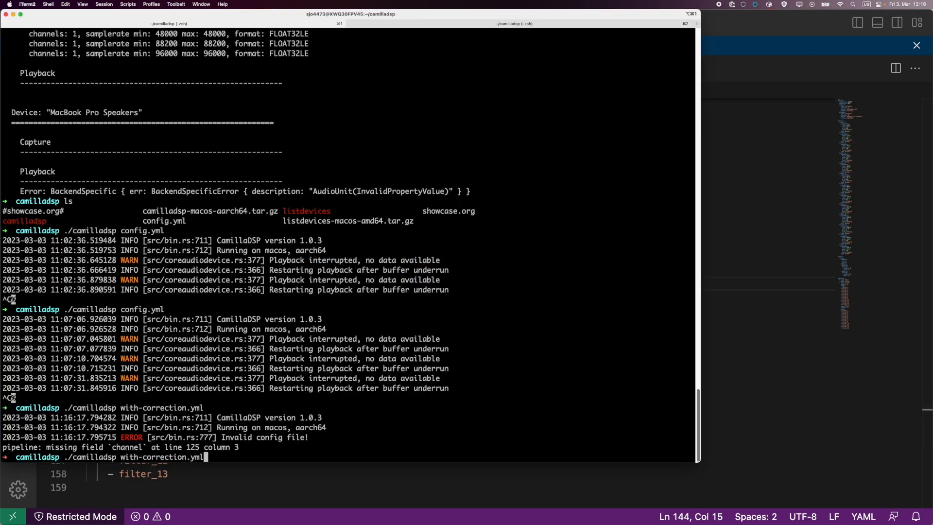
key(Return)
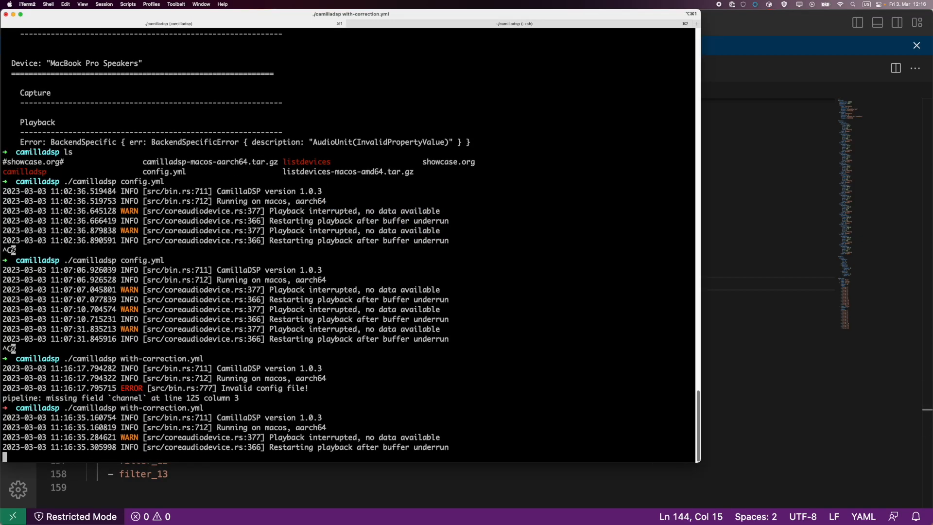
key(super+Tab)
key(super+Tab)
key(super+Tab)
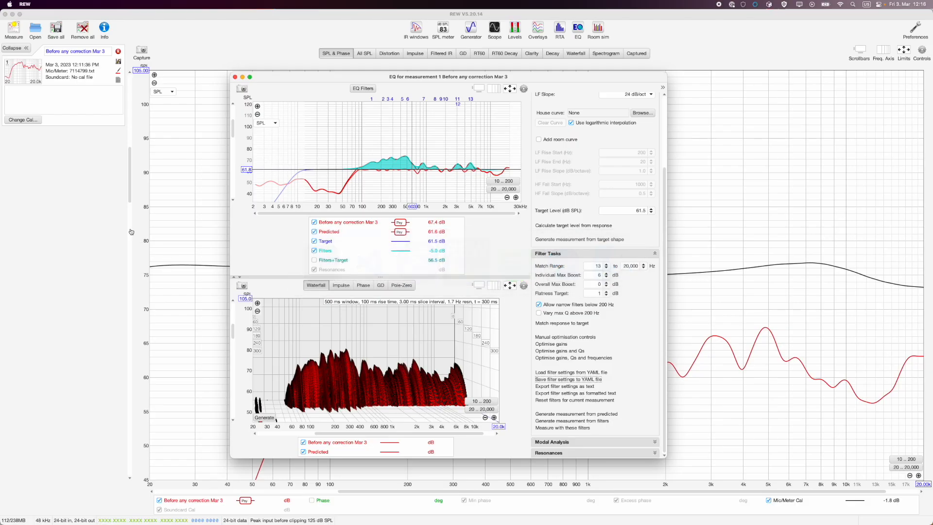
Step: Close the EQ window and run a new sweep named 'After a correction'
click(236, 77)
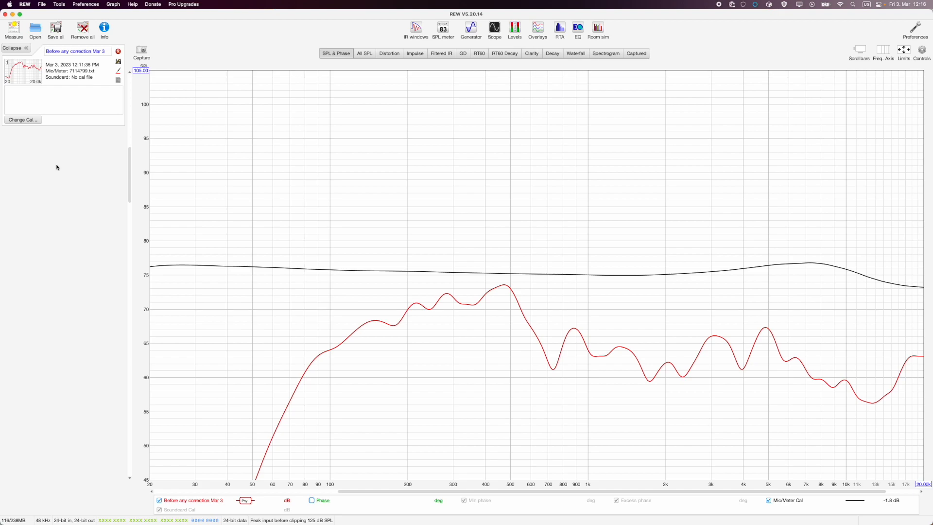
key(super+m)
click(213, 123)
double_click(213, 123)
drag(233, 124, 195, 126)
text(After a correction)
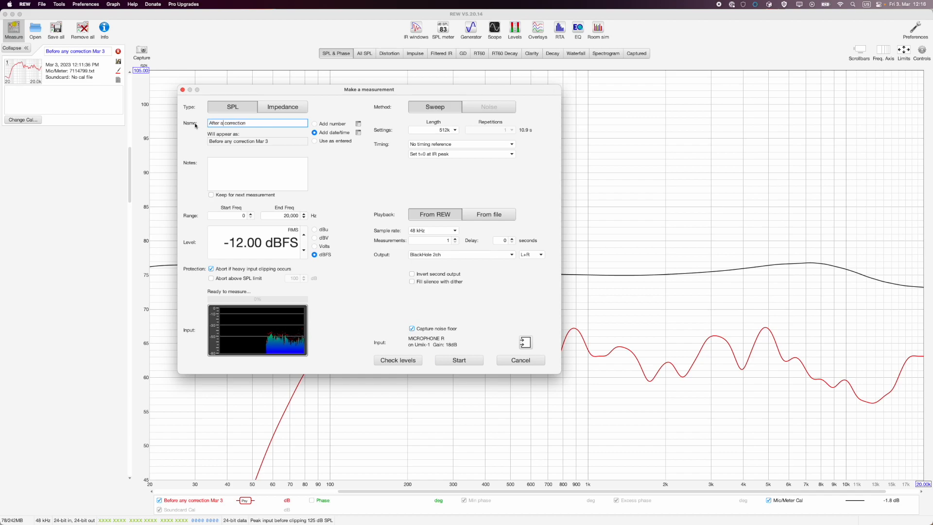
click(454, 362)
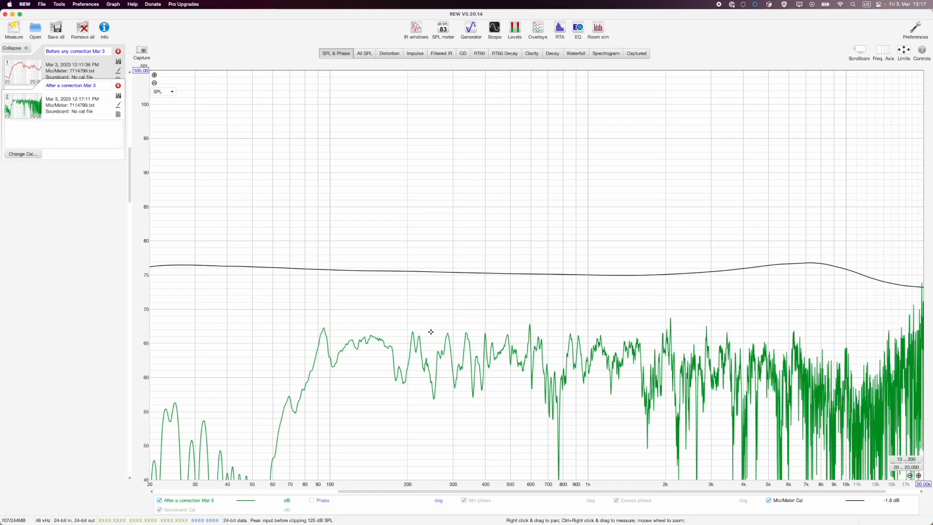
Step: Apply psychoacoustic smoothing to the After a correction graph
scroll(430, 329, down, 5)
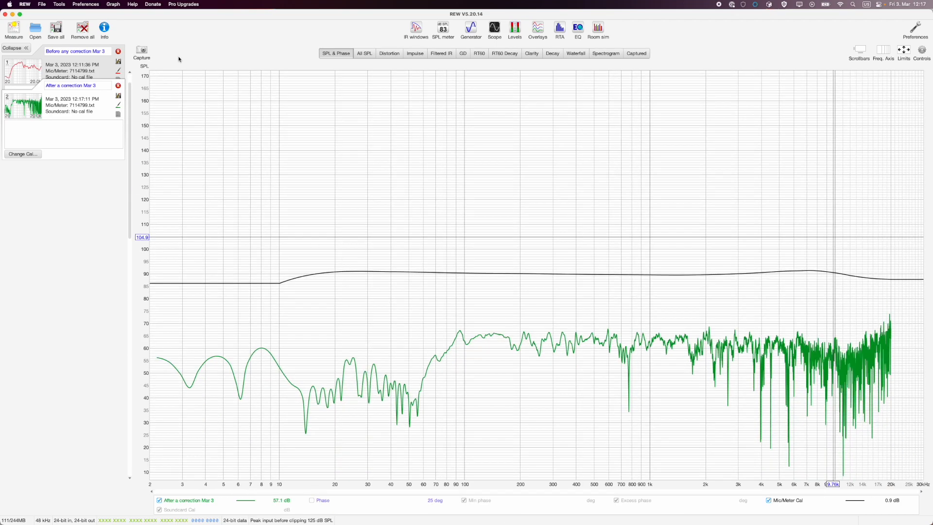
click(87, 4)
mouse_move(113, 4)
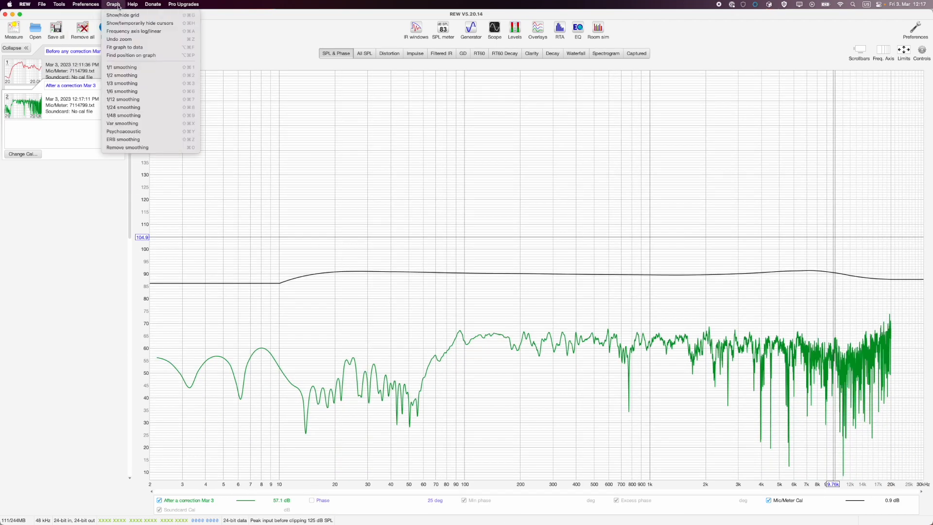
click(146, 131)
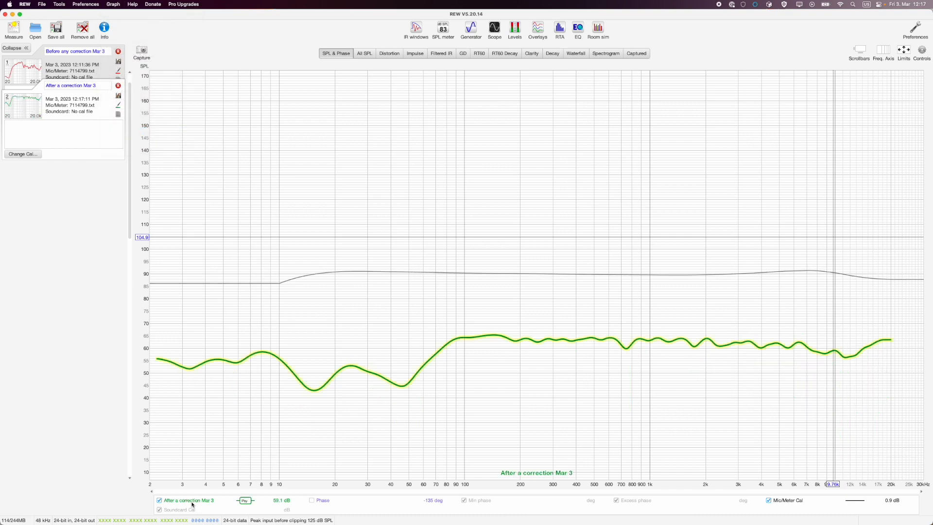
Step: Compare the Before any correction and After a correction curves, overlaying them in All SPL
click(71, 76)
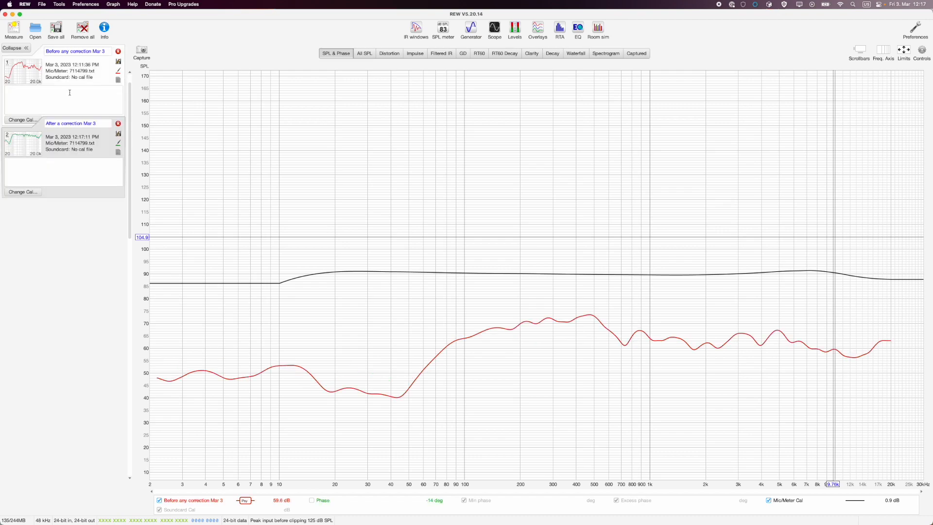
click(61, 189)
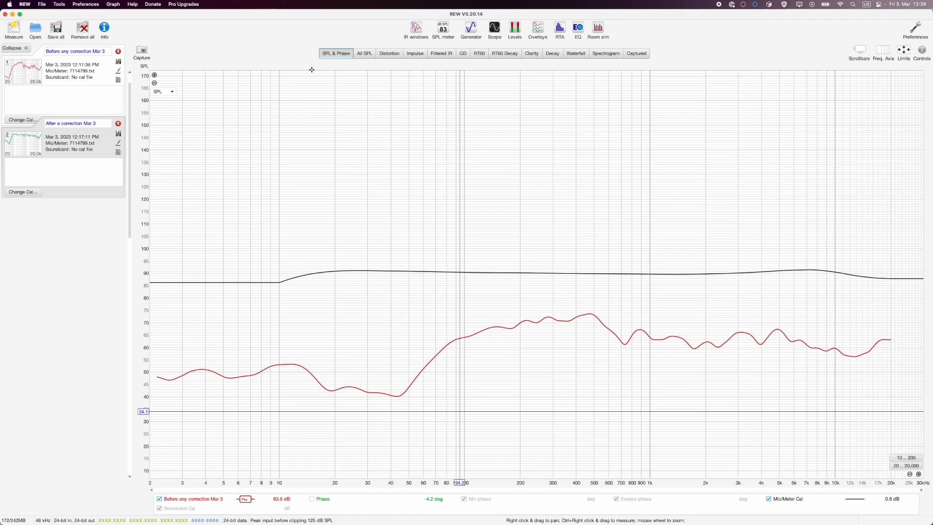
click(43, 139)
click(49, 68)
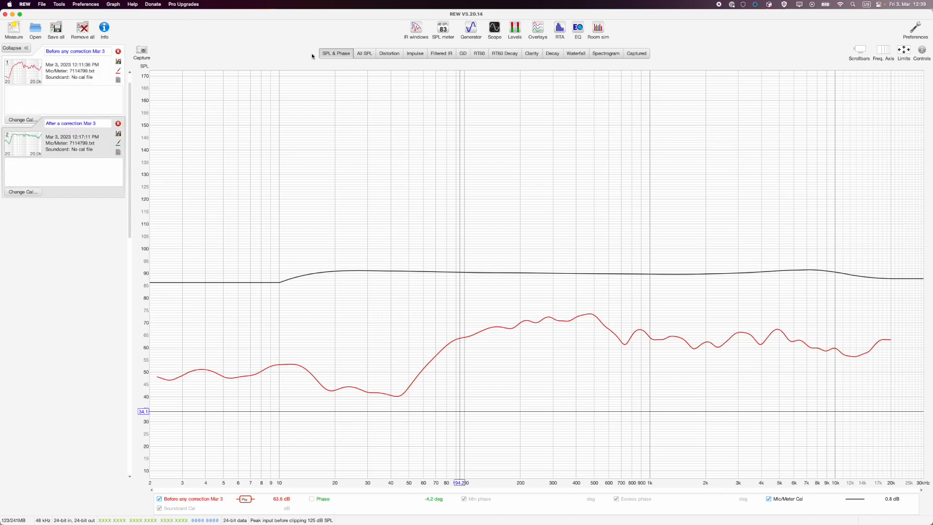
click(362, 57)
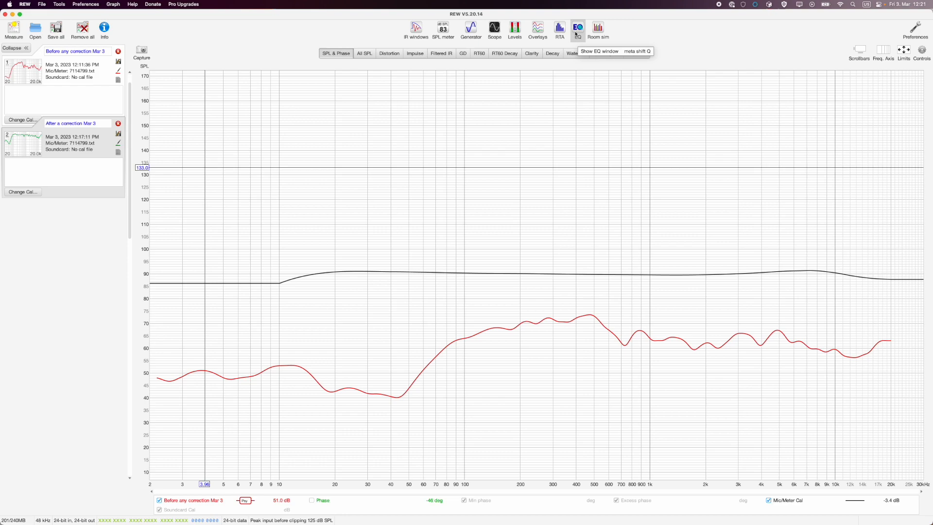
Step: Set measurement 1's EQ target type to Subwoofer and match filters to the target
click(576, 35)
drag(562, 80, 582, 107)
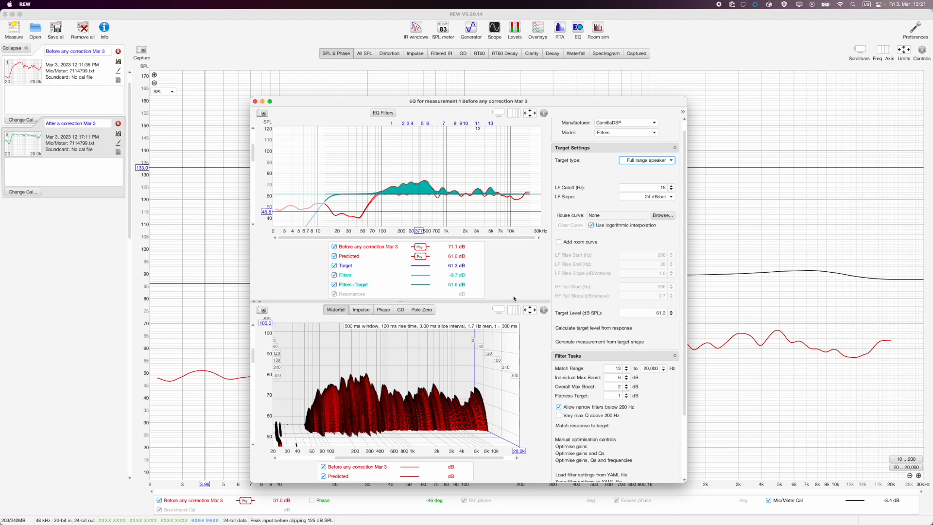
scroll(622, 267, up, 2)
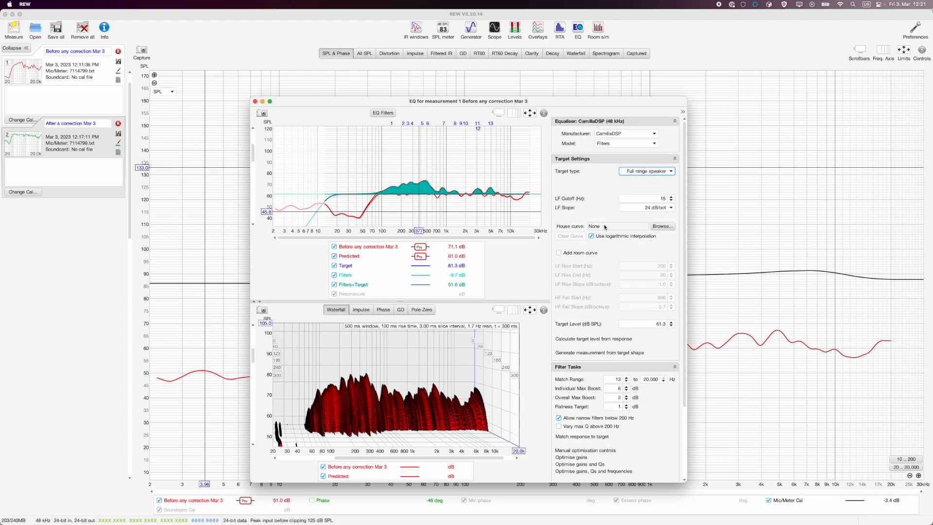
click(638, 172)
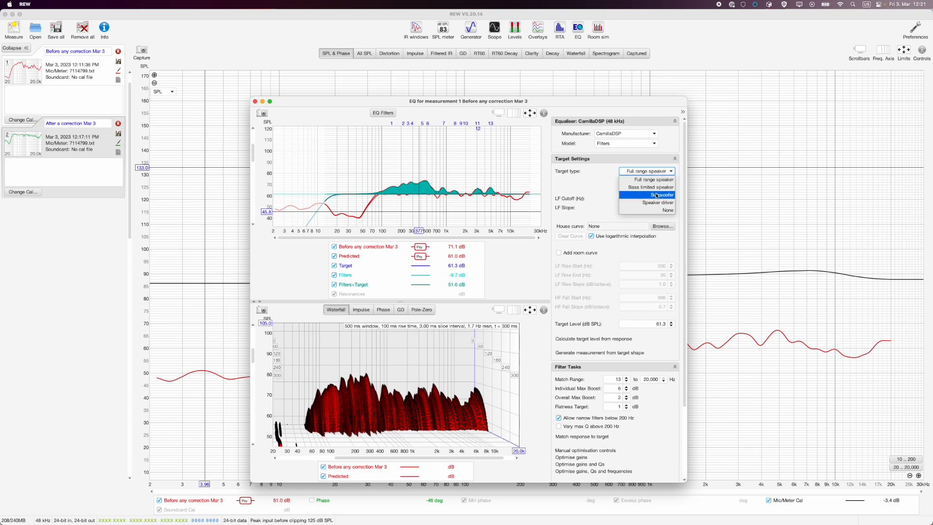
click(658, 195)
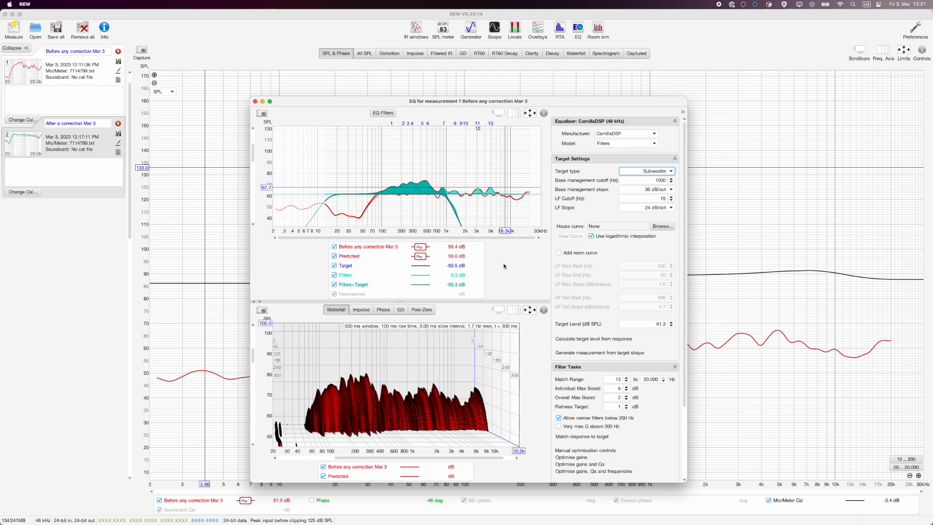
scroll(593, 390, down, 4)
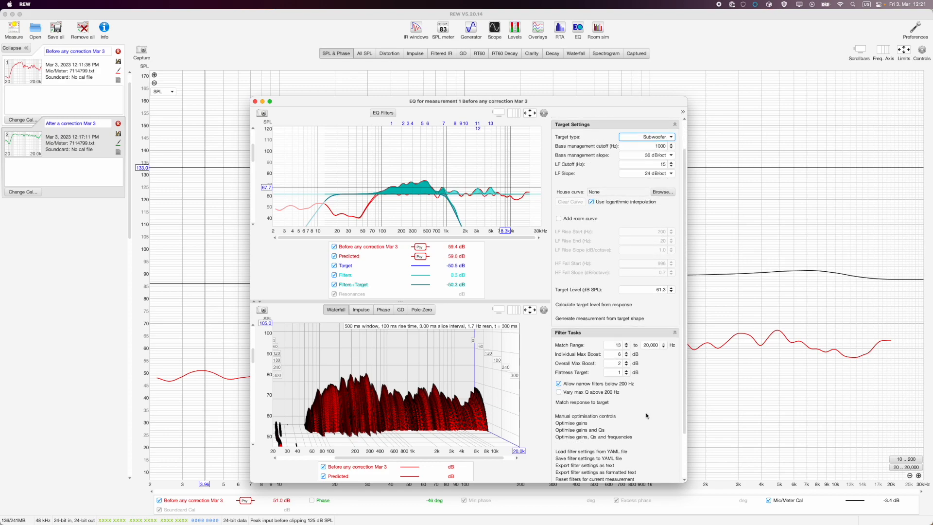
click(592, 393)
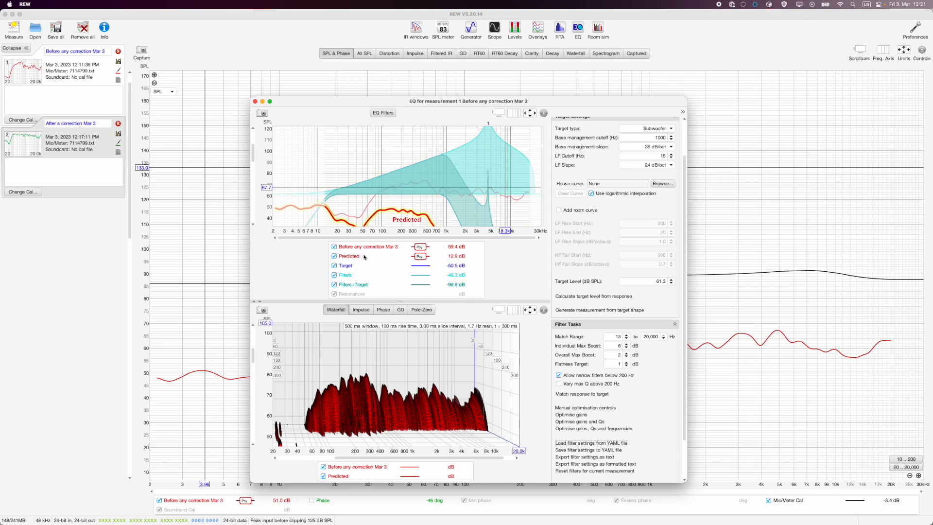
Step: Save the filter settings as a YAML file labelled 'dump' on the Desktop
scroll(597, 428, down, 2)
click(598, 436)
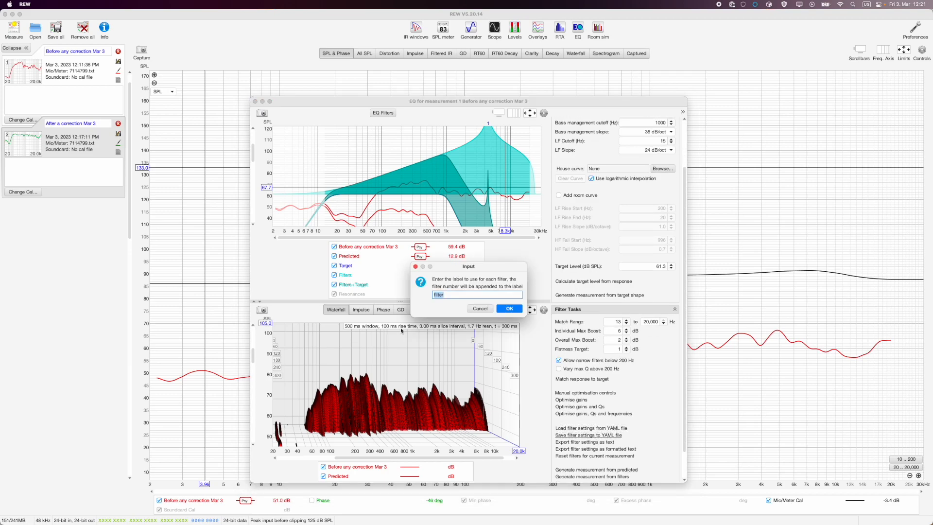
text(dump)
key(Return)
text(du)
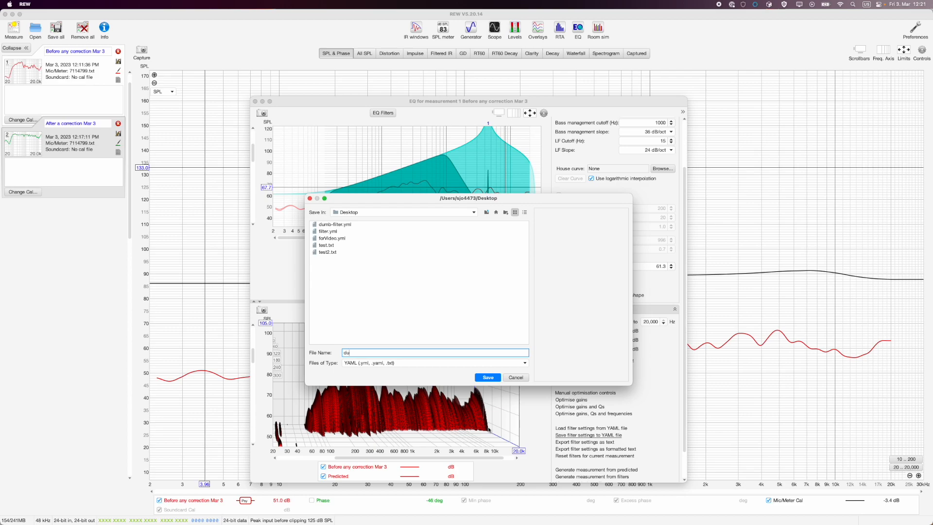
key(Return)
key(super+Tab)
key(super+Tab)
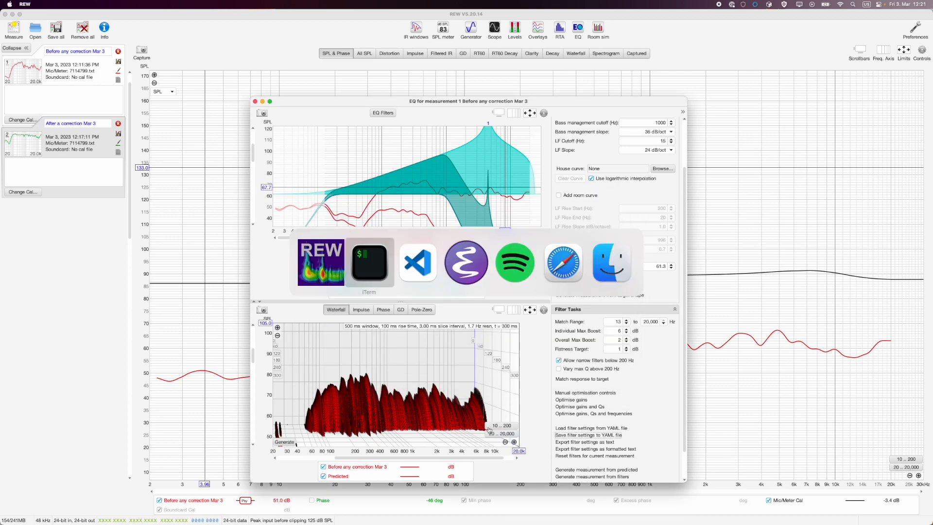
Step: Run 'cp flat.yml dumb.yml' in the zsh tab, then 'code dumb.yml'
key(super+Tab)
key(super+Tab)
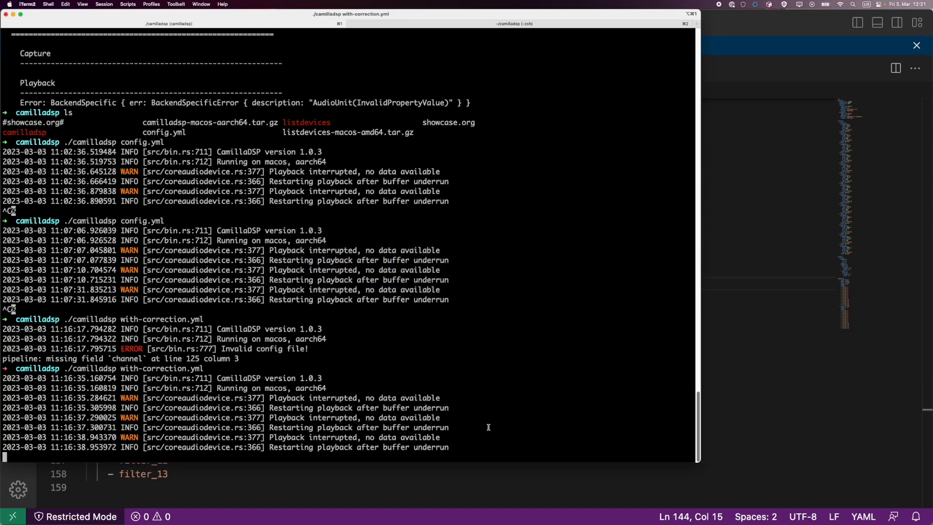
key(super+2)
text(cp flat.yml )
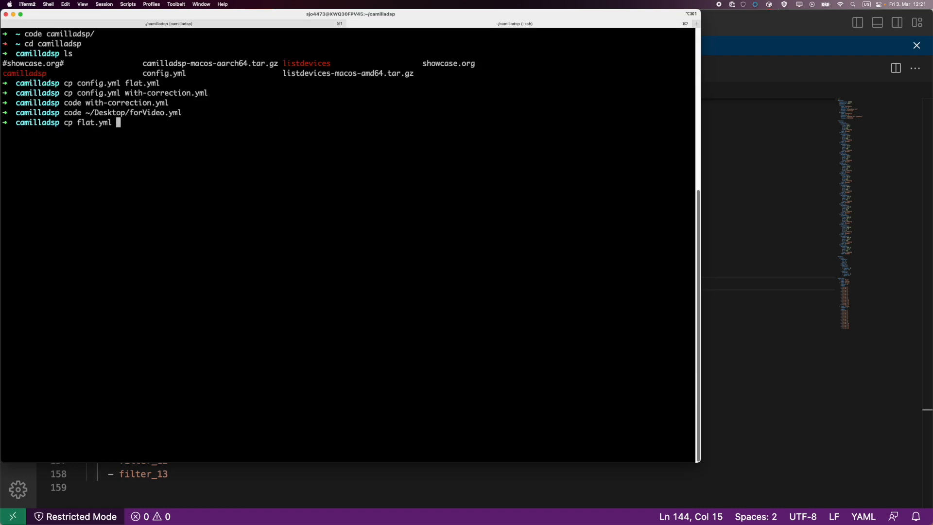
text(dumb.yml)
key(Return)
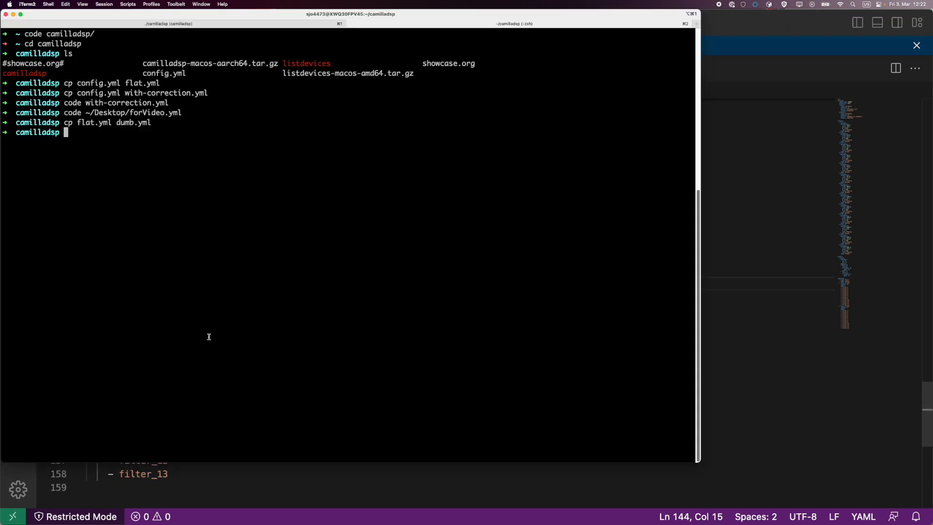
text(code dumb.yml)
key(Return)
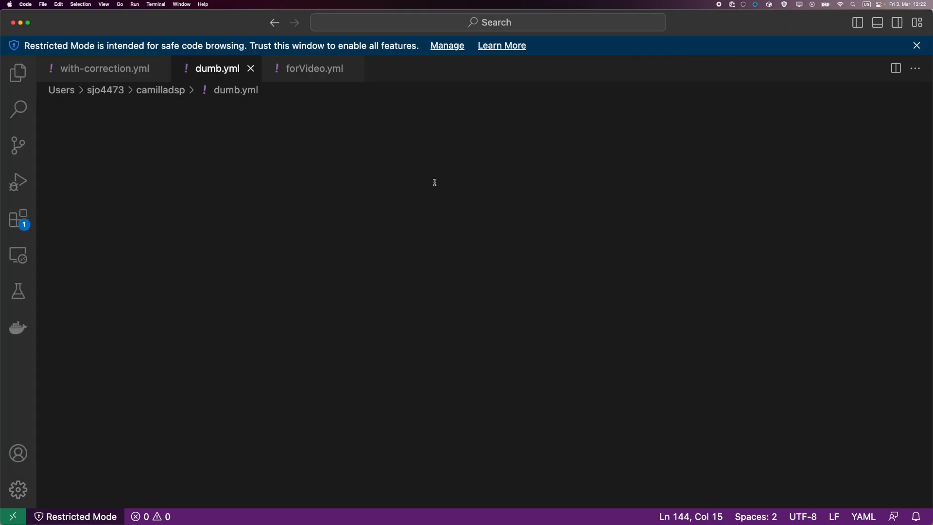
Step: Open ~/Desktop/dumb-filter.yml in VS Code with the code command from the terminal
click(242, 284)
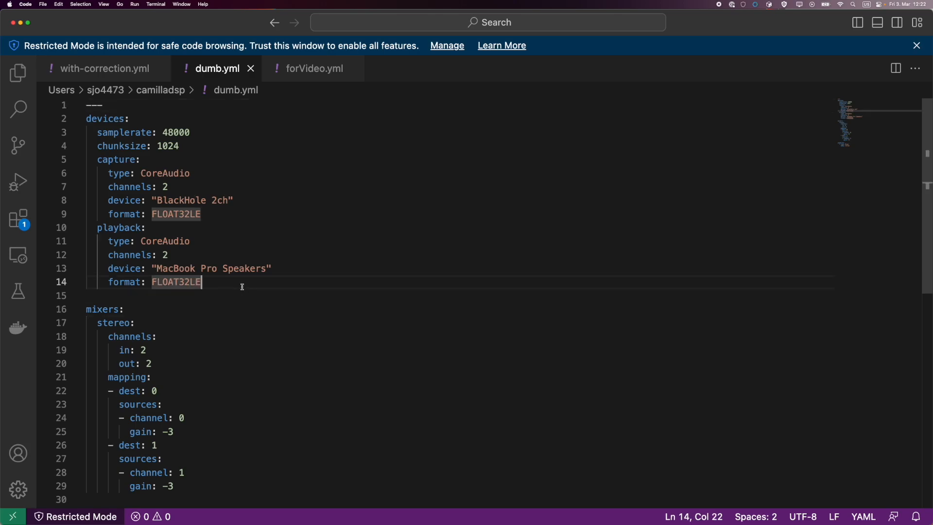
scroll(242, 287, down, 5)
scroll(242, 287, up, 5)
key(super+Tab)
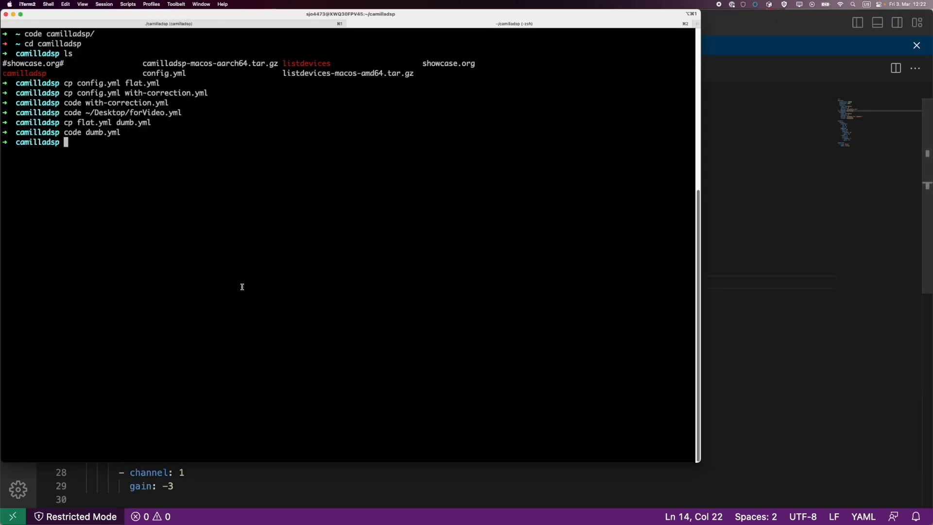
text(code ~/De)
key(Tab)
text(dump.yml)
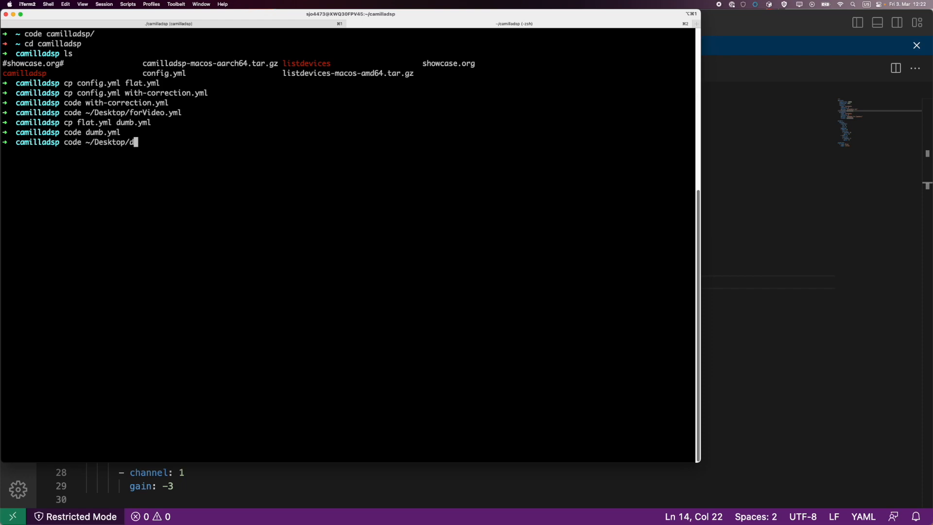
key(BackSpace)
key(BackSpace)
key(BackSpace)
key(BackSpace)
key(BackSpace)
text(b)
key(Tab)
key(BackSpace)
key(BackSpace)
key(BackSpace)
key(BackSpace)
key(BackSpace)
key(BackSpace)
key(BackSpace)
key(BackSpace)
key(BackSpace)
key(BackSpace)
key(BackSpace)
key(BackSpace)
key(BackSpace)
key(super+Tab)
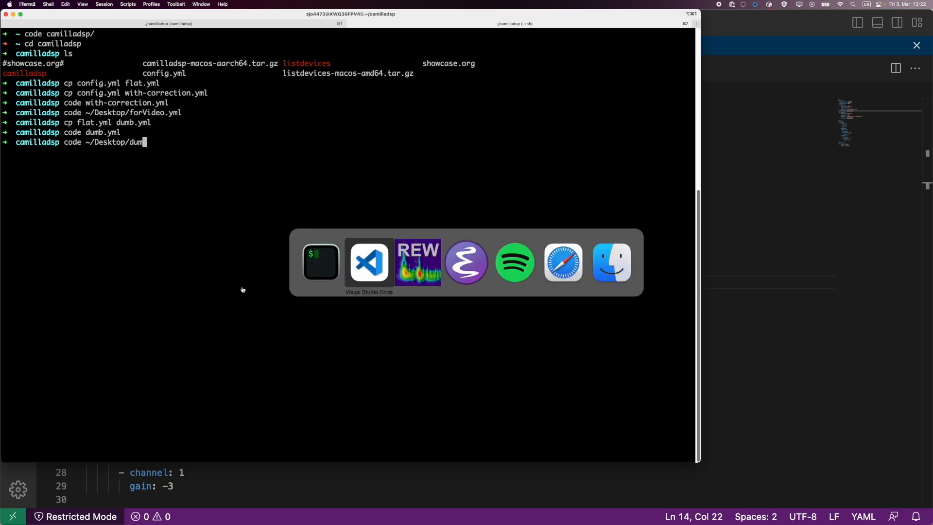
key(Escape)
key(Tab)
key(Tab)
key(Return)
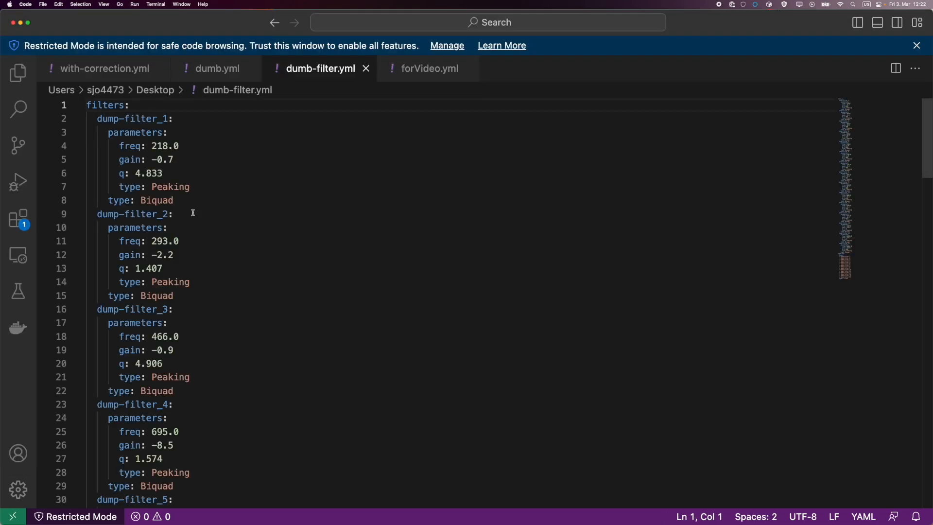
Step: Paste dumb-filter.yml's pipeline block into dumb.yml at empty line 34
scroll(193, 213, down, 20)
scroll(193, 212, up, 5)
click(114, 162)
drag(114, 162, 176, 413)
key(super+c)
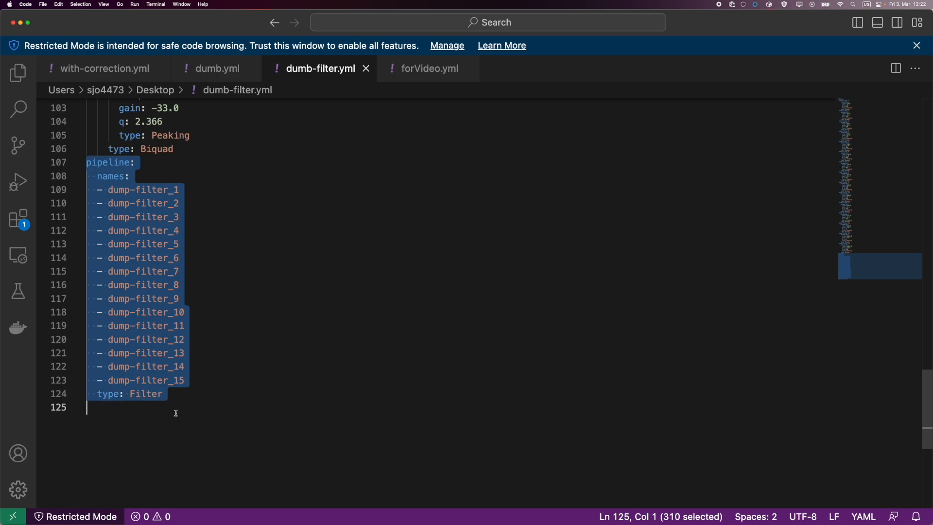
key(super+alt+Left)
scroll(172, 406, down, 6)
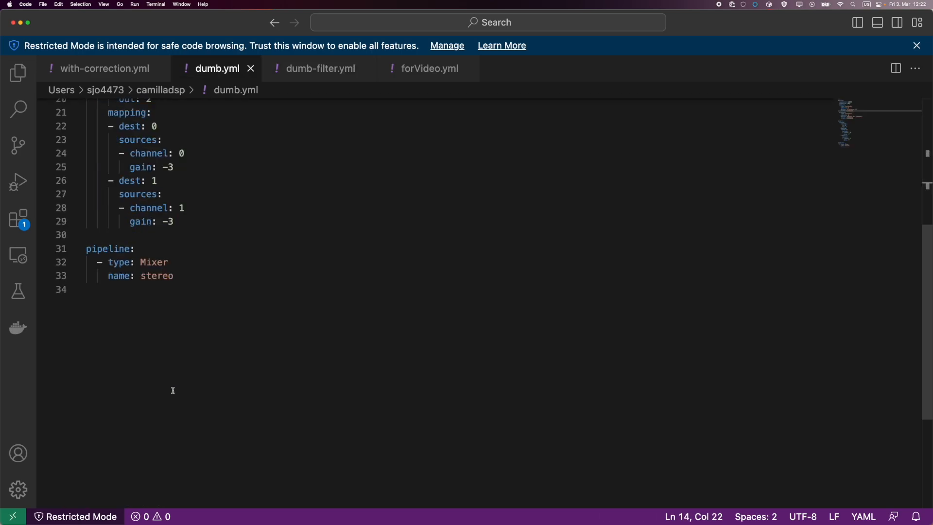
click(150, 312)
key(super+v)
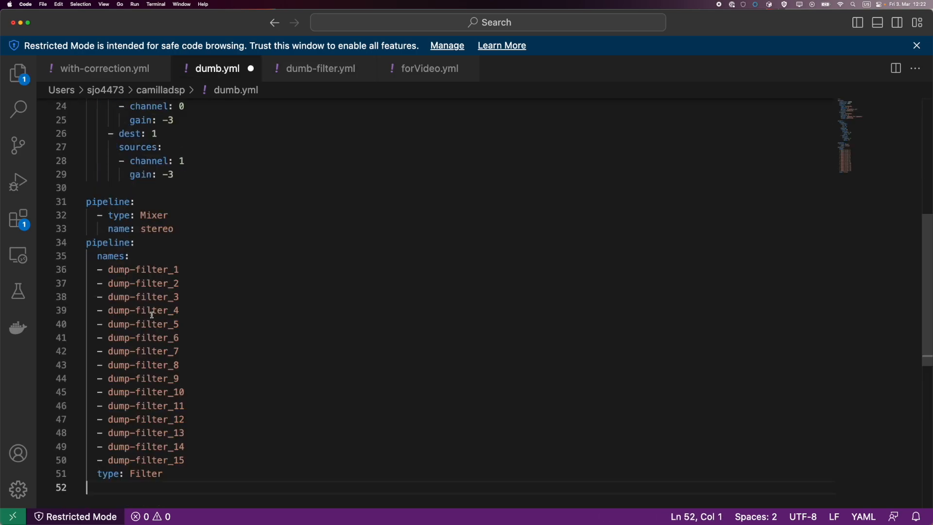
Step: Turn the pasted block into an indented '- type: Filter' list item under pipeline:
triple_click(117, 473)
key(super+c)
click(176, 242)
key(Return)
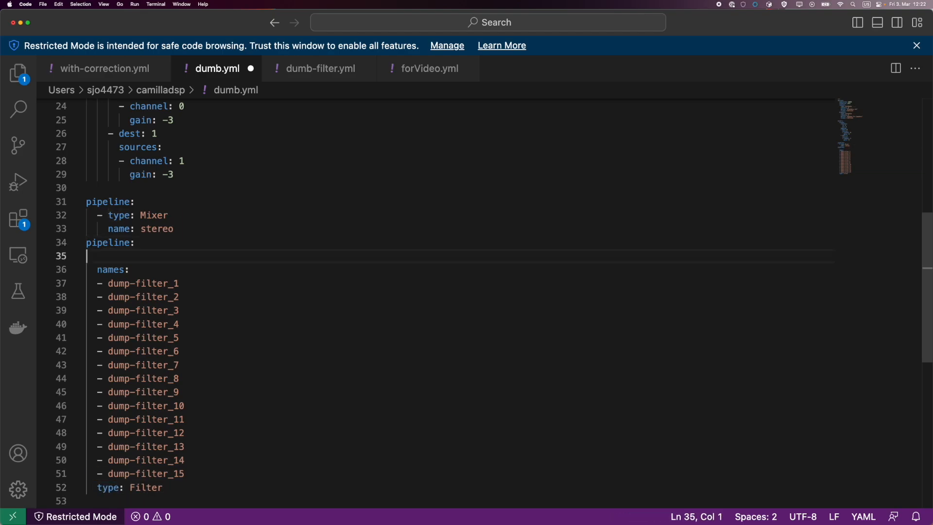
text(-)
key(super+v)
key(Up)
key(Tab)
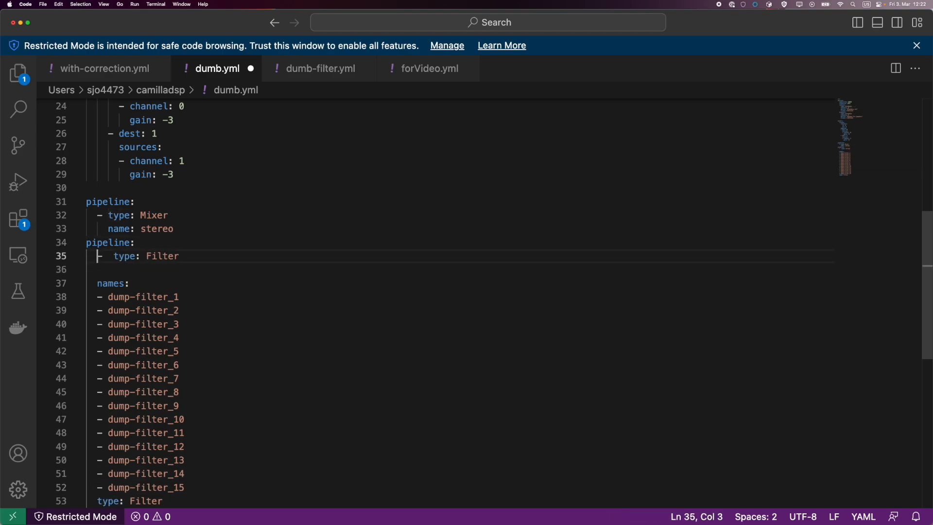
key(Down)
key(Delete)
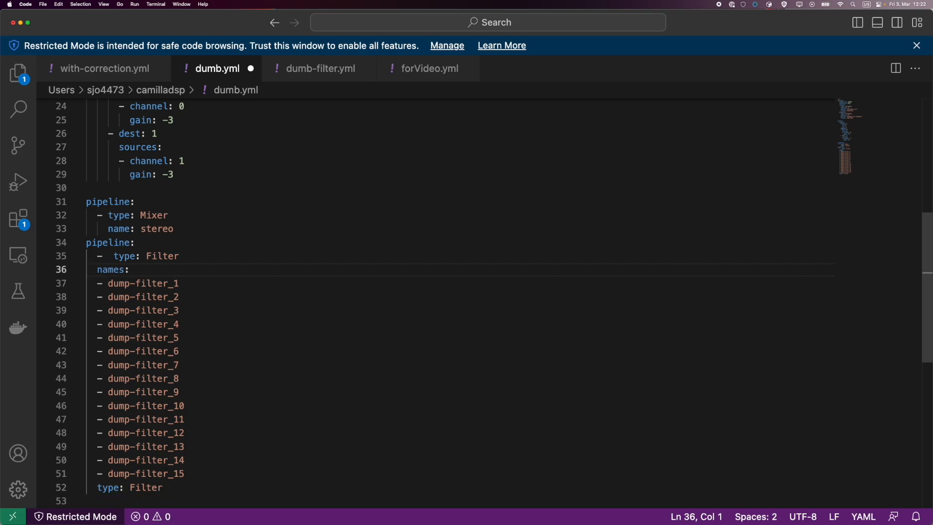
Step: Indent the names list and delete the leftover type: Filter and duplicate pipeline: lines
shift+click(228, 469)
key(Tab)
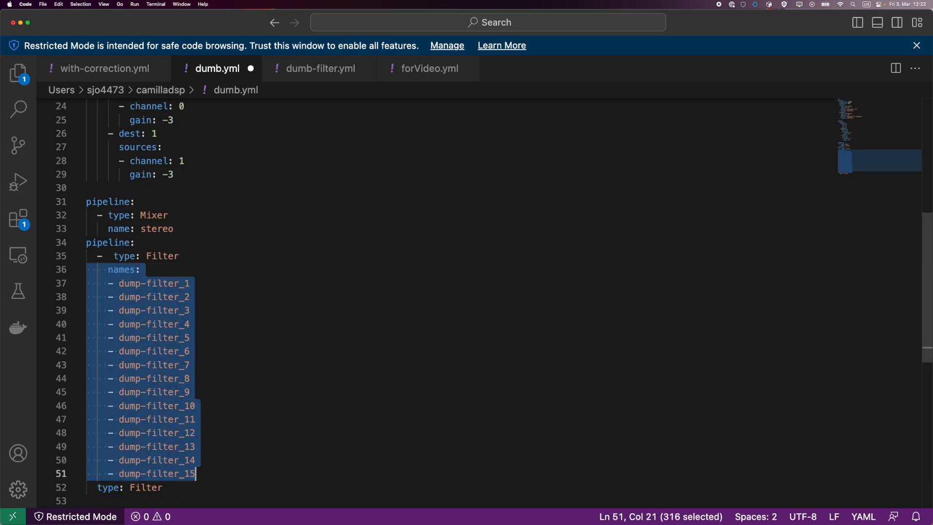
key(Down)
key(super+BackSpace)
key(Delete)
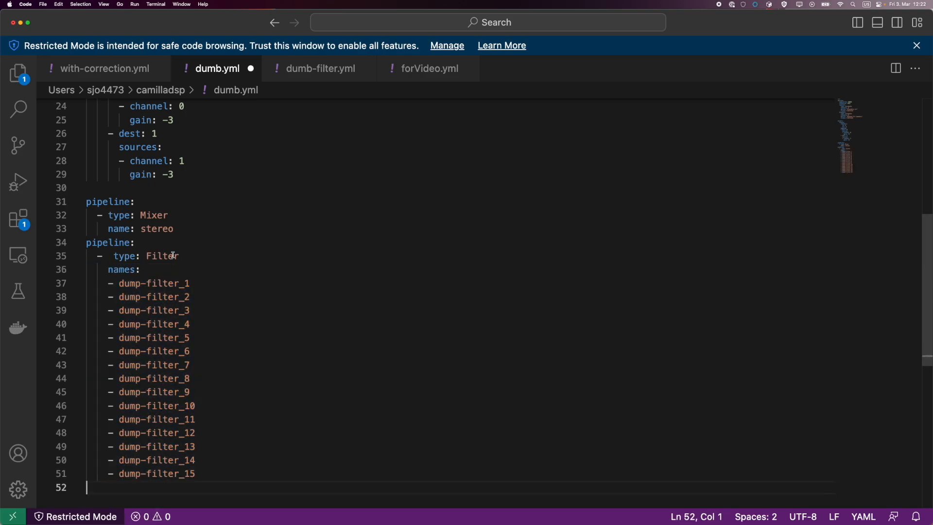
click(173, 255)
key(Up)
key(ctrl+a)
key(ctrl+k)
key(ctrl+k)
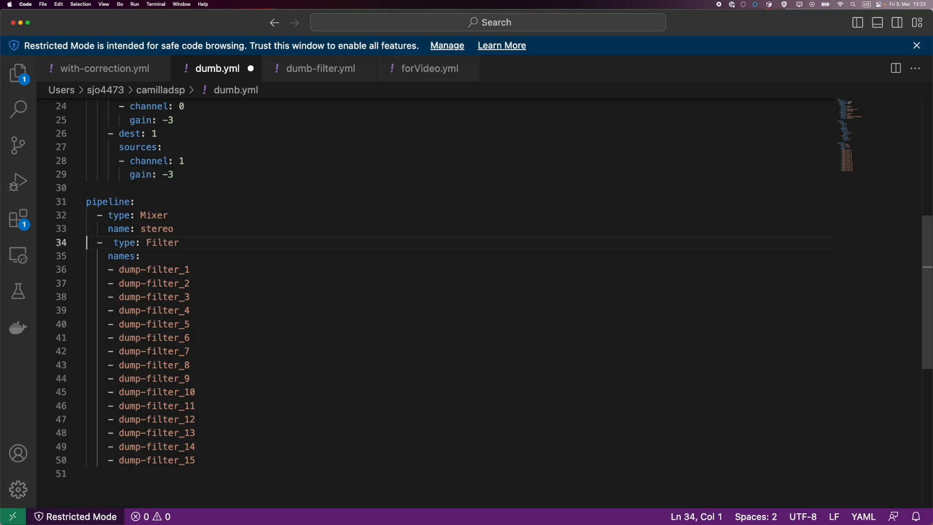
Step: Copy all filter definitions from dumb-filter.yml into dumb.yml at line 30
key(ctrl+Tab)
scroll(174, 247, up, 5)
click(178, 299)
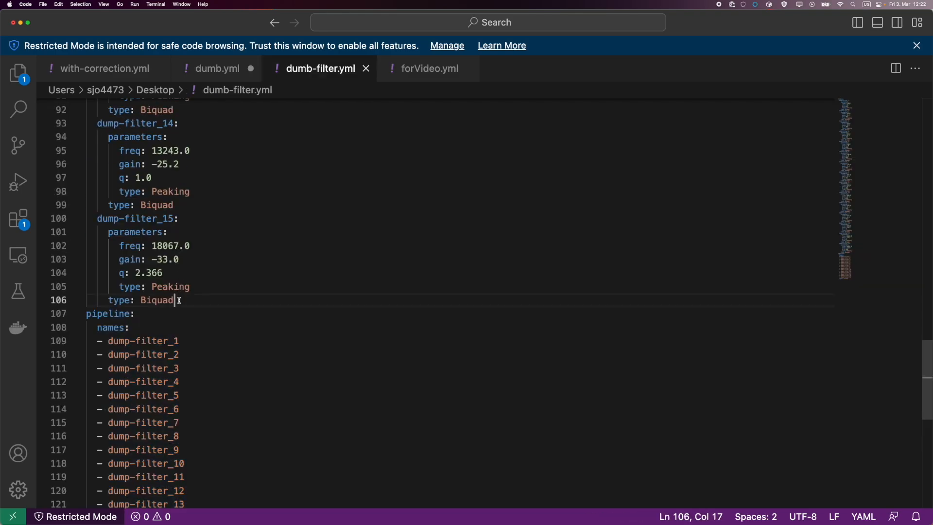
scroll(178, 297, up, 15)
shift+click(90, 106)
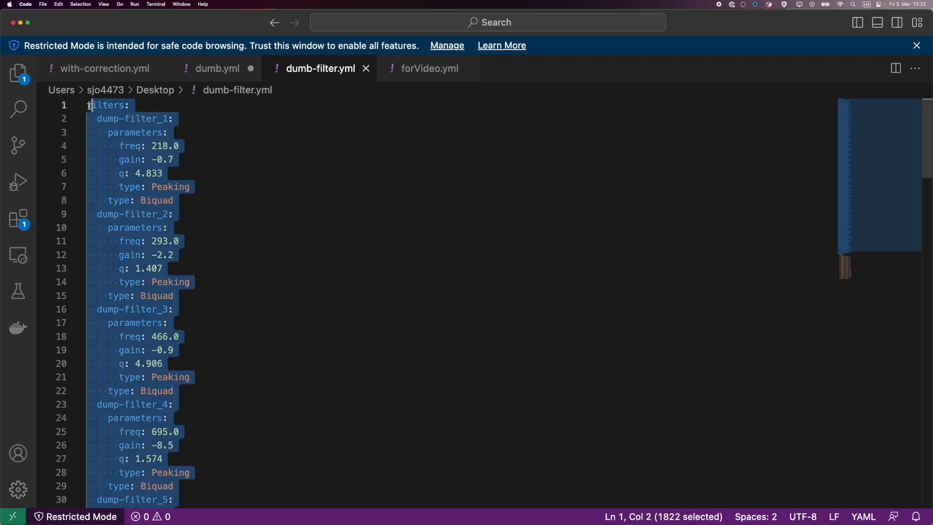
key(super+c)
key(ctrl+Tab)
click(189, 192)
text(f)
key(super+v)
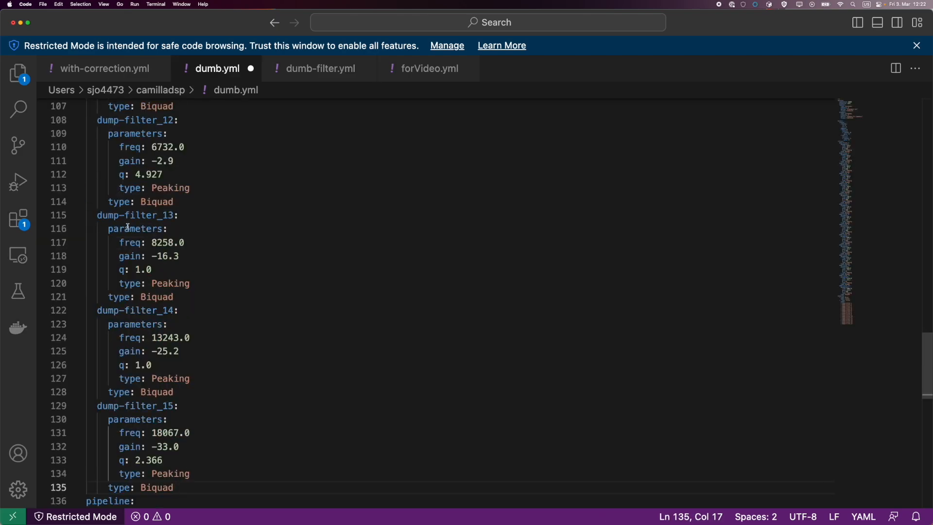
key(Return)
Step: Add a blank line between the mixer section and filters:, then save dumb.yml
scroll(127, 226, up, 20)
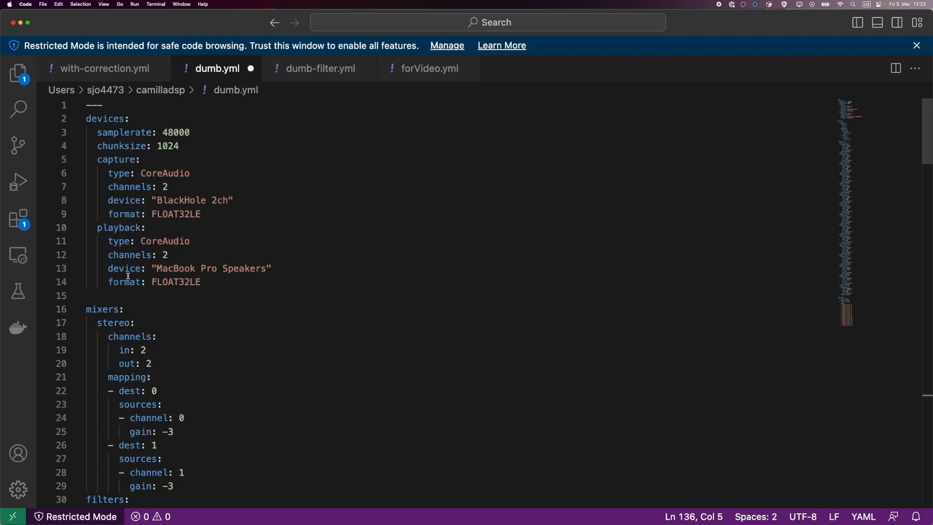
scroll(128, 276, down, 5)
click(189, 298)
key(Down)
key(Home)
key(Return)
key(super+s)
key(super+Tab)
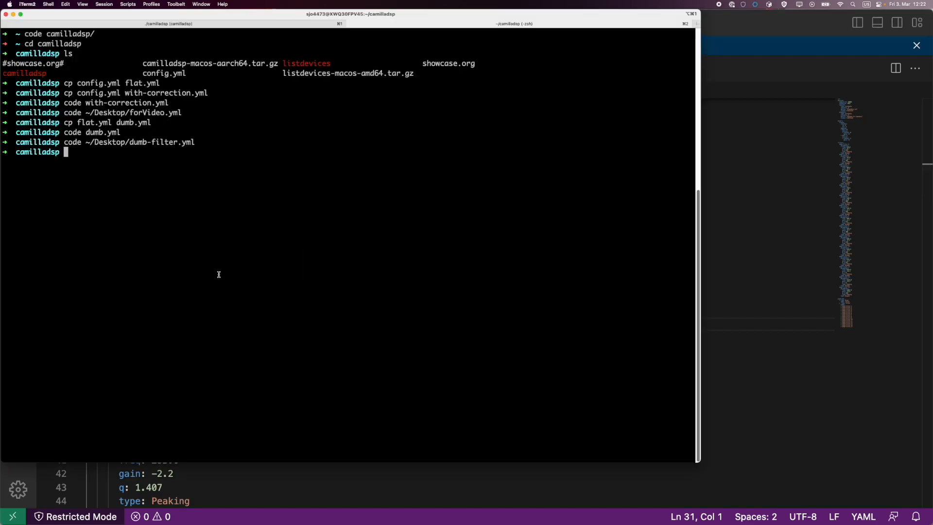
Step: Search Spotify for 'Royaltee free music', open the no-copyright playlist, and play Way To You
key(super+Tab)
key(super+Tab)
key(super+Tab)
key(super+Tab)
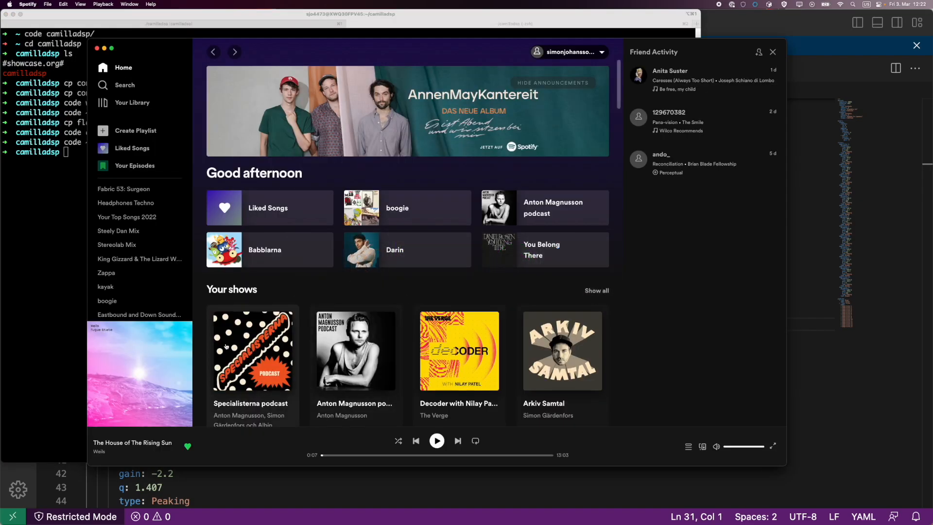
key(super+space)
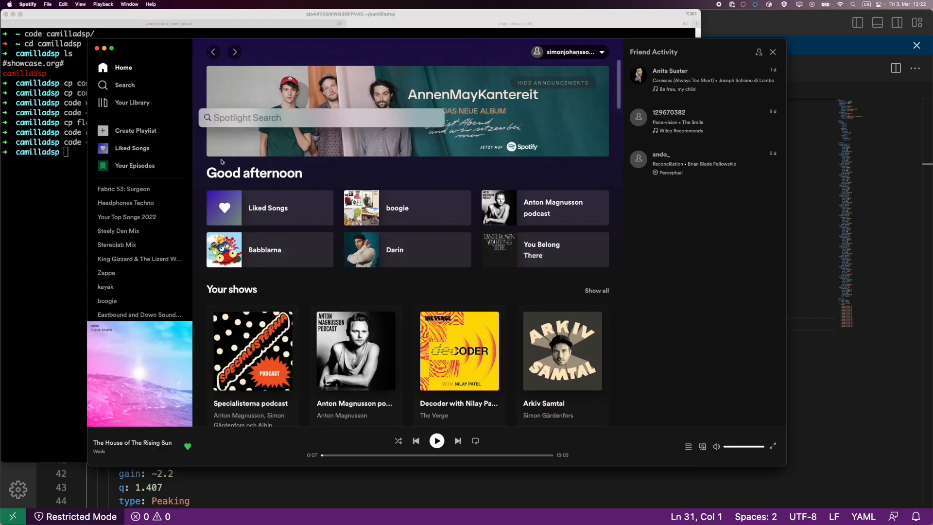
key(Escape)
key(super+l)
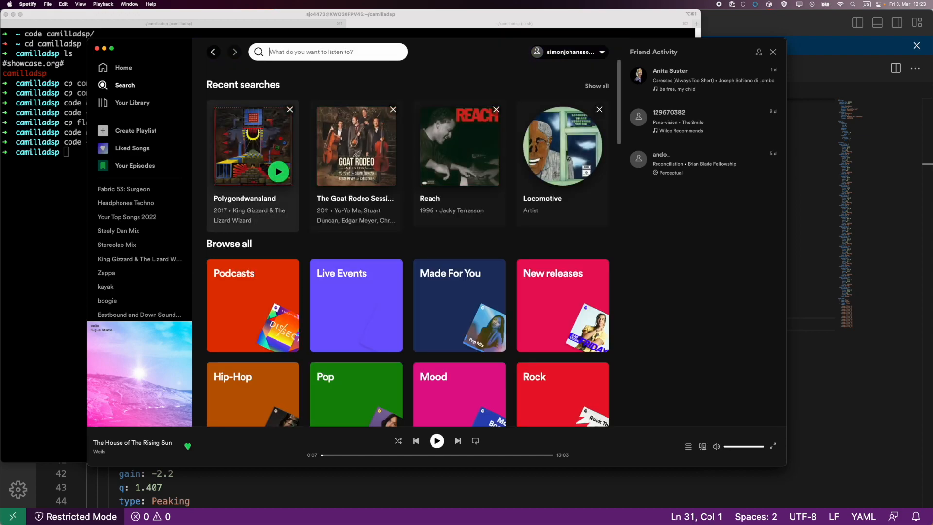
text(Royalt)
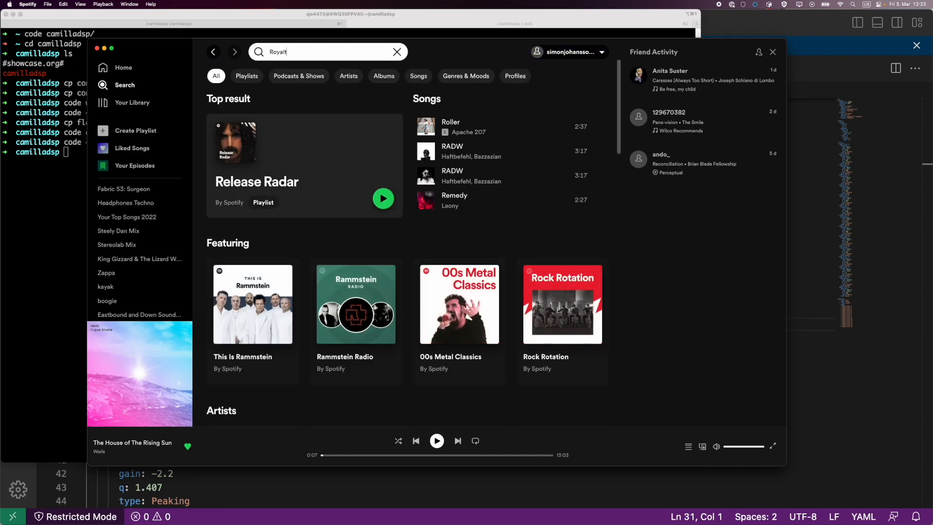
text(ee free music)
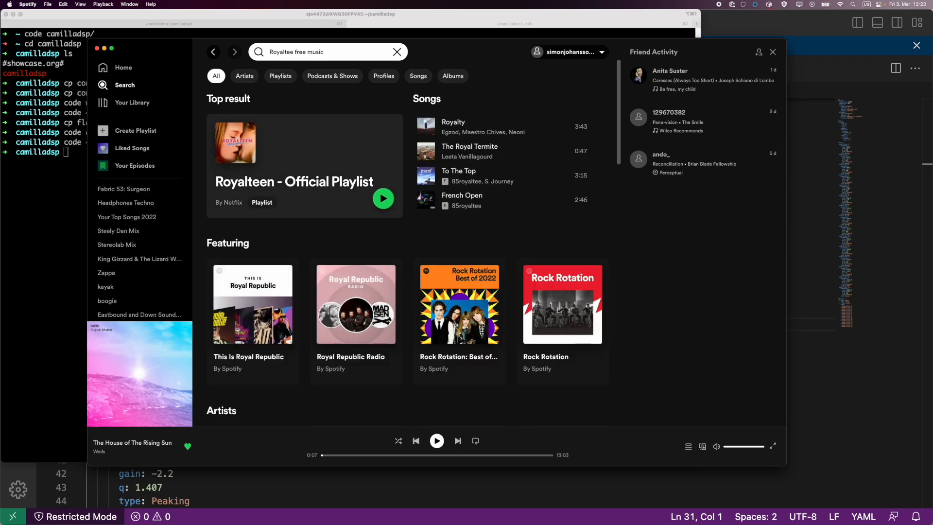
click(280, 197)
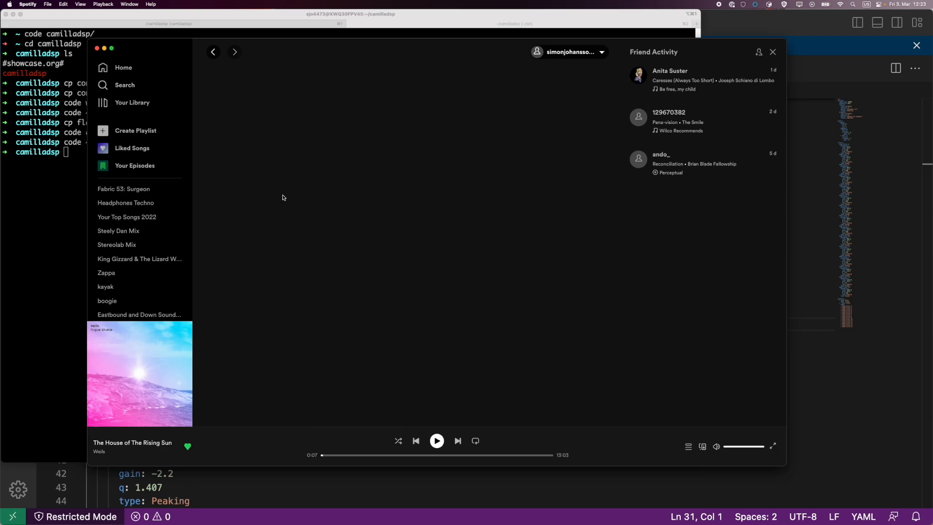
scroll(346, 283, down, 5)
double_click(341, 272)
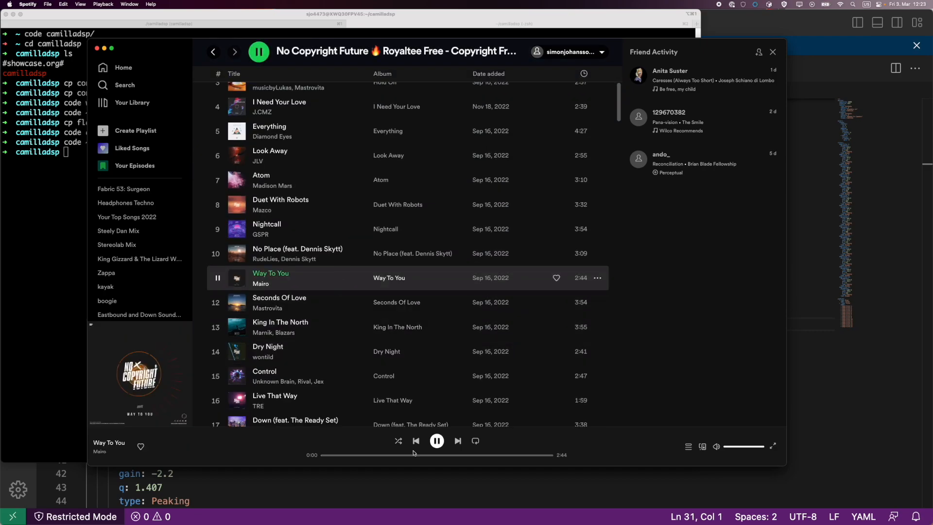
Step: Check the sound output devices and camilladsp log, then play Seconds Of Love
click(412, 455)
drag(410, 456, 500, 456)
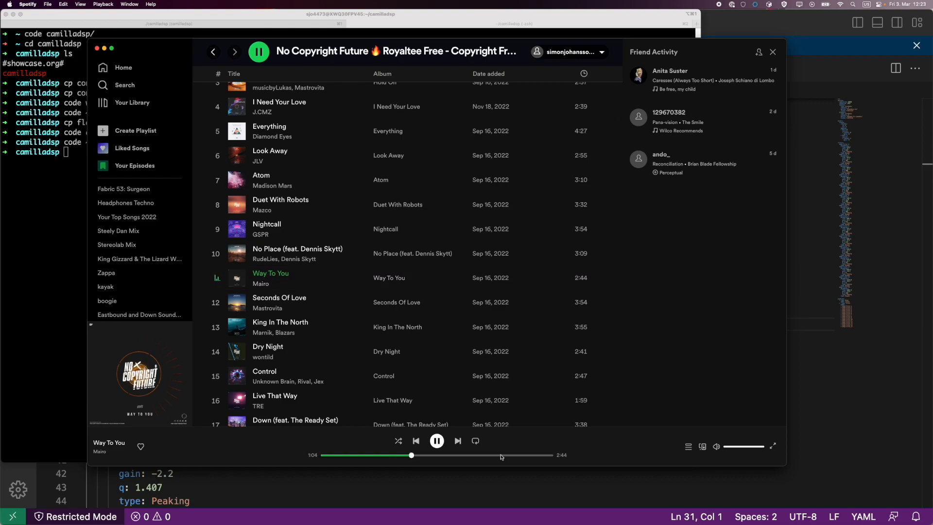
click(878, 10)
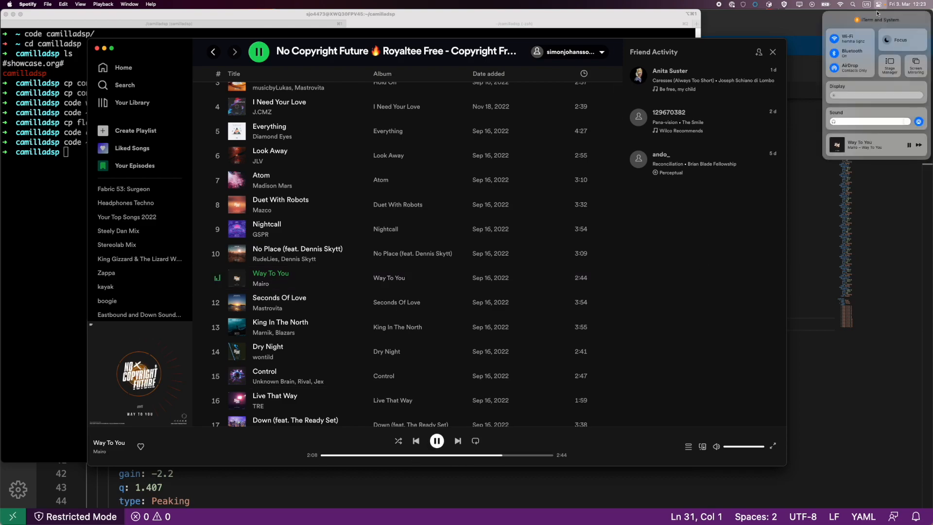
click(870, 111)
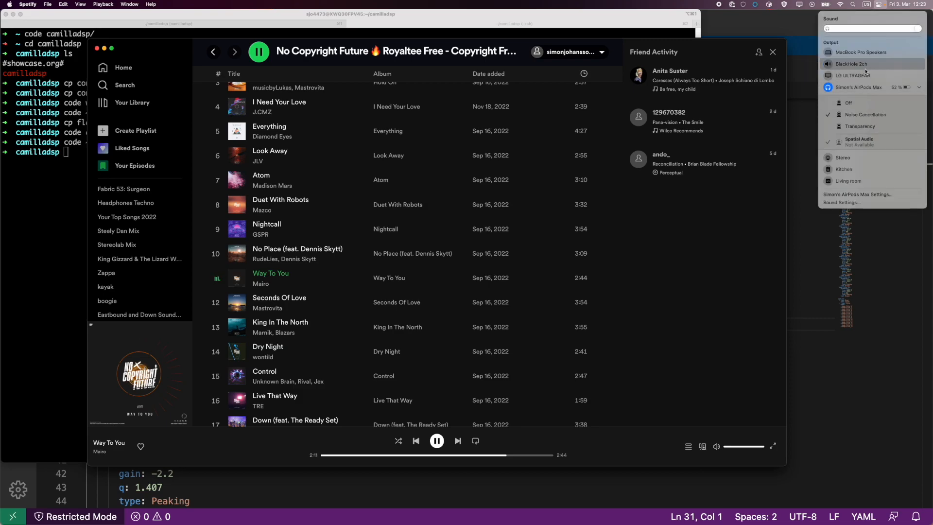
click(16, 286)
key(super+1)
key(super+Tab)
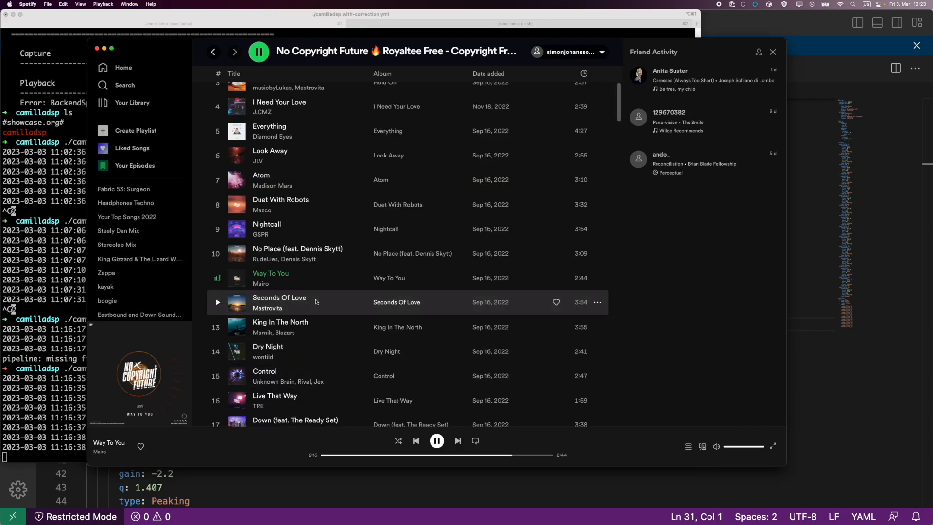
double_click(348, 302)
click(398, 455)
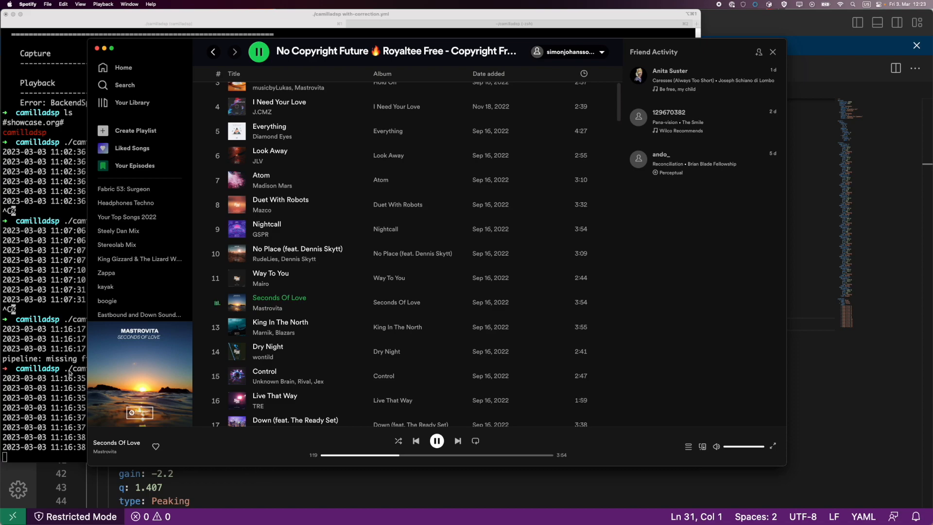
Step: Stop camilladsp and rerun it with dumb.yml instead of with-correction.yml
key(super+Tab)
key(ctrl+c)
key(Up)
key(ctrl+a)
key(alt+f)
key(alt+f)
key(alt+f)
key(alt+b)
key(ctrl+k)
text(dumb.yml)
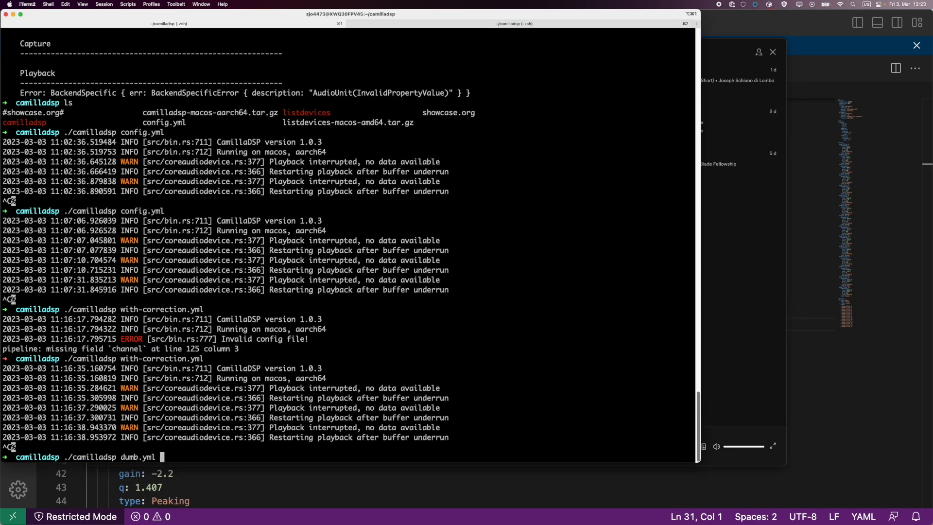
key(Return)
Step: Read the parse error at line 142, column 10, and return to dumb.yml in the editor
triple_click(324, 450)
click(370, 451)
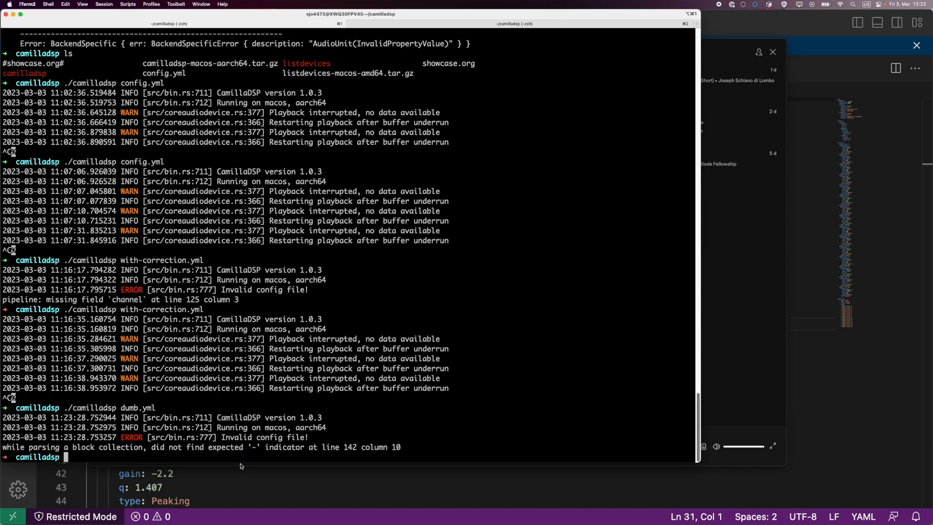
click(258, 481)
scroll(231, 437, down, 20)
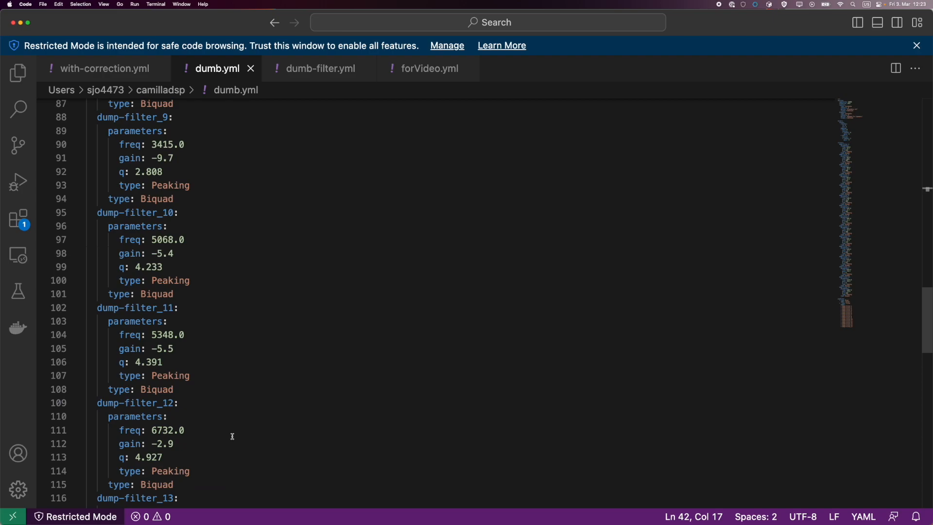
Step: Adjust the indentation of the filter names list starting at line 142
click(180, 323)
key(Home)
key(Home)
scroll(206, 390, down, 5)
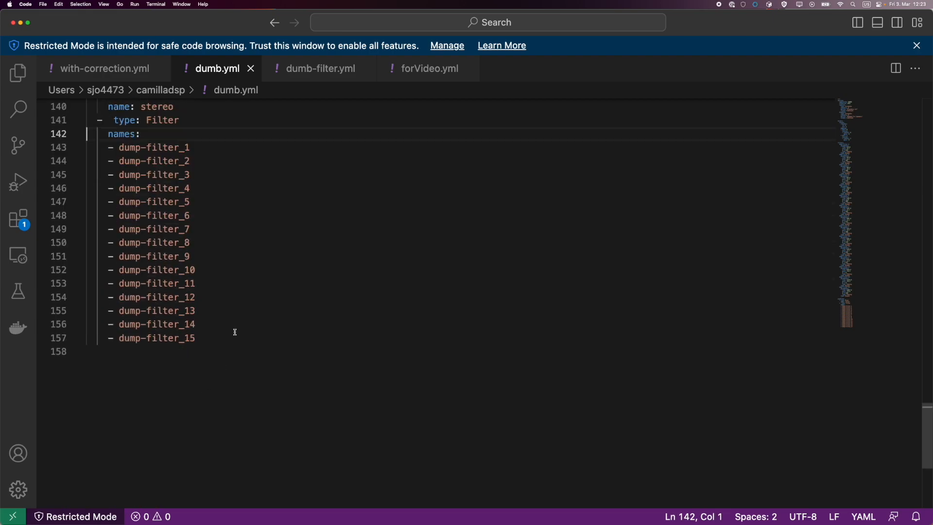
shift+click(233, 329)
shift+click(227, 342)
key(Tab)
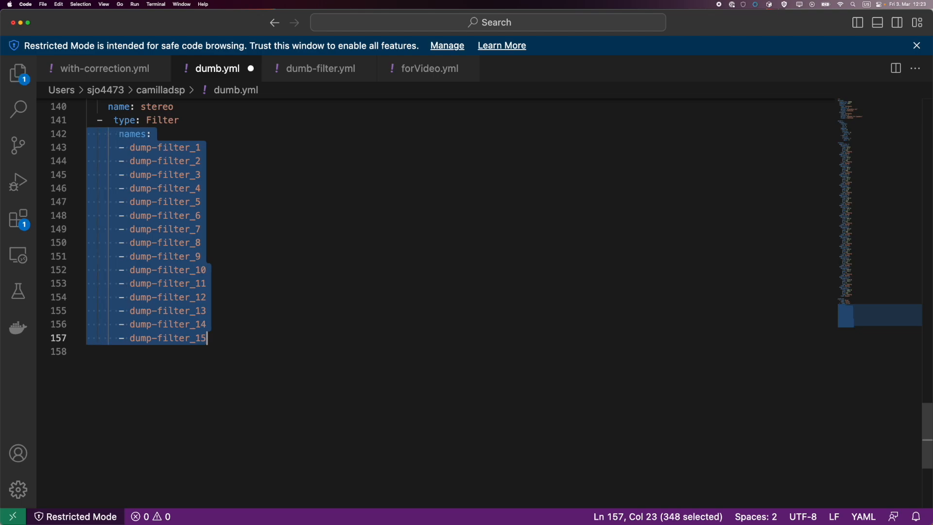
key(shift+Tab)
key(shift+Tab)
key(shift+Tab)
key(Tab)
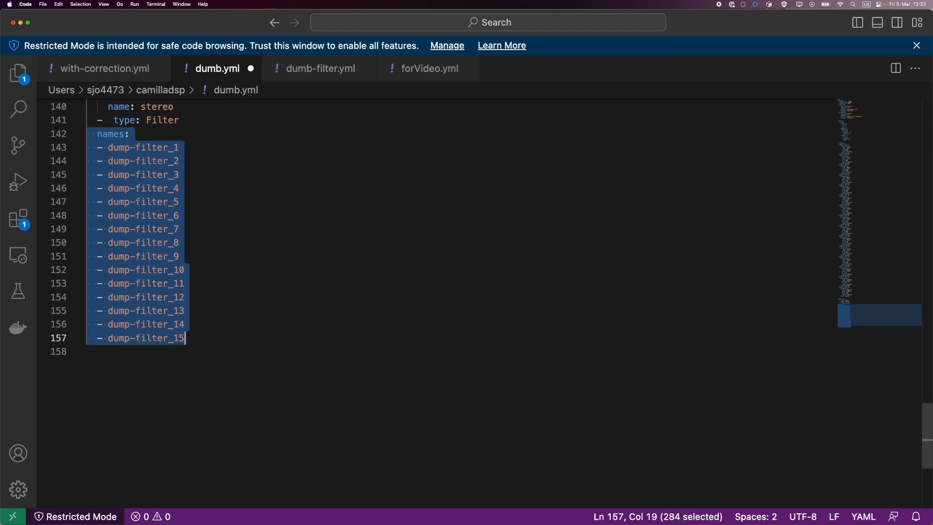
key(Tab)
scroll(136, 272, up, 8)
scroll(139, 340, down, 4)
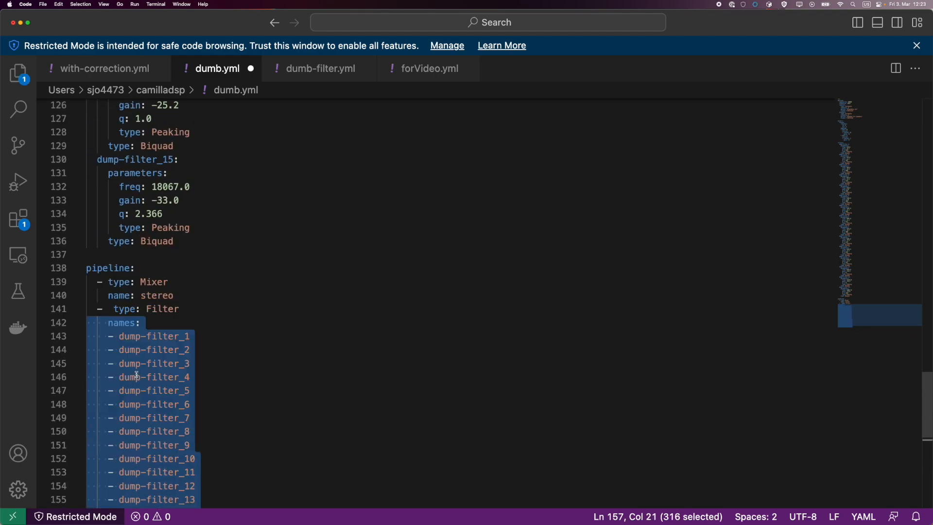
Step: Rerun camilladsp with dumb.yml to recheck the config error
click(120, 311)
drag(206, 319, 140, 311)
click(141, 311)
click(115, 308)
click(114, 308)
key(super+Tab)
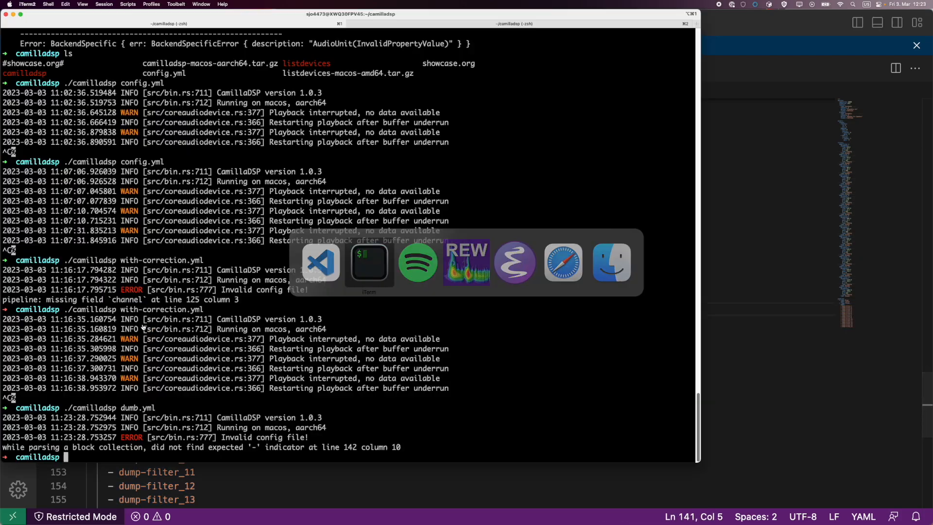
key(Up)
key(Return)
key(super+Tab)
Step: Add 'channel: 0' under the '- type: Filter' pipeline step
click(163, 324)
click(199, 309)
key(Return)
key(Tab)
text(channel: 0)
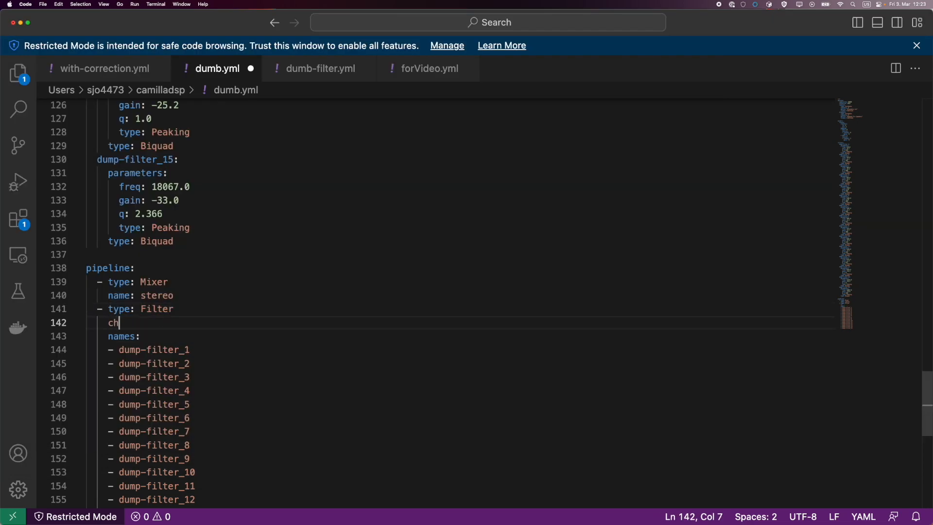
Step: Duplicate the whole channel 0 Filter step directly below it
triple_click(177, 304)
scroll(169, 304, down, 5)
shift+click(247, 192)
key(super+c)
click(246, 188)
key(super+v)
Step: Change the copied step's channel to 1 and save dumb.yml
scroll(247, 187, up, 5)
scroll(247, 190, up, 3)
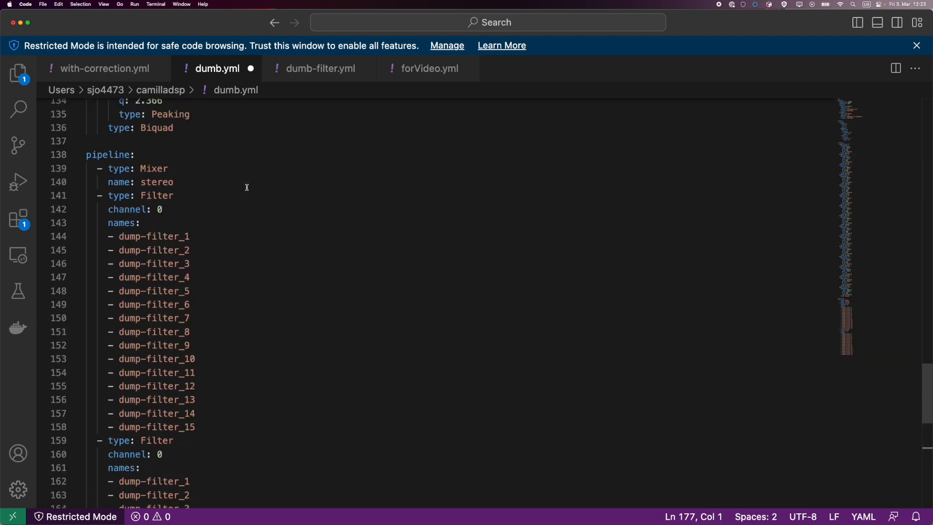
scroll(146, 292, down, 2)
click(183, 416)
key(BackSpace)
text(1)
key(super+s)
key(super+Tab)
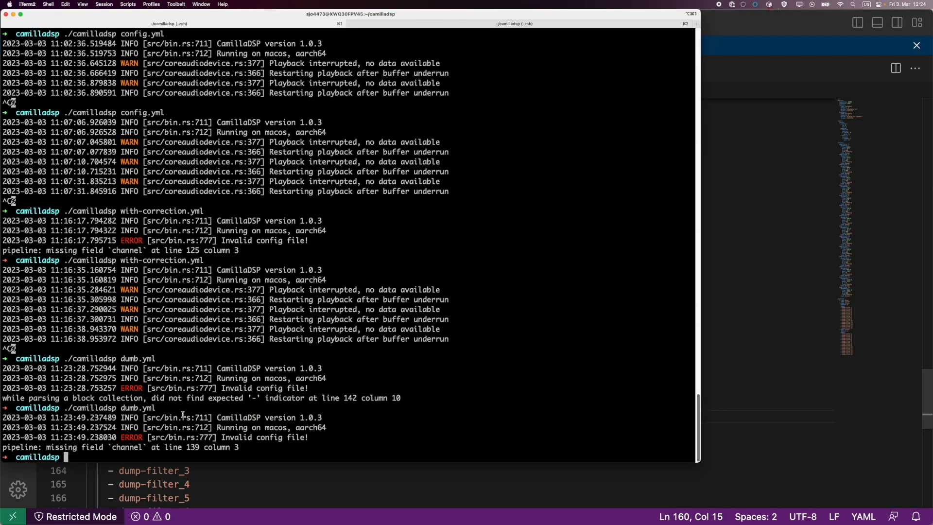
Step: Run camilladsp with dumb.yml, then with-correction.yml, then dumb.yml again, stopping each run
key(Up)
key(Return)
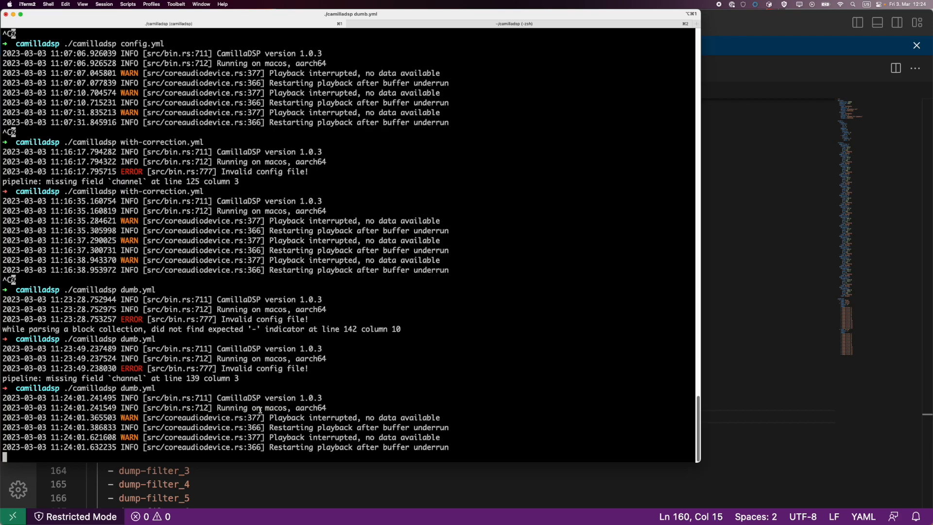
key(ctrl+c)
key(Up)
key(Up)
key(Up)
key(Up)
key(Up)
key(Return)
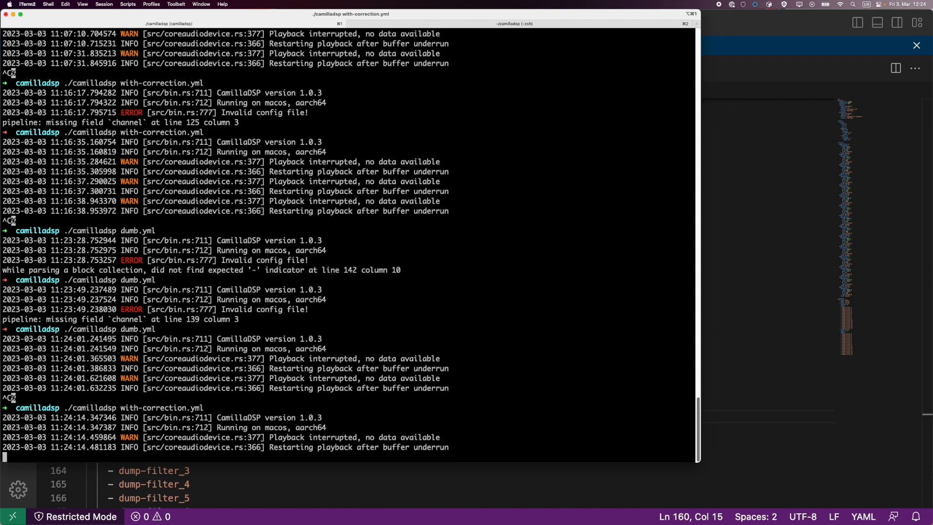
key(ctrl+c)
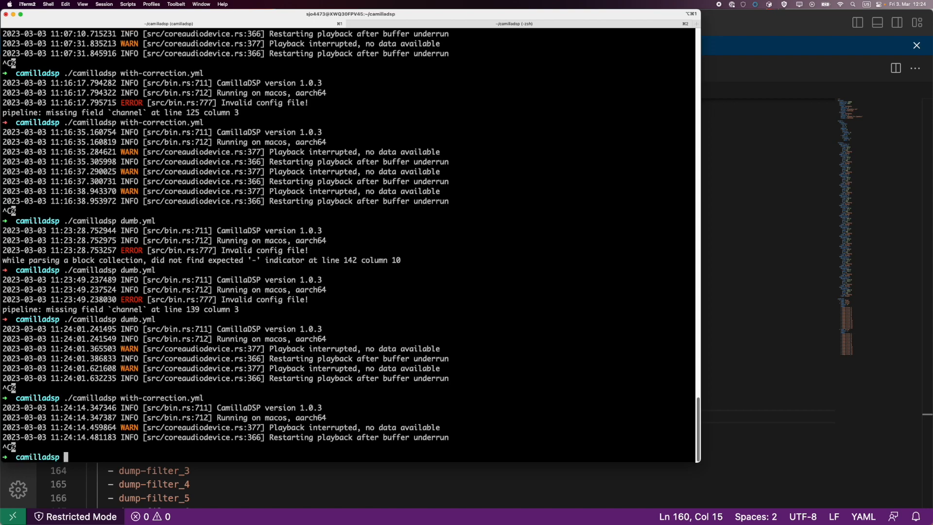
key(Up)
key(Up)
key(Return)
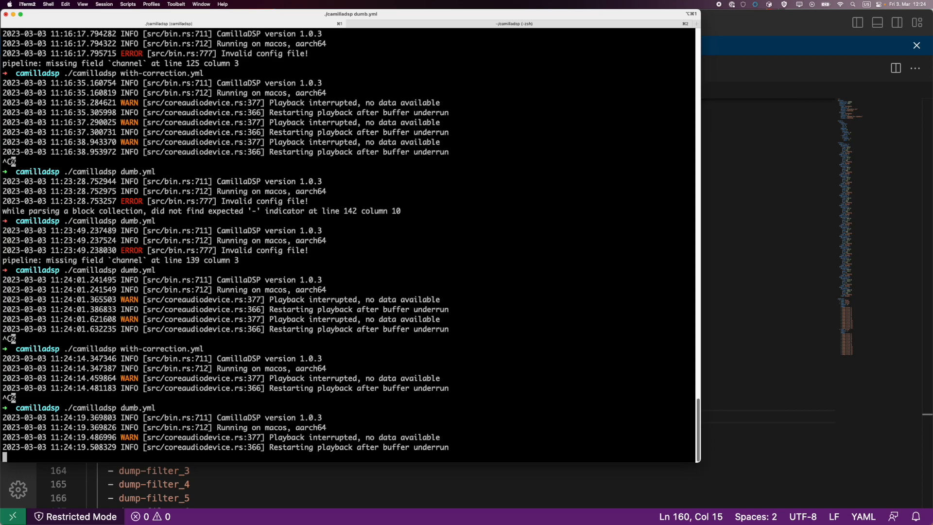
key(ctrl+c)
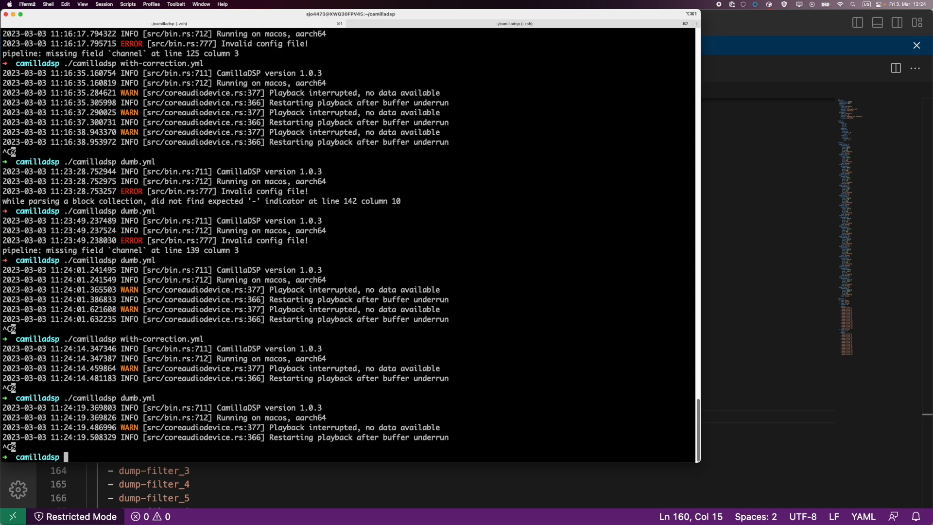
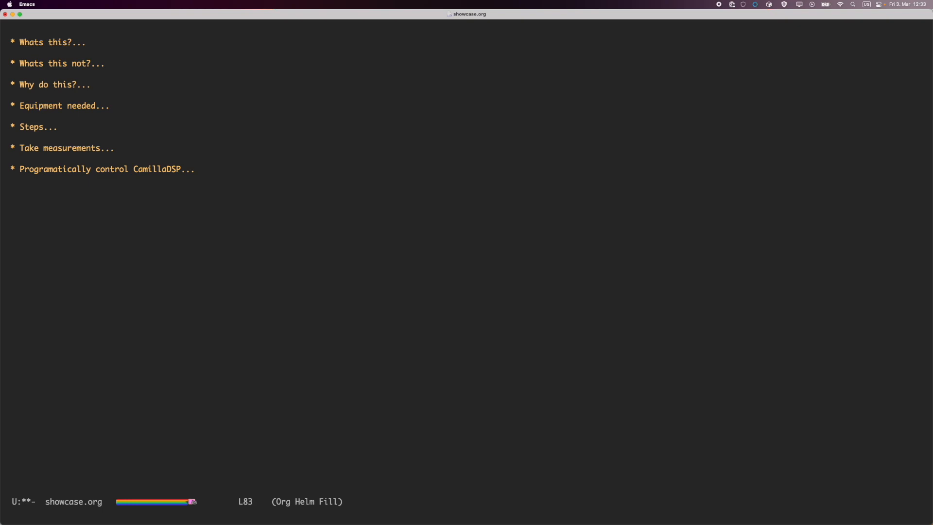
Step: Install websocket_client with the pip command from the Programatically control CamillaDSP notes
key(Tab)
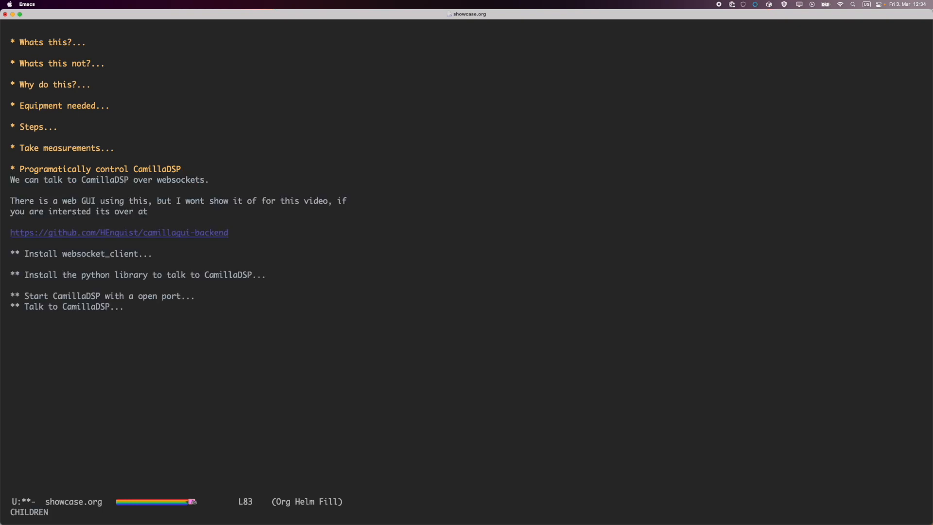
key(Down)
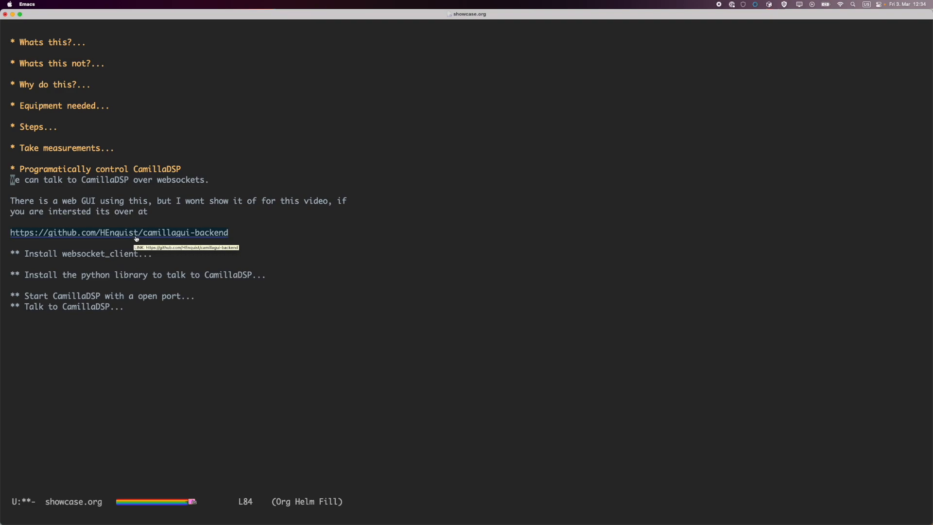
key(Down)
key(Down)
key(Down)
key(Down)
key(Down)
key(Down)
key(Down)
key(Tab)
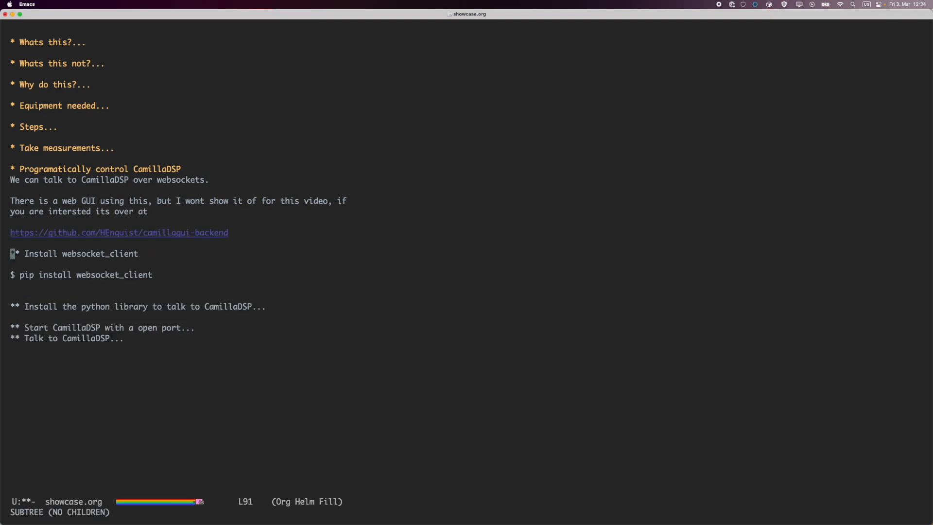
key(Down)
key(Down)
key(Right)
key(Right)
key(ctrl+e)
key(super+Tab)
text(pip install websocket_client)
key(Return)
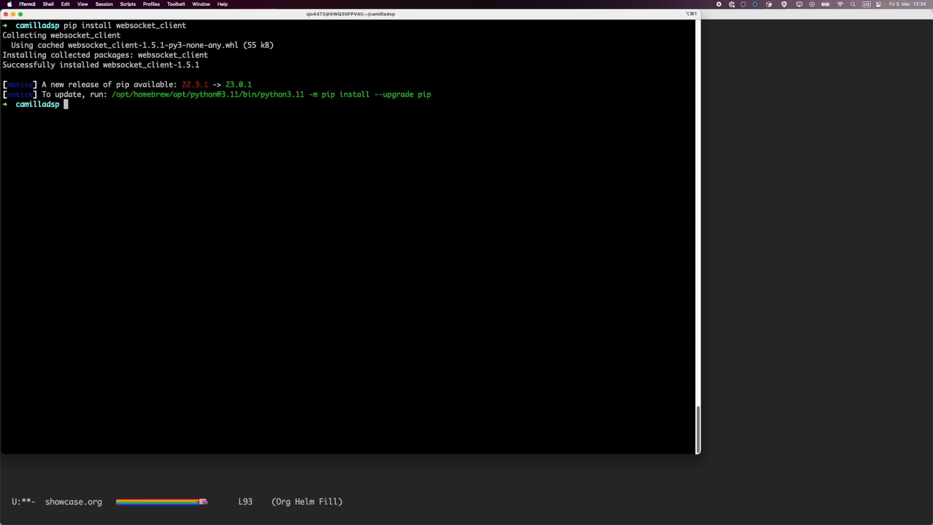
Step: Unfold the Install the python library heading and copy its git clone command
key(super+Tab)
key(ctrl+n)
key(ctrl+n)
key(ctrl+n)
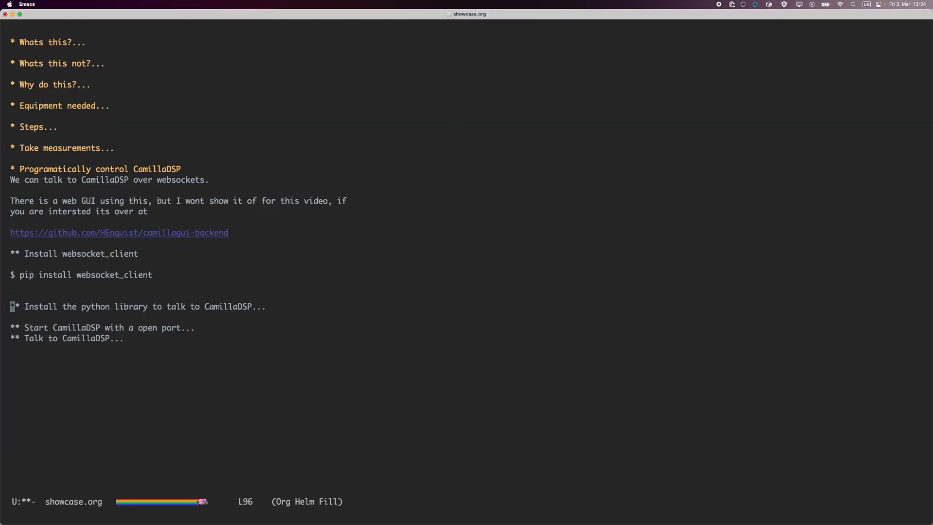
key(Tab)
key(ctrl+n)
key(ctrl+f)
key(ctrl+f)
key(ctrl+space)
key(ctrl+e)
key(alt+w)
key(super+c)
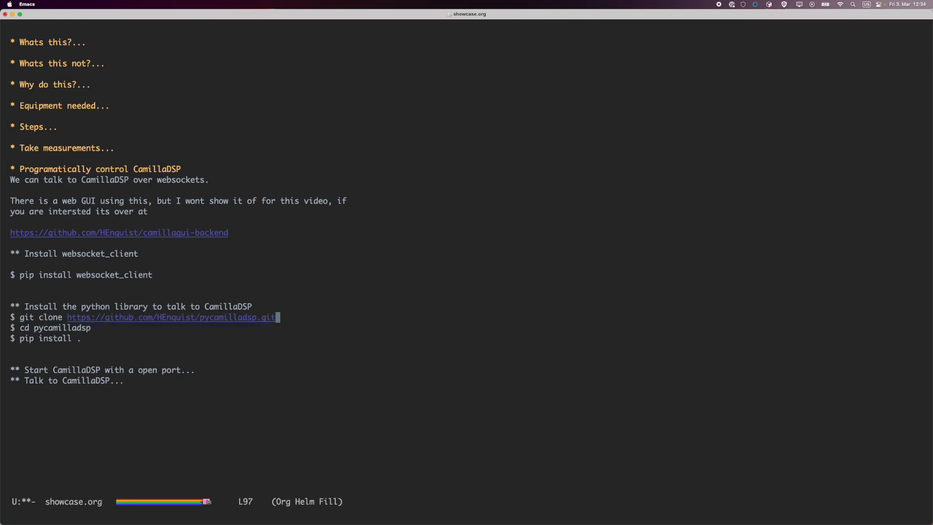
Step: Clone the pycamilladsp repository and cd into the pycamilladsp folder
key(super+Tab)
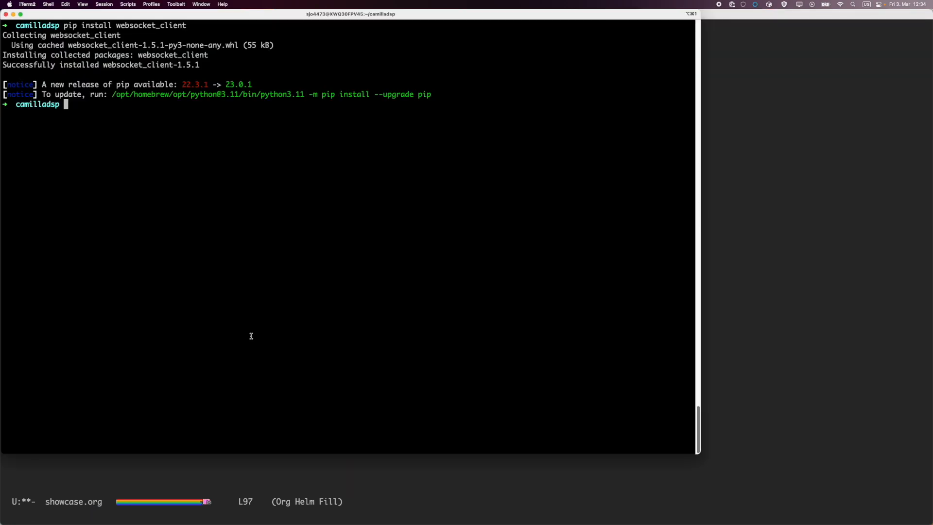
key(super+v)
key(Return)
text(cd py)
key(Tab)
key(Return)
Step: Install the cloned library with pip install
key(super+Tab)
key(ctrl+n)
key(ctrl+n)
key(ctrl+b)
key(ctrl+b)
key(ctrl+b)
key(ctrl+b)
key(ctrl+b)
key(ctrl+b)
key(ctrl+b)
key(ctrl+b)
key(ctrl+b)
key(ctrl+b)
key(ctrl+b)
key(ctrl+b)
key(ctrl+b)
key(ctrl+space)
key(ctrl+e)
key(alt+w)
key(super+Tab)
text(pip install .)
key(Return)
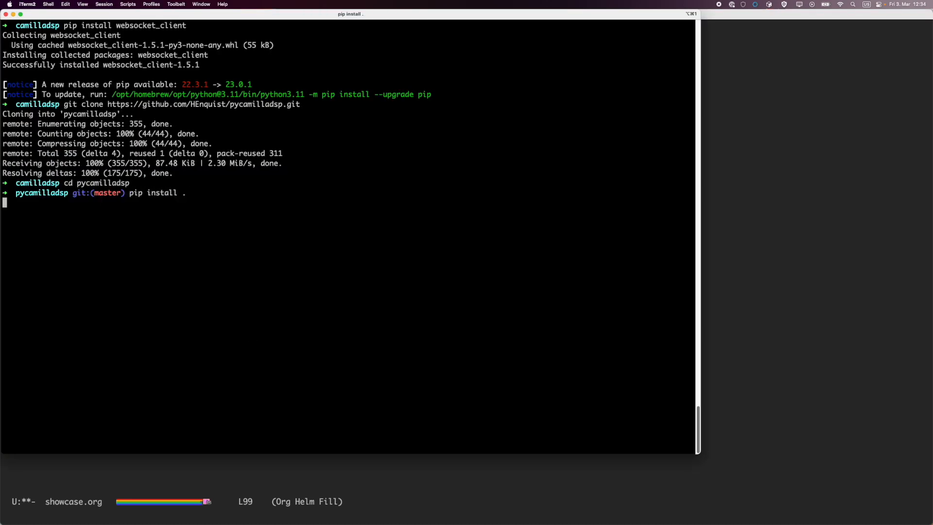
Step: Run pip freeze and confirm camilladsp and websocket-client are listed
text(ip freeze)
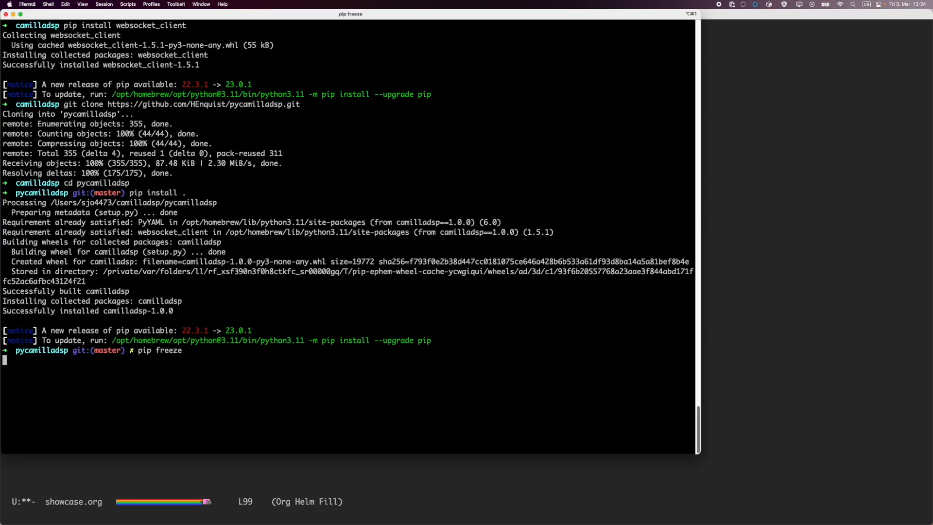
key(Return)
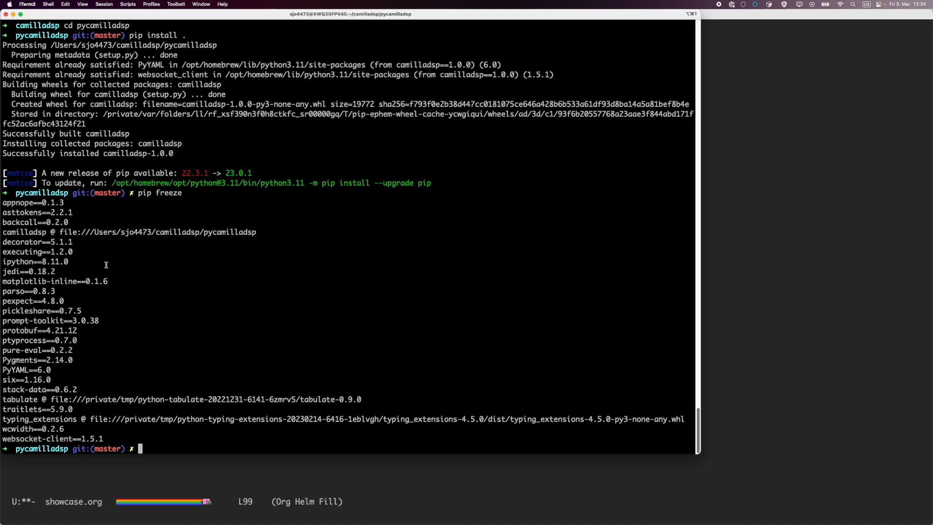
double_click(33, 231)
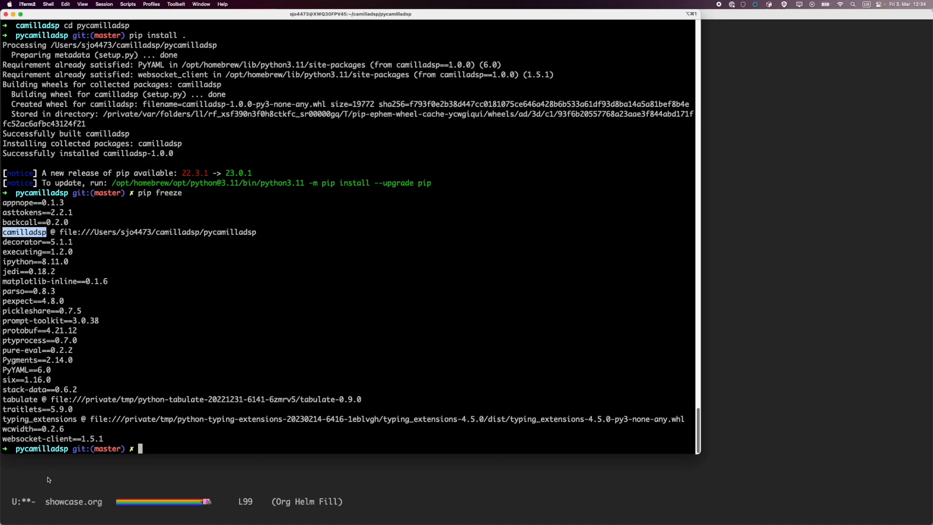
double_click(54, 438)
Step: Unfold the Start CamillaDSP heading and copy the ./camilladsp flat.yml -a 127.0.0.1 -p 1234 command
key(super+Tab)
key(Down)
key(Down)
key(Down)
key(Tab)
key(Down)
key(Down)
key(Down)
key(Up)
key(Up)
key(Right)
key(Right)
key(ctrl+space)
key(ctrl+e)
key(super+c)
key(alt+w)
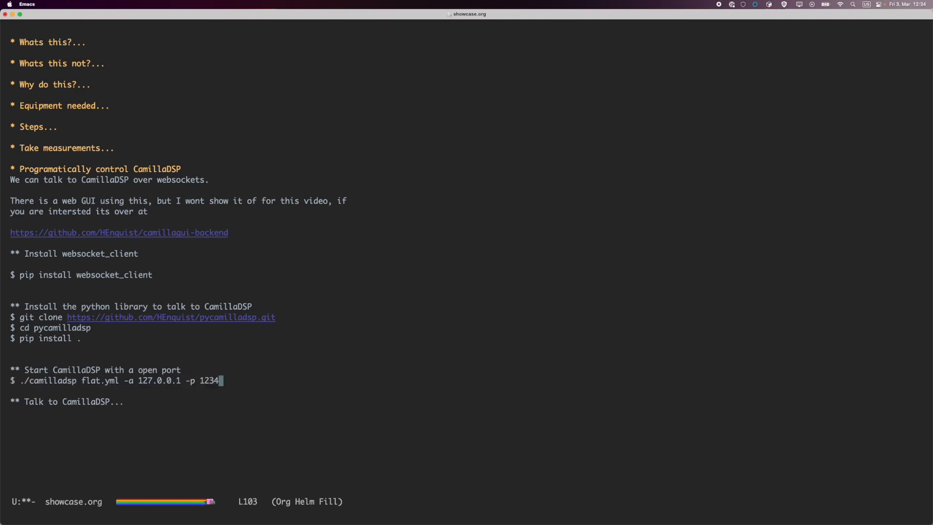
Step: Go up to the parent camilladsp folder with cd ../
key(super+Tab)
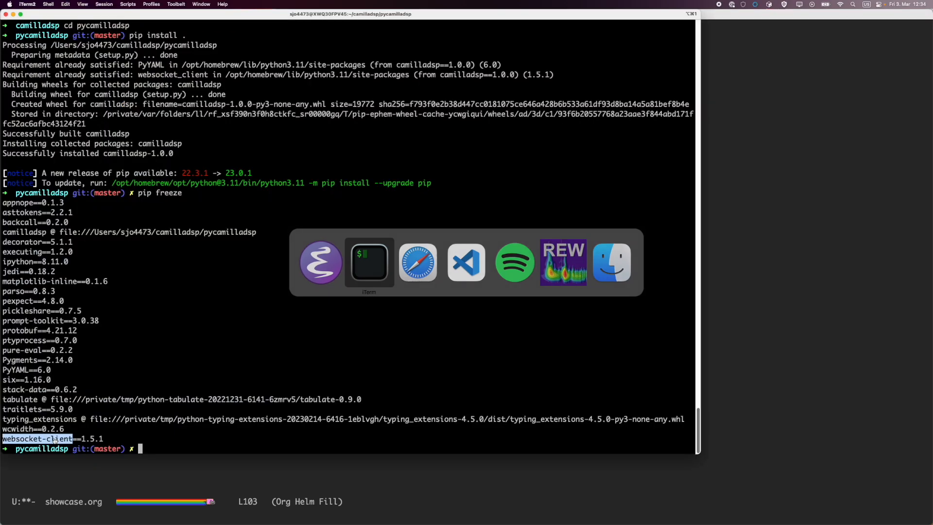
key(super+v)
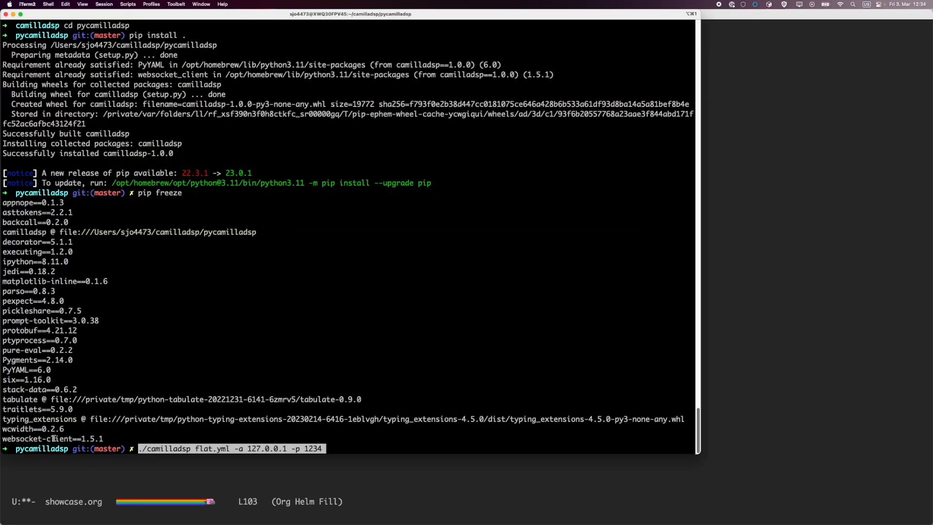
key(ctrl+u)
text(cd ../)
key(Return)
Step: Run camilladsp with flat.yml on address 127.0.0.1, port 1234
key(super+v)
key(ctrl+a)
double_click(188, 449)
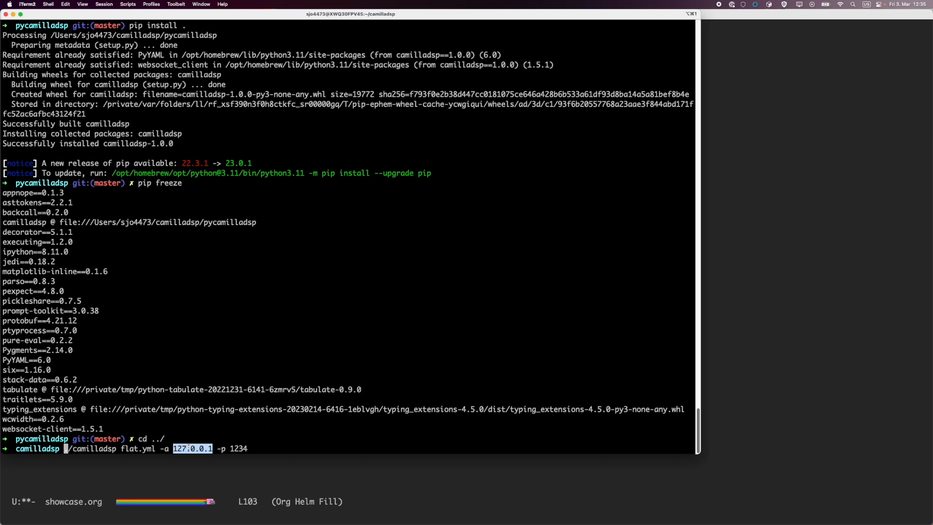
click(192, 448)
double_click(193, 448)
click(192, 448)
key(ctrl+e)
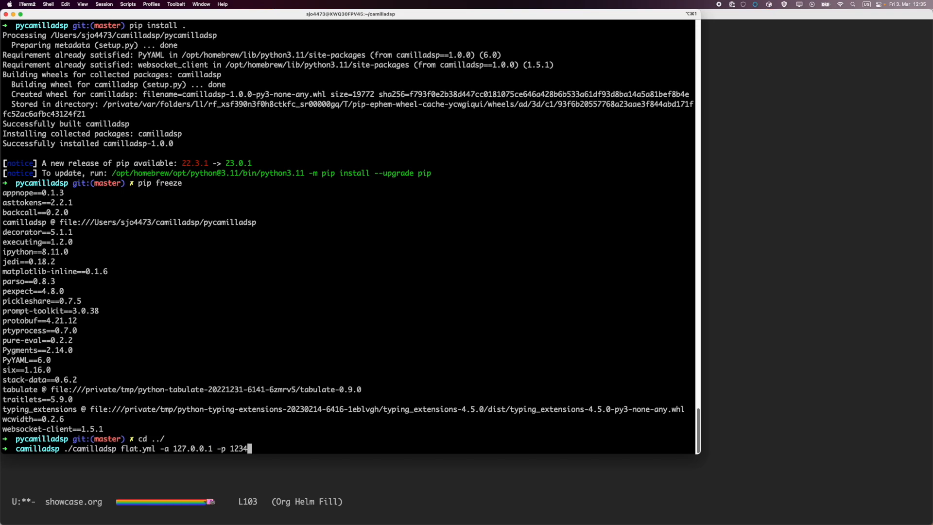
key(Return)
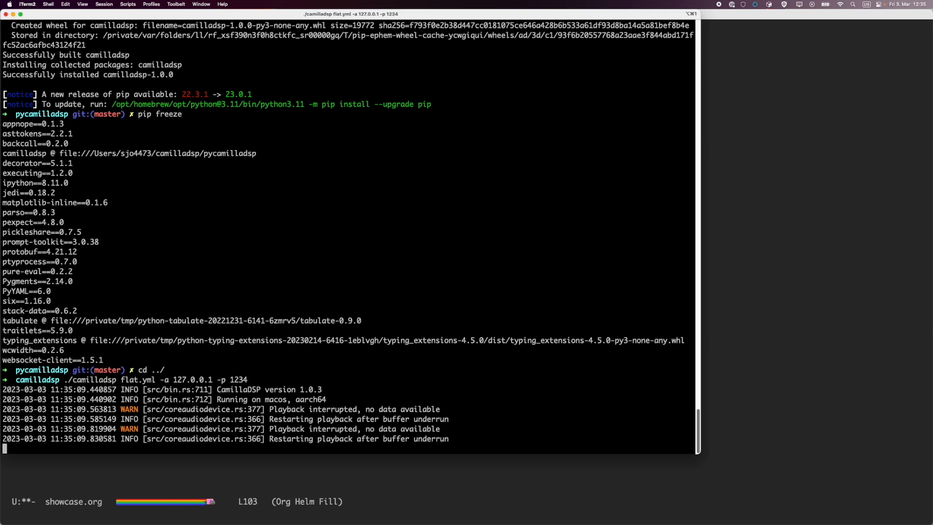
Step: Check playback in Spotify, then open a new iTerm2 tab
key(super+Tab)
key(super+Tab)
key(super+Tab)
key(super+Tab)
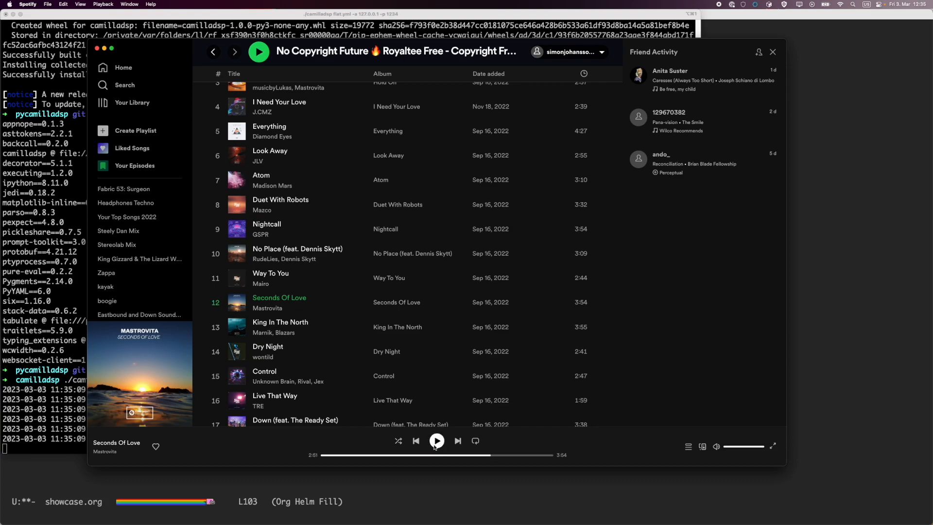
key(super+Tab)
key(super+t)
Step: Launch IPython and import CamillaConnection using the line from the Talk to CamillaDSP notes
text(ipython)
key(Return)
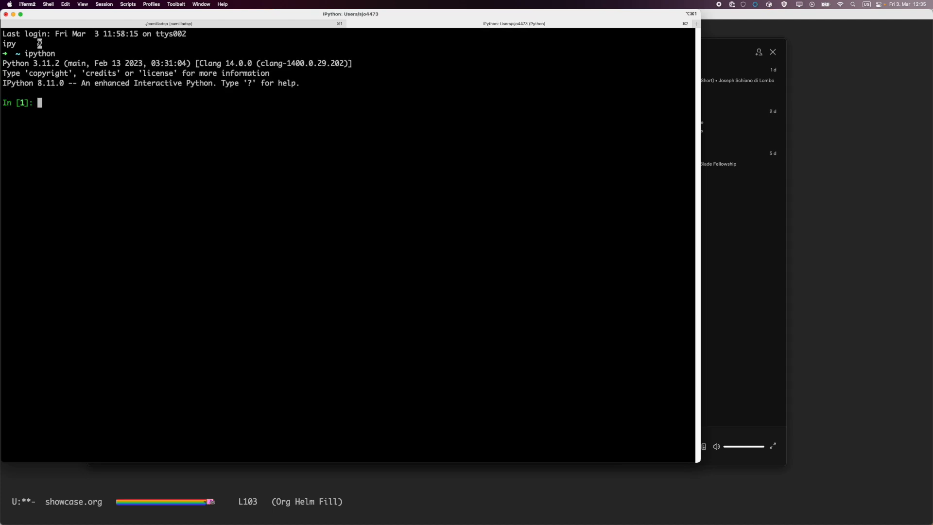
key(super+Tab)
key(super+Tab)
key(super+Tab)
key(super+Tab)
key(super+Tab)
key(super+Tab)
key(super+Tab)
key(Down)
key(Tab)
key(Up)
key(Down)
key(Down)
key(Down)
key(Down)
key(ctrl+space)
key(ctrl+e)
key(super+c)
key(alt+w)
Step: Create a CamillaConnection to 127.0.0.1 port 1234 in IPython
key(super+Tab)
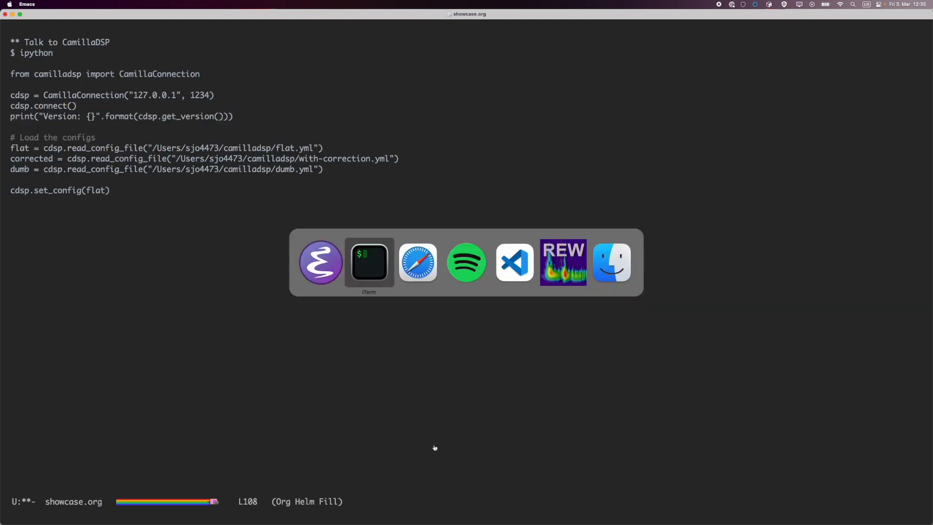
key(super+v)
key(Return)
key(super+Tab)
key(Down)
key(Down)
key(ctrl+a)
key(ctrl+space)
key(ctrl+e)
key(super+c)
key(alt+w)
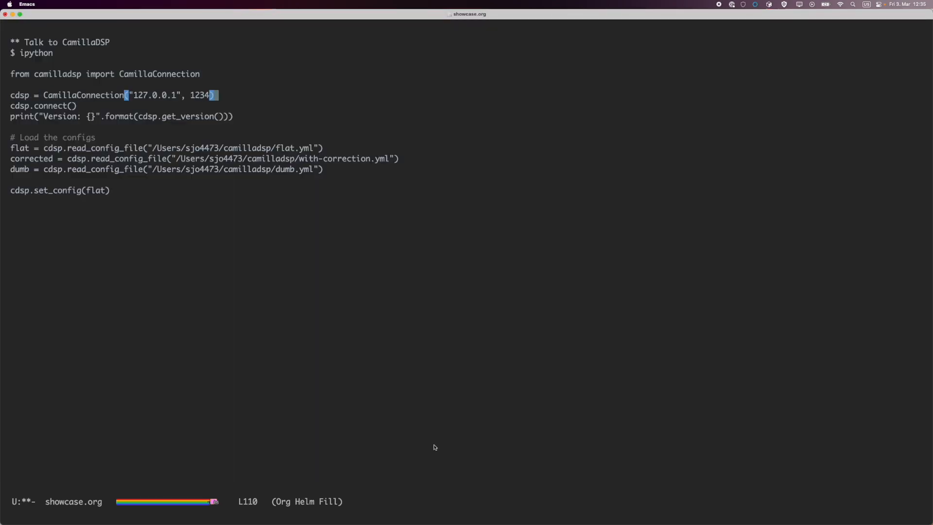
key(super+Tab)
key(super+v)
key(Return)
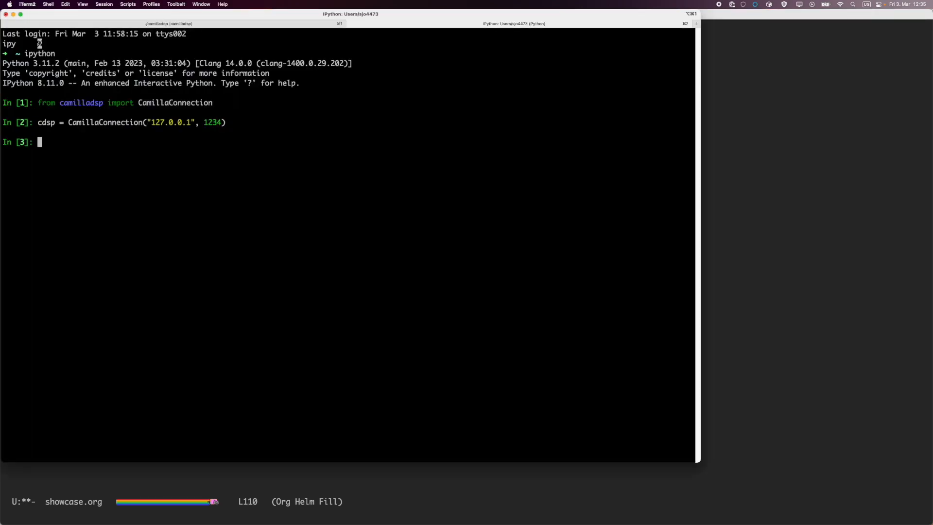
Step: Call cdsp.connect() to connect to the running CamillaDSP
key(super+Tab)
key(Down)
key(ctrl+a)
key(ctrl+space)
key(ctrl+e)
key(alt+w)
key(super+Tab)
text(cdsp.connect())
key(Return)
key(Up)
key(Down)
Step: Print the CamillaDSP version, showing ('1', '0', '3'), then return to the log tab
key(super+Tab)
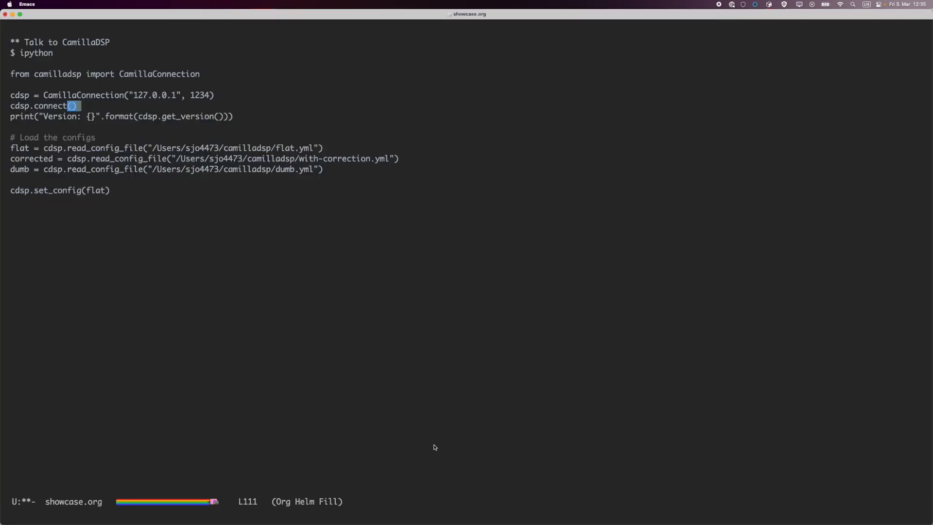
key(Down)
key(ctrl+a)
key(ctrl+space)
key(ctrl+e)
key(alt+w)
key(super+Tab)
text(print("Version: {}".format(cdsp.get_version())))
key(Return)
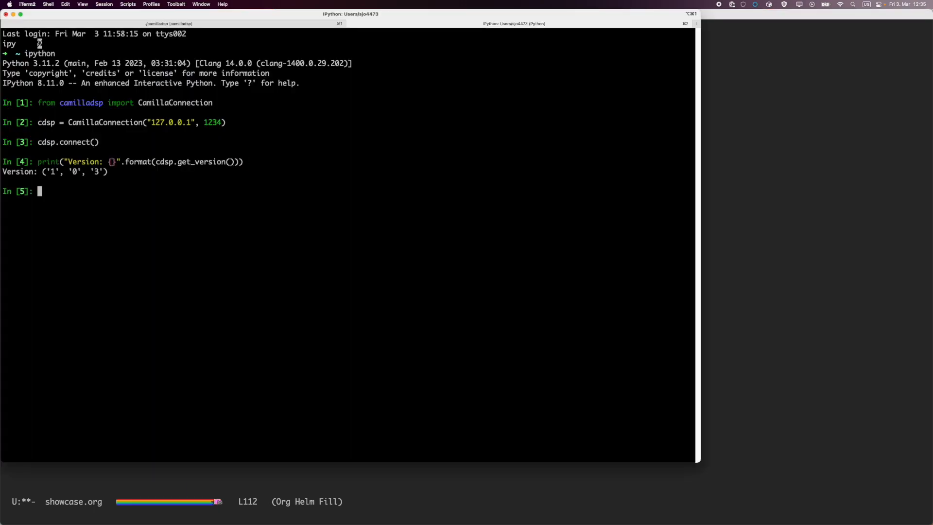
key(super+1)
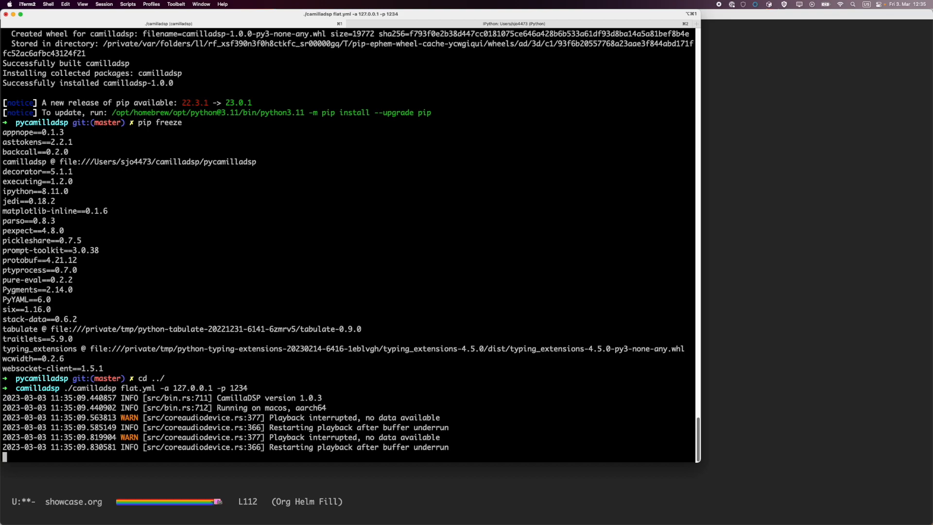
Step: Load the flat config into IPython with its read_config_file line from the notes
key(super+2)
key(super+Tab)
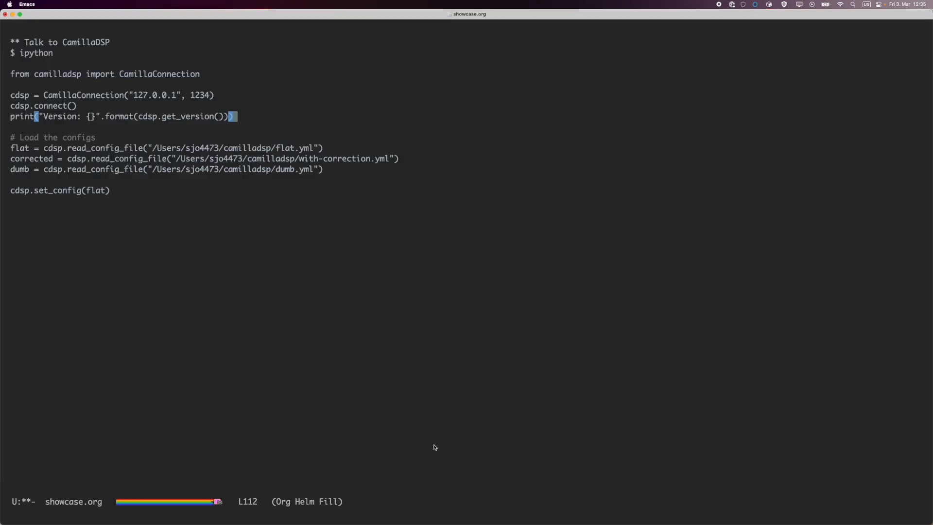
key(Down)
key(Down)
Step: Load the corrected config into IPython with its read_config_file line
key(Down)
key(ctrl+a)
key(ctrl+space)
key(ctrl+e)
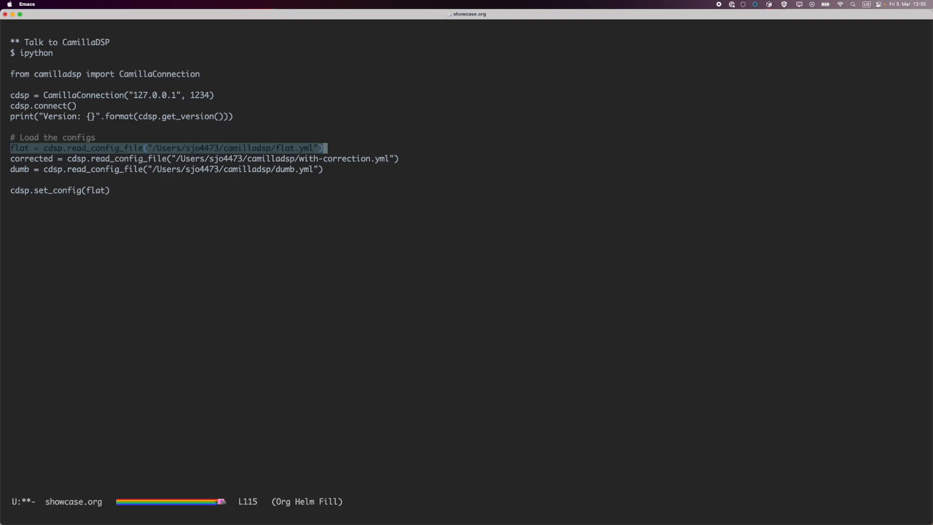
key(alt+w)
key(super+Tab)
text(flat = cdsp.read_config_file("/Users/sjo4473/camilladsp/flat.yml"))
key(Return)
key(super+Tab)
key(Down)
key(ctrl+a)
key(ctrl+space)
key(ctrl+e)
key(alt+w)
key(super+Tab)
text(corrected = cdsp.read_config_file("/Users/sjo4473/camilladsp/with-correction.yml"))
key(Return)
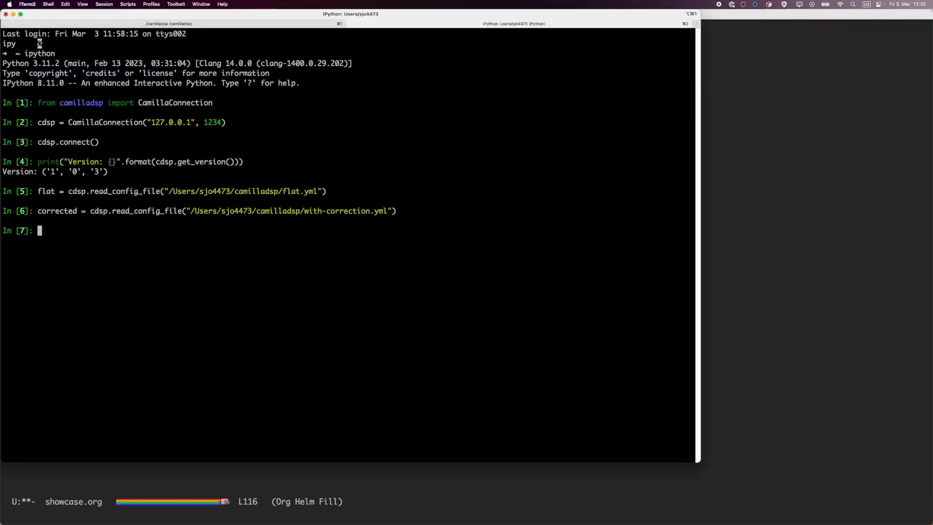
Step: Load the dumb config into IPython with its read_config_file line
key(super+Tab)
key(Down)
key(ctrl+a)
key(ctrl+space)
key(ctrl+e)
key(super+c)
key(alt+w)
key(super+Tab)
key(super+v)
key(Return)
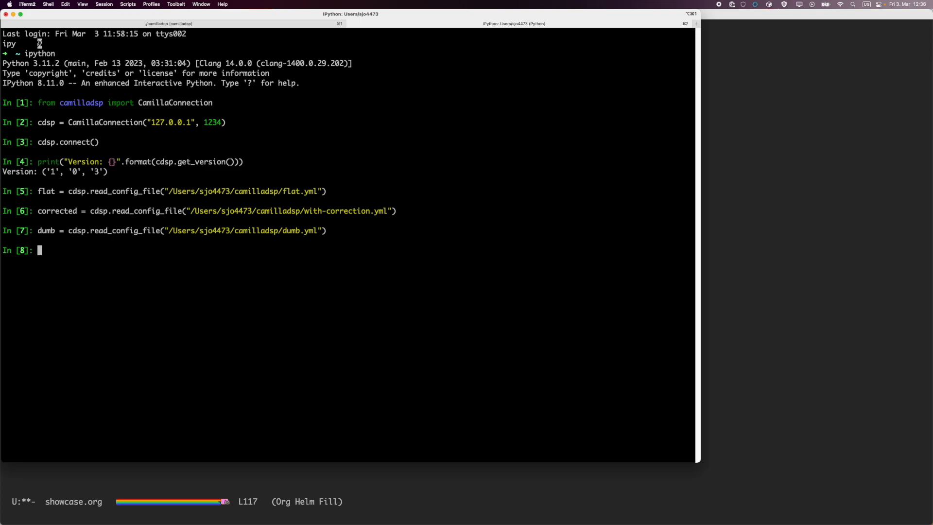
Step: Apply the flat config to CamillaDSP with set_config(flat)
key(super+Tab)
key(Down)
key(Down)
key(ctrl+space)
key(ctrl+e)
key(alt+w)
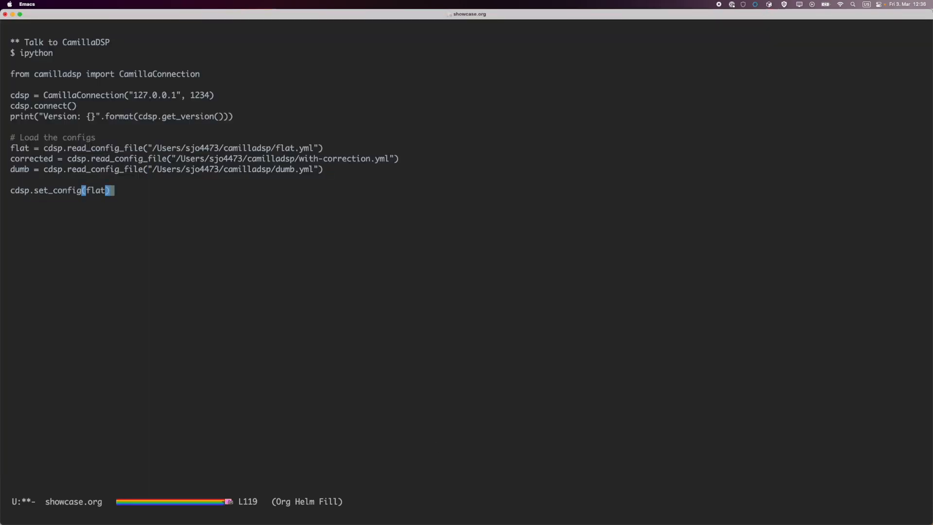
key(super+Tab)
text(cdsp.set_config(flat))
key(Return)
Step: Confirm flat.yml is loaded in the CamillaDSP log tab
key(super+Tab)
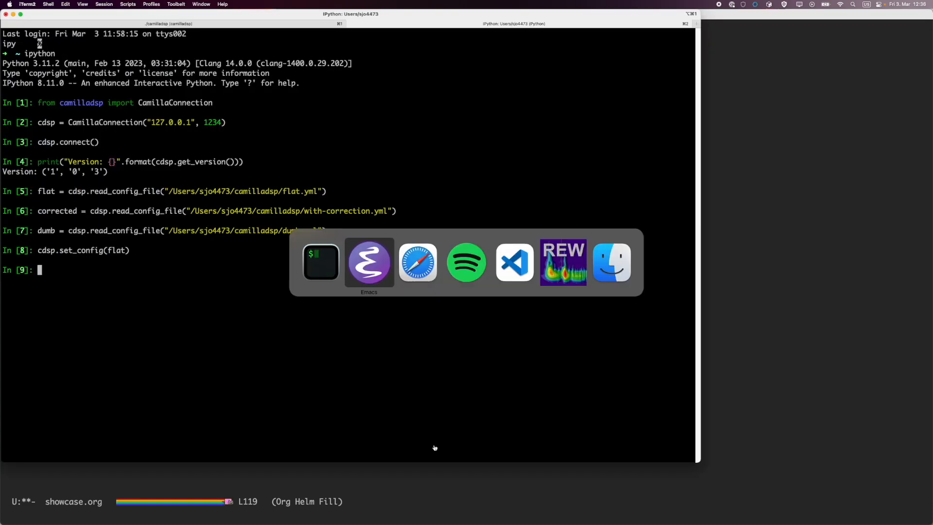
key(Escape)
key(super+1)
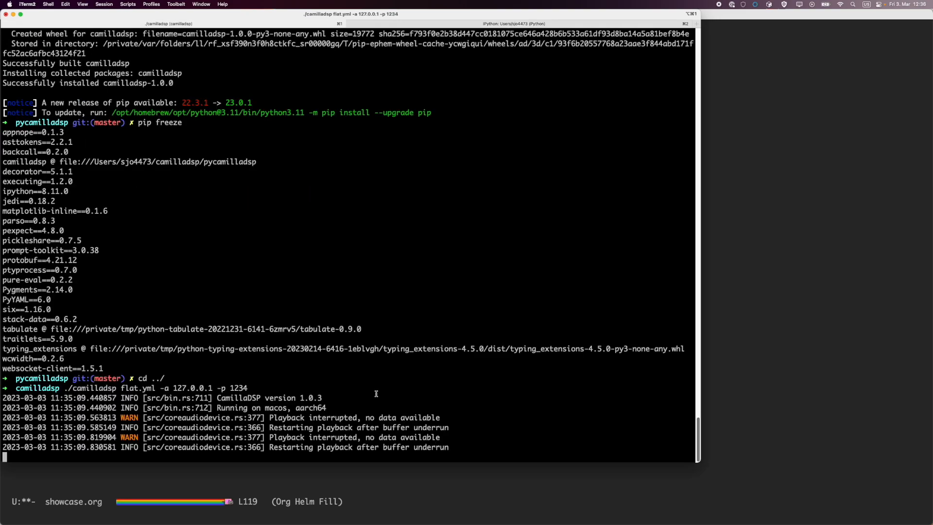
double_click(131, 388)
key(super+Tab)
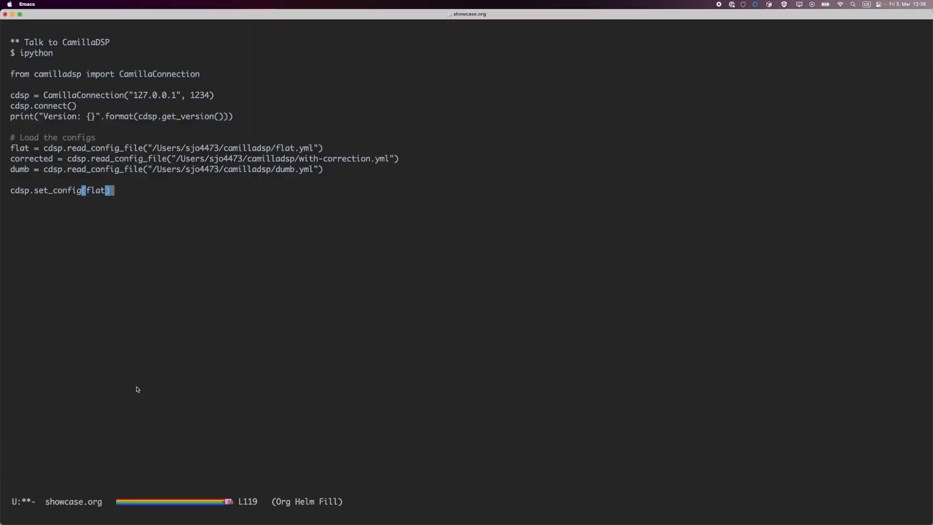
key(super+Tab)
key(super+Tab)
key(super+Tab)
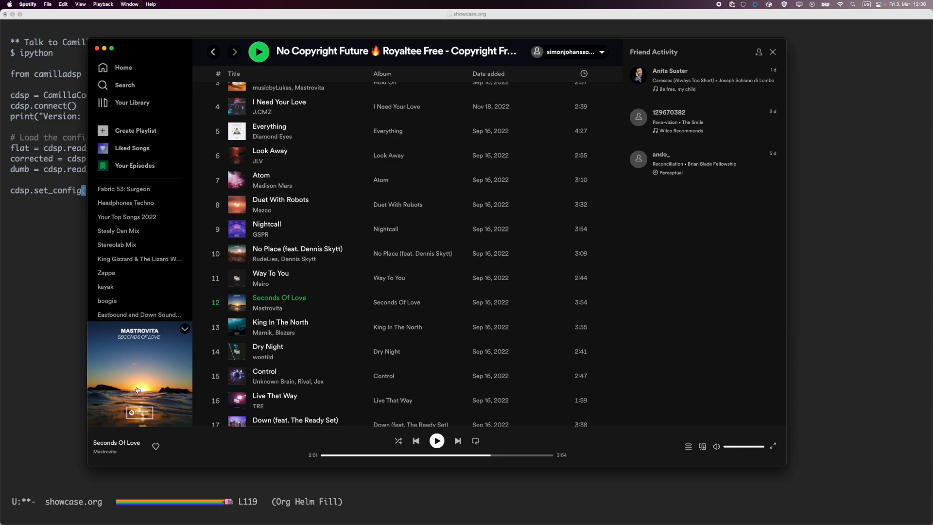
Step: Resume Mastrovita's Seconds Of Love in Spotify
key(space)
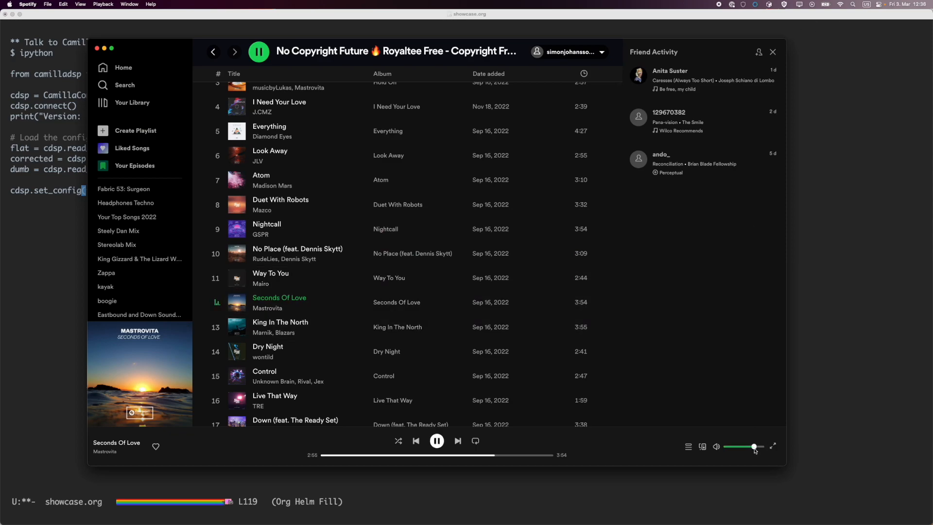
key(super+Tab)
key(super+Tab)
key(Tab)
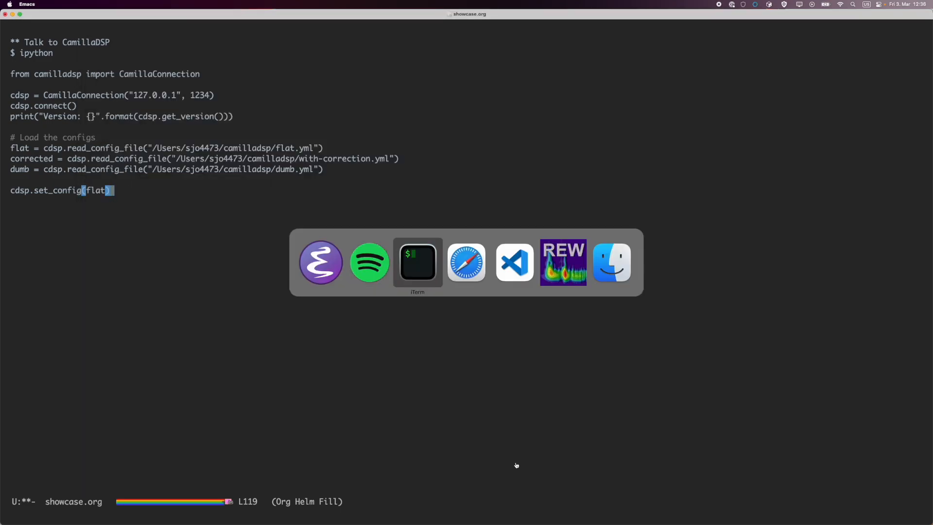
Step: Apply the corrected config to CamillaDSP by editing the set_config command
key(super+2)
key(Up)
key(Left)
key(Left)
key(Left)
key(Left)
key(Left)
key(Delete)
key(Delete)
key(Delete)
key(Delete)
text(corrected)
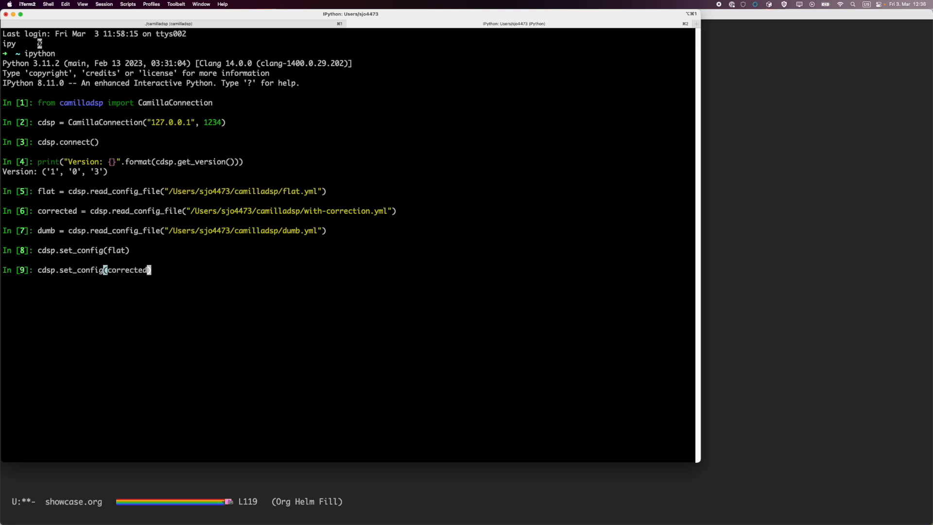
key(Return)
Step: Switch CamillaDSP to the dumb config, fixing the 'dum' typo
key(Up)
key(alt+b)
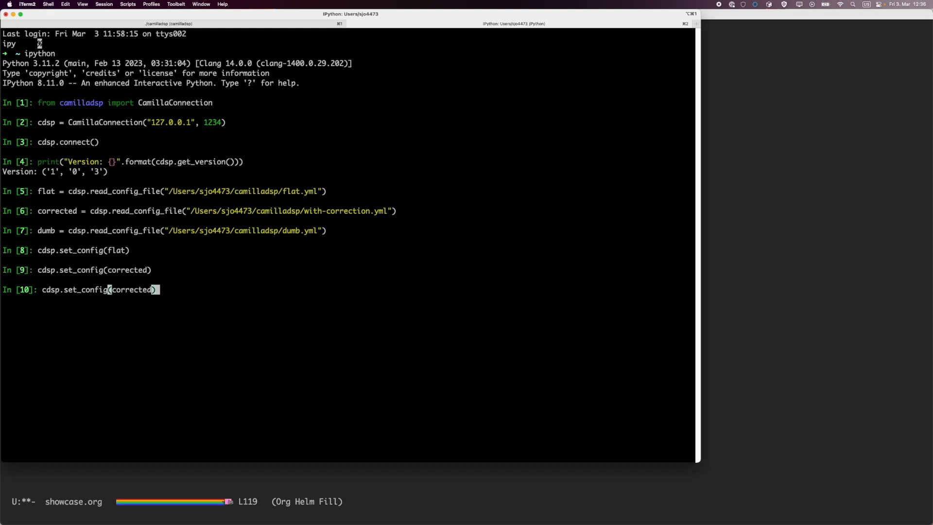
key(alt+d)
text(dum)
key(Return)
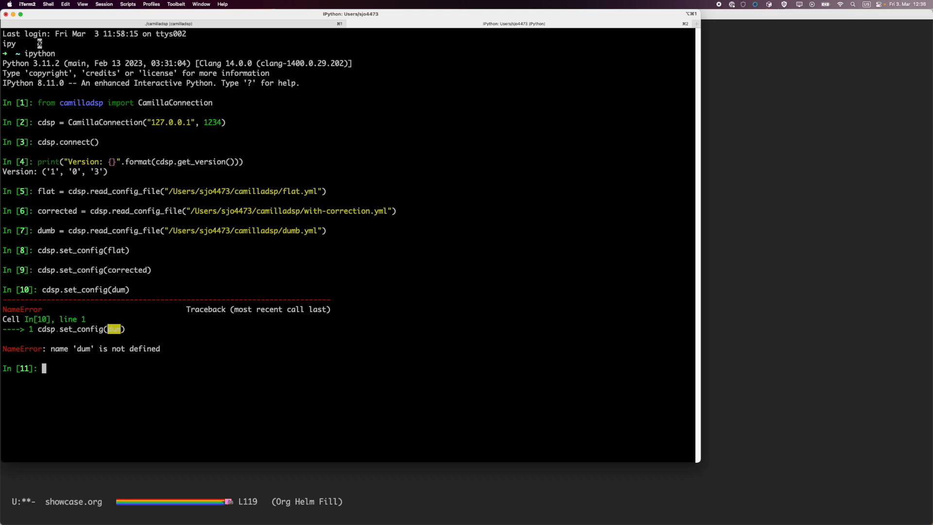
key(Up)
key(Left)
text(b)
key(Return)
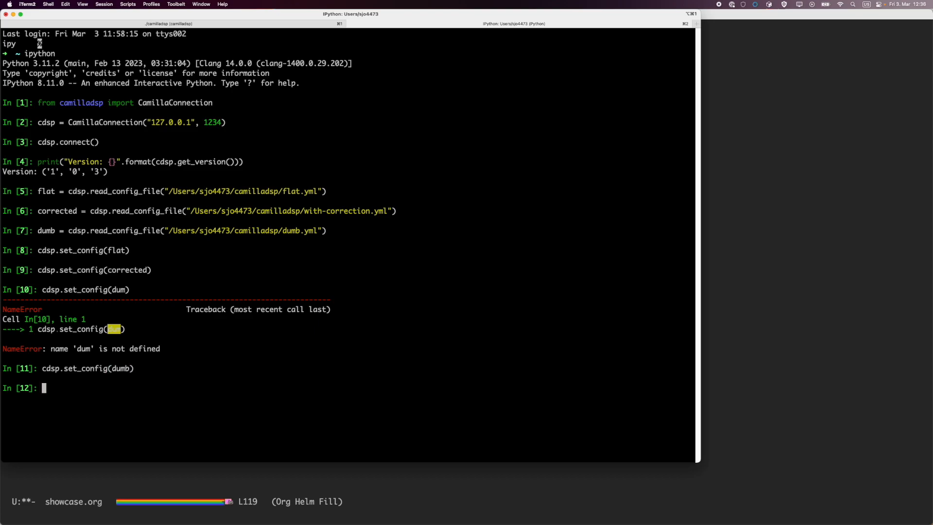
Step: Recall the set_config command and delete the dumb config name
key(Up)
key(Left)
key(Left)
key(Left)
key(Left)
key(Left)
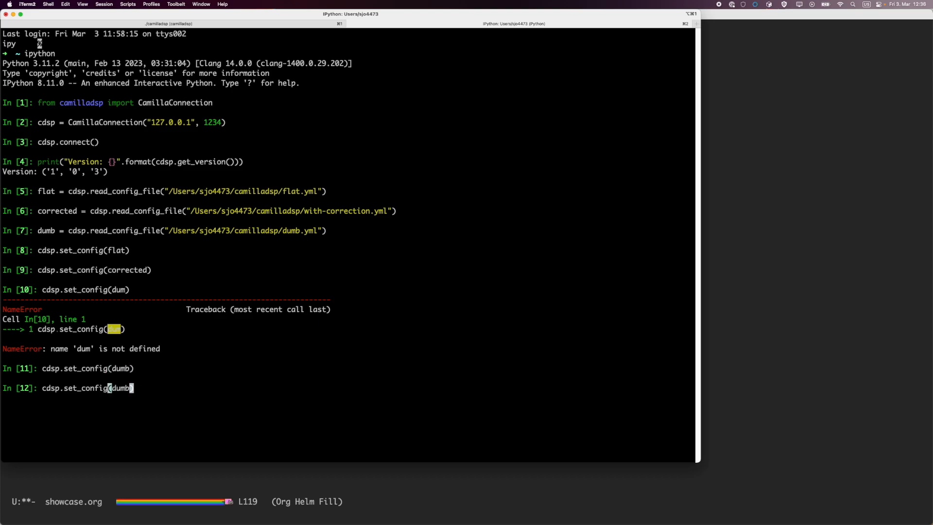
key(Delete)
key(Delete)
key(Delete)
key(Delete)
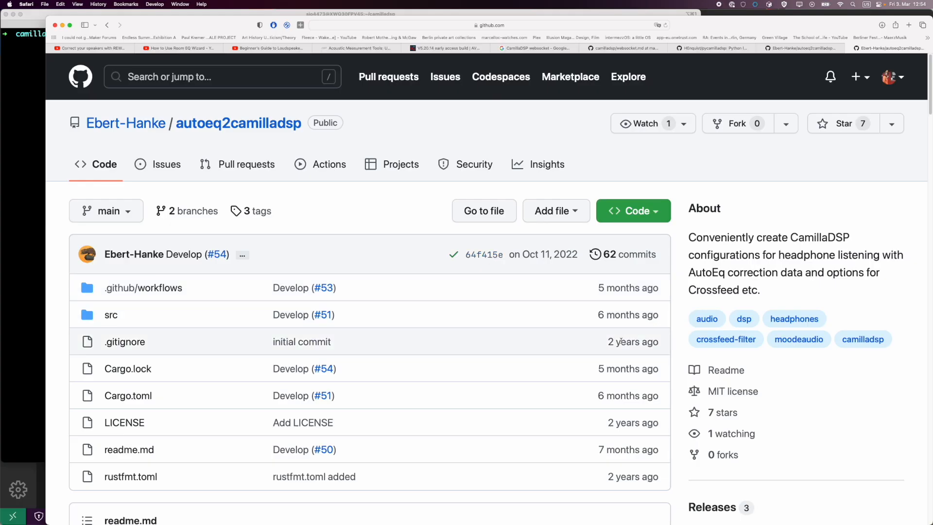
Step: Launch eqMac, dismiss its update prompt and open the equalizer window
key(super+space)
text(eq)
key(Return)
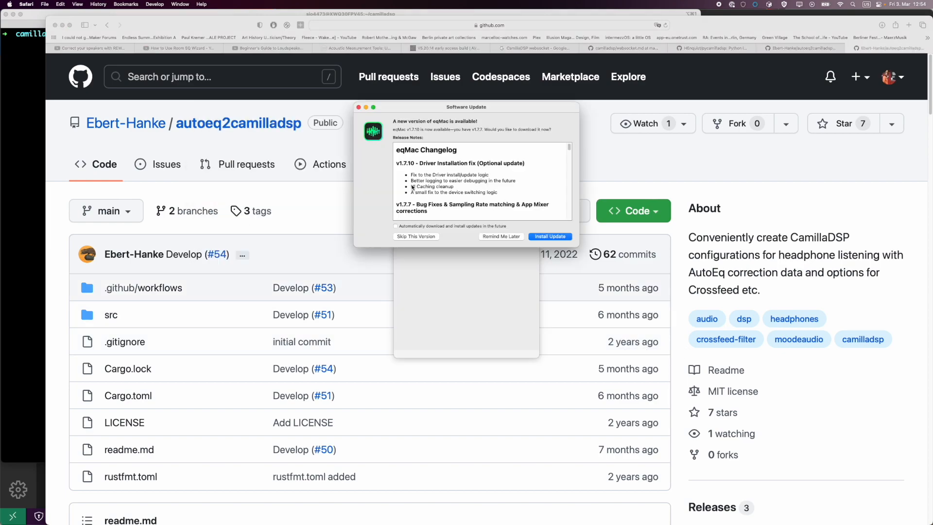
click(506, 237)
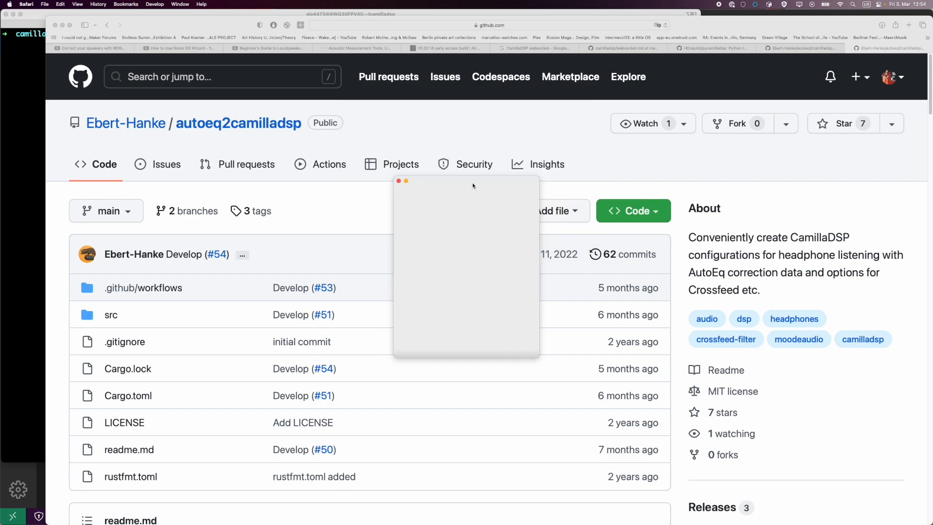
click(706, 5)
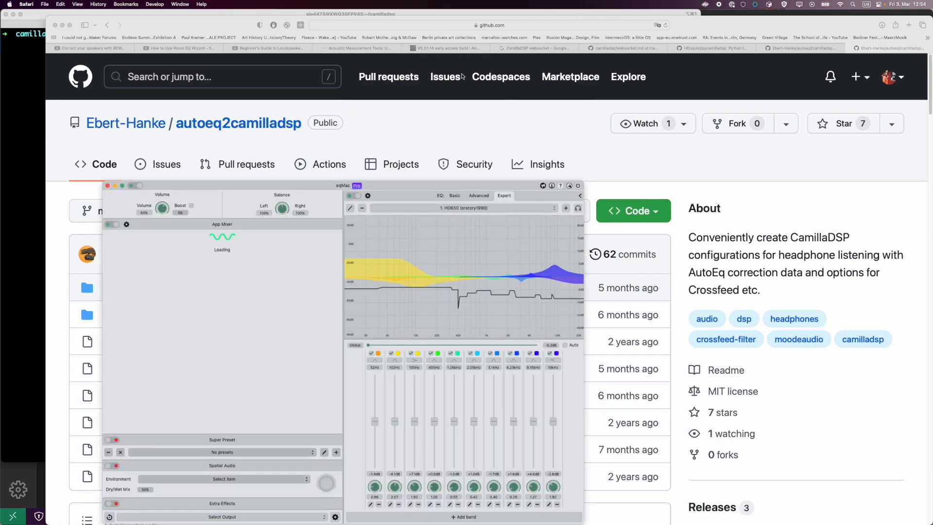
drag(439, 187, 440, 49)
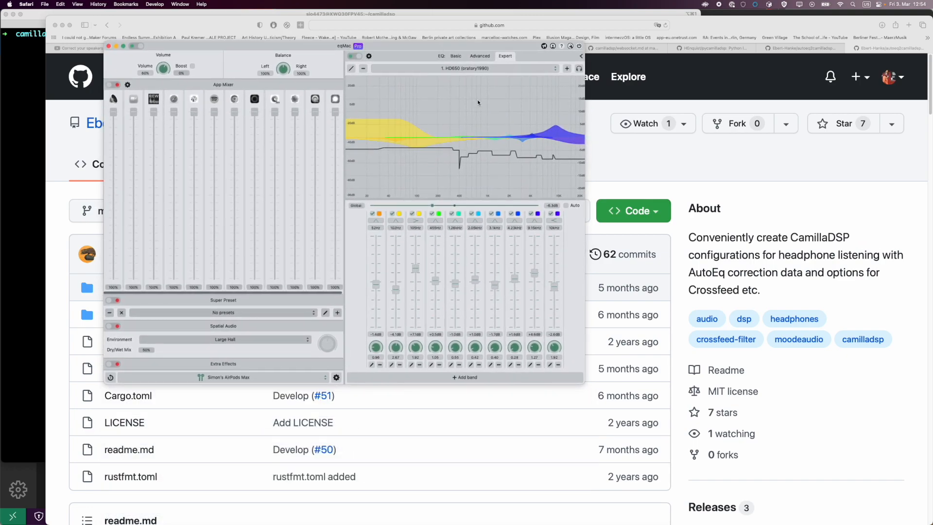
Step: Try the P7 preset, then select HD650 (crinacle worn earpads)
click(482, 69)
click(481, 106)
click(484, 69)
click(483, 88)
key(super+Tab)
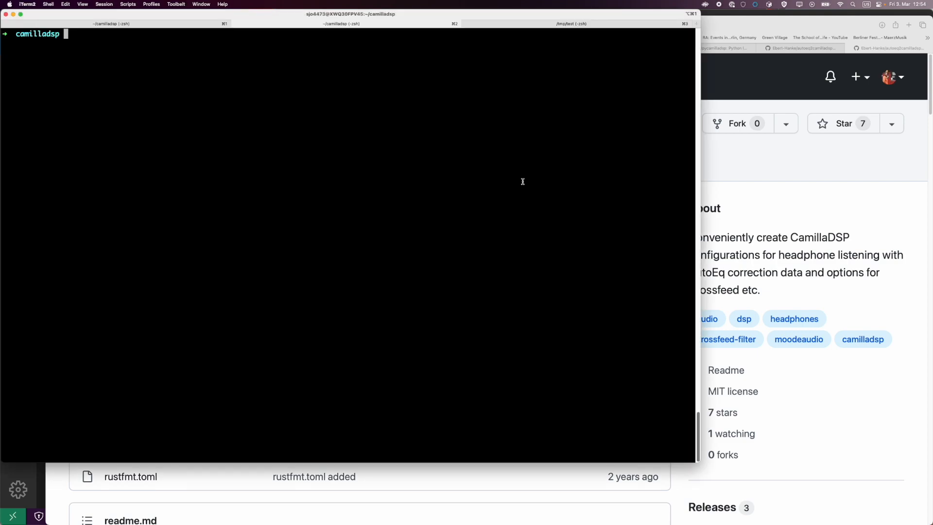
click(768, 160)
Step: Search 'autoEq' in a new tab, open the AutoEq GitHub repo and skim its README
key(super+t)
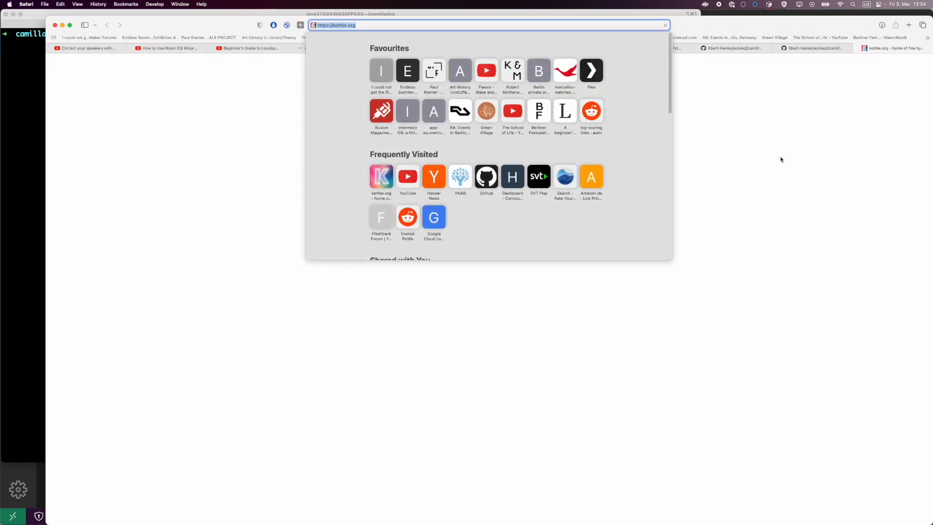
text(autoEq)
key(Return)
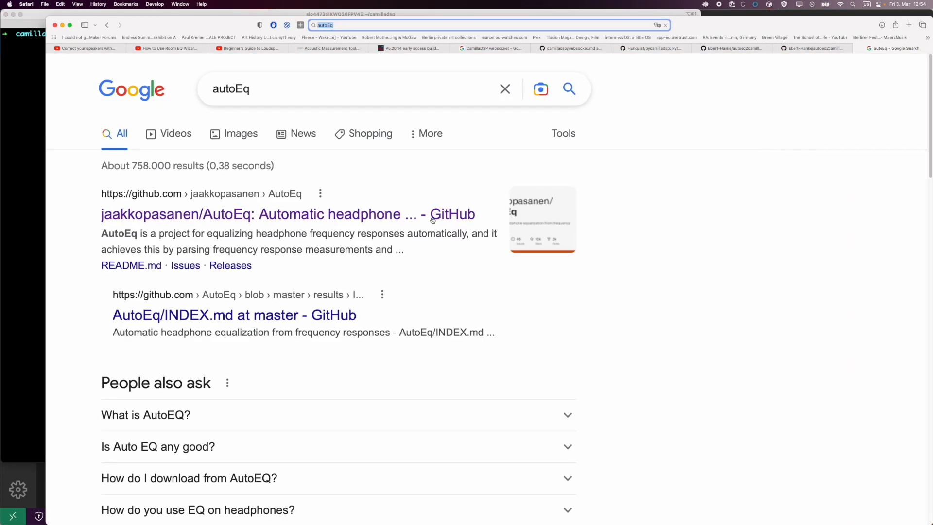
click(275, 218)
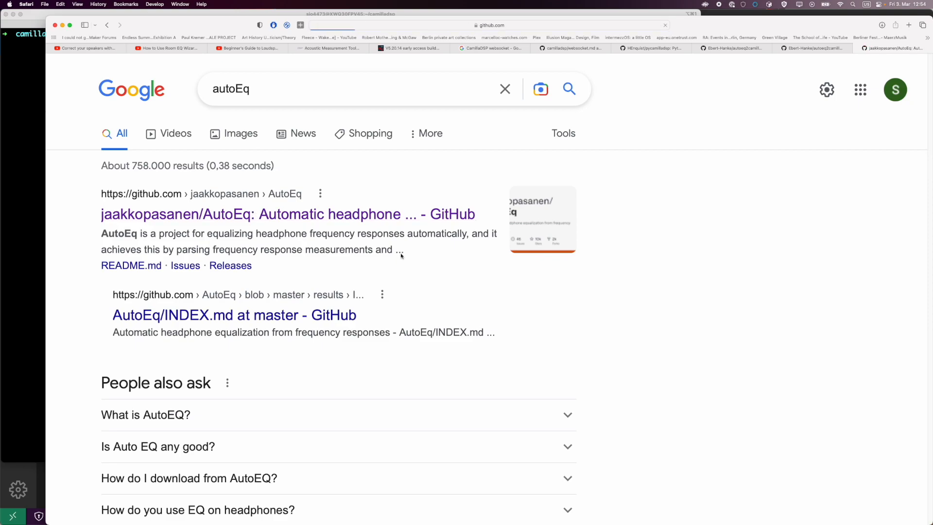
scroll(402, 253, down, 15)
scroll(401, 256, up, 3)
scroll(401, 256, down, 1)
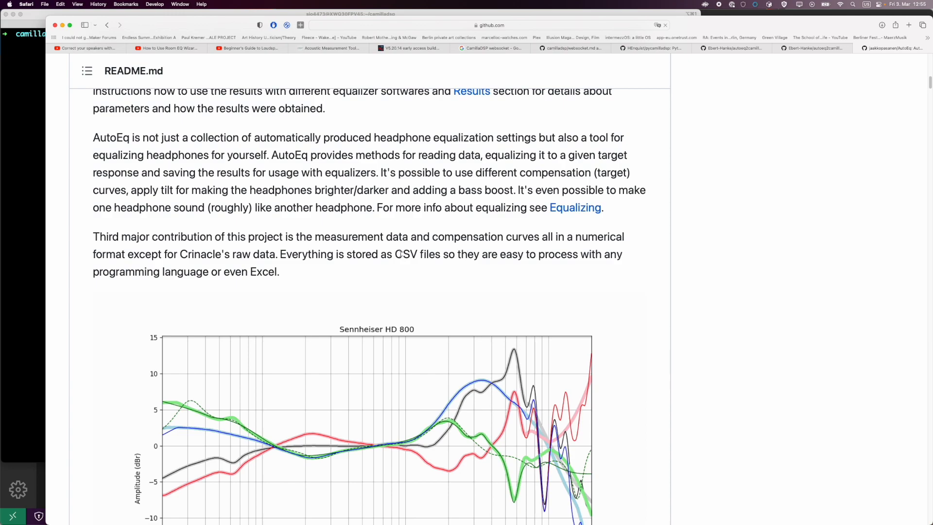
key(ctrl+shift+Tab)
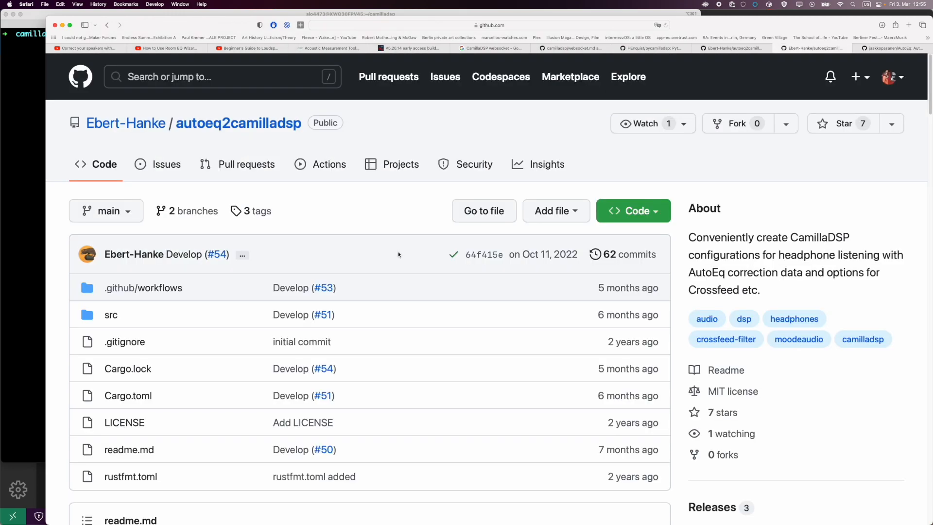
key(super+Tab)
key(super+Tab)
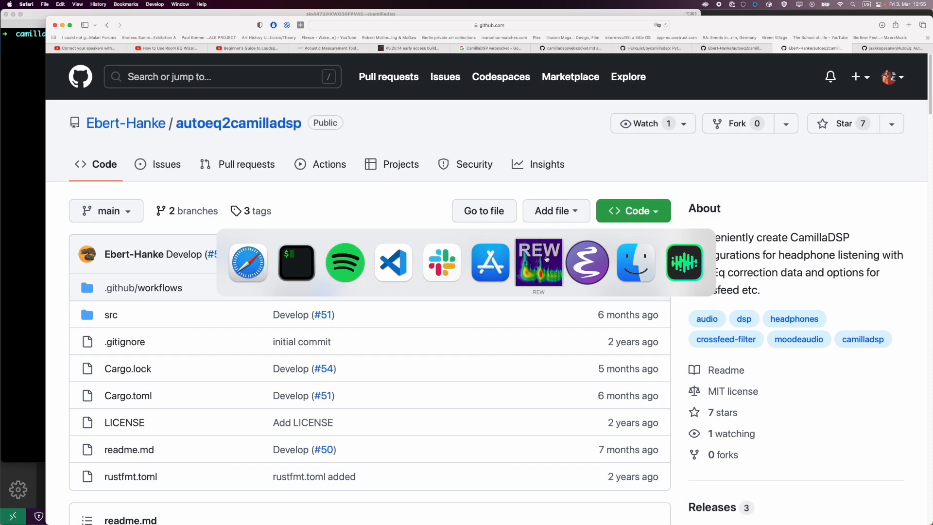
Step: Try HD650 (oratory1990) and 1. P7 presets, then settle on 1. Airpods Pro
click(724, 6)
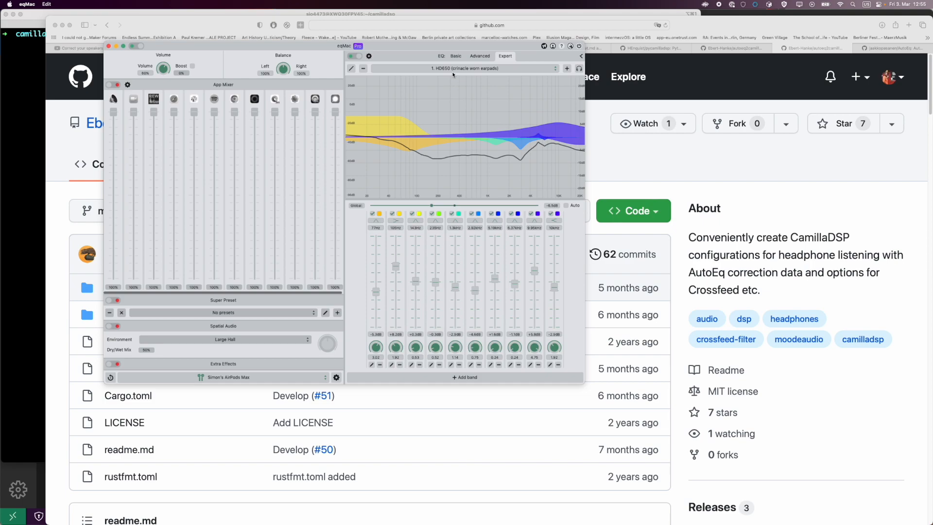
click(443, 68)
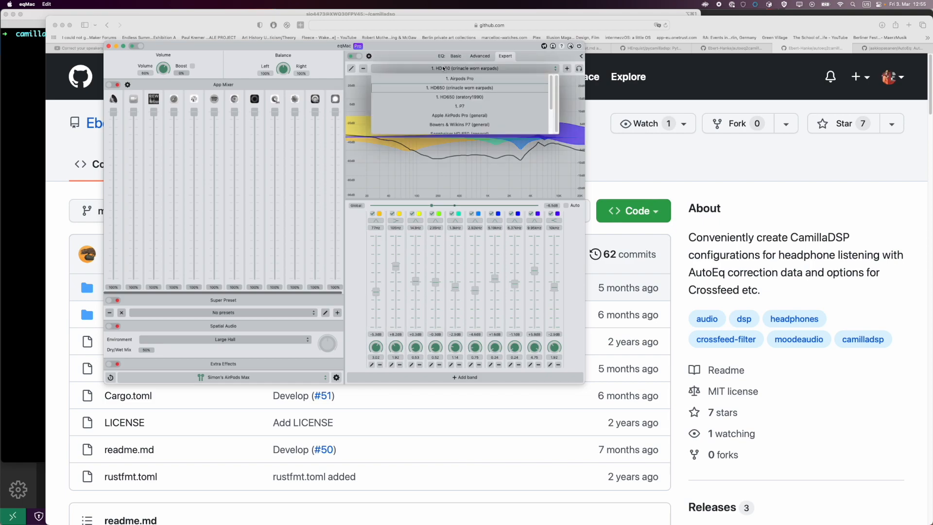
click(454, 97)
click(464, 69)
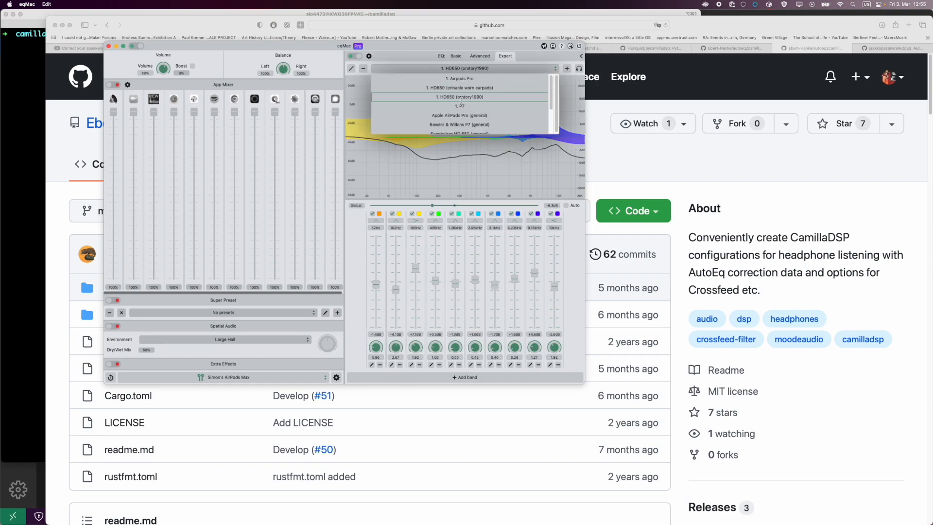
click(461, 106)
click(471, 71)
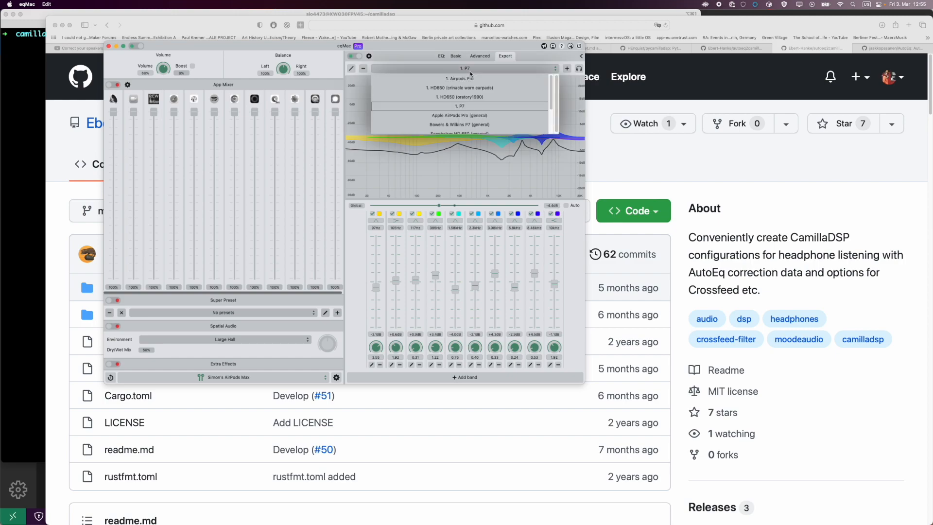
click(469, 84)
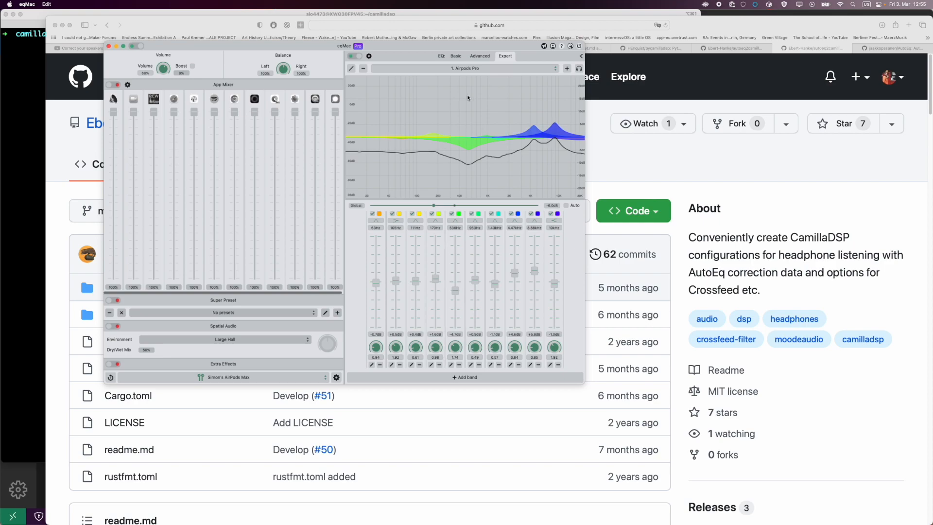
key(super+Tab)
Step: Open the v0.5.2 release and copy the autoeq2camilladsp-macos-arm64.zip link
key(ctrl+Tab)
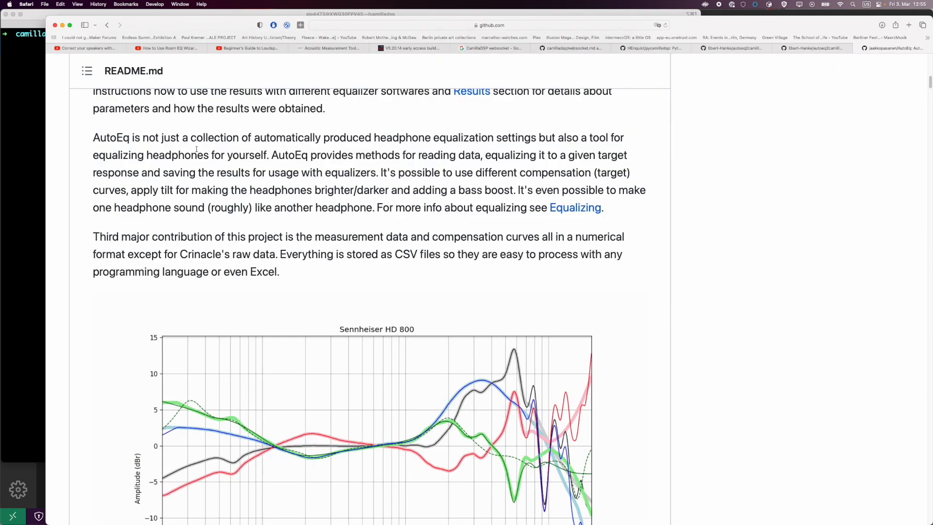
key(ctrl+shift+Tab)
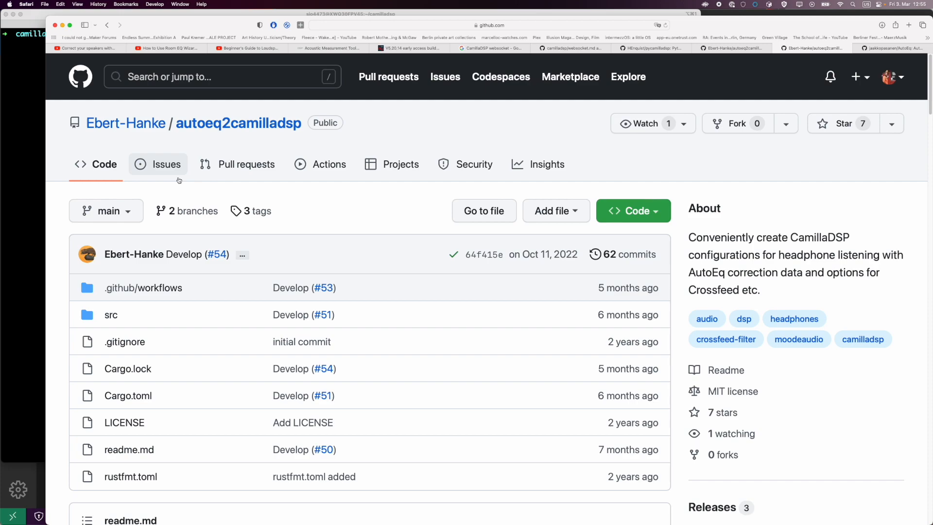
scroll(180, 170, down, 1)
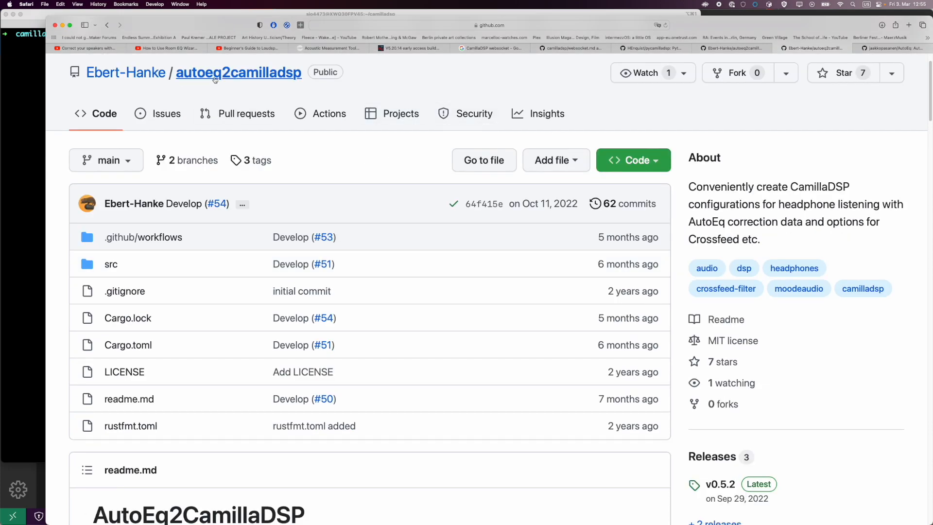
scroll(442, 156, down, 1)
click(721, 437)
scroll(238, 388, down, 5)
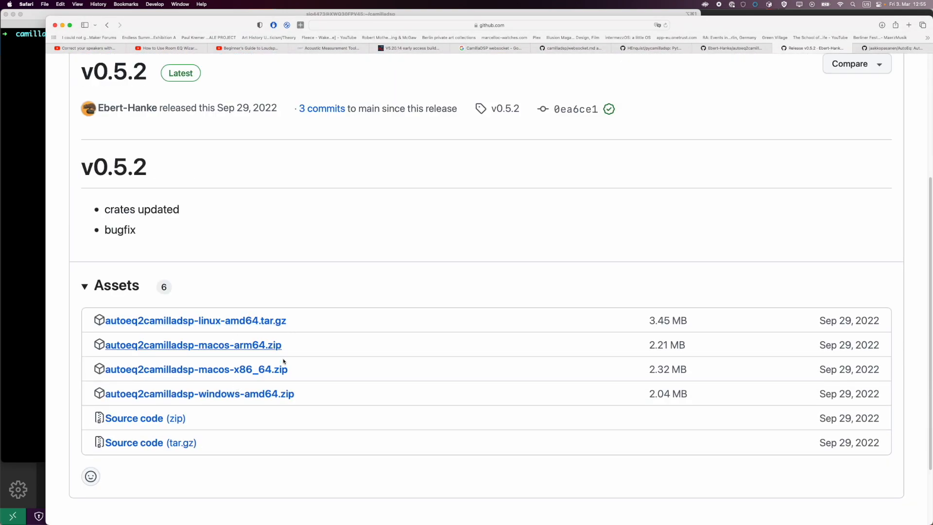
right_click(265, 345)
key(super+c)
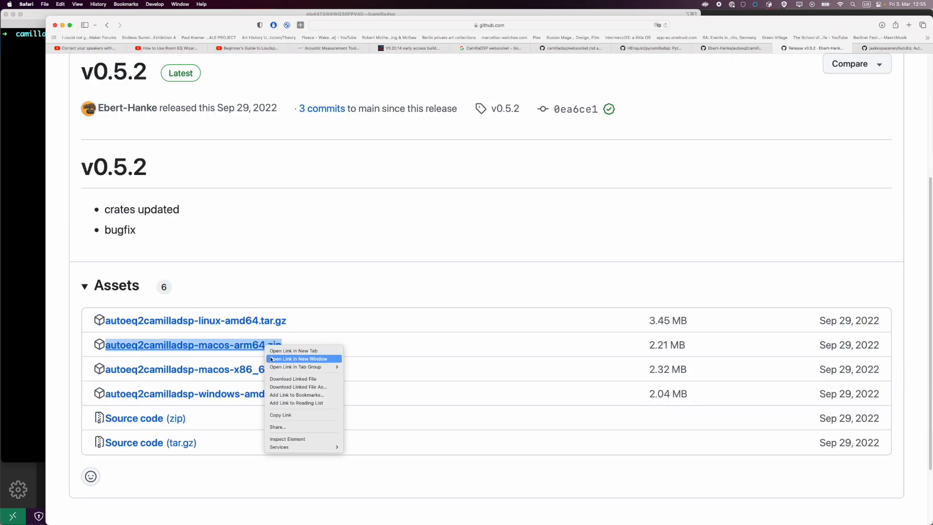
click(298, 416)
key(super+Tab)
key(super+Tab)
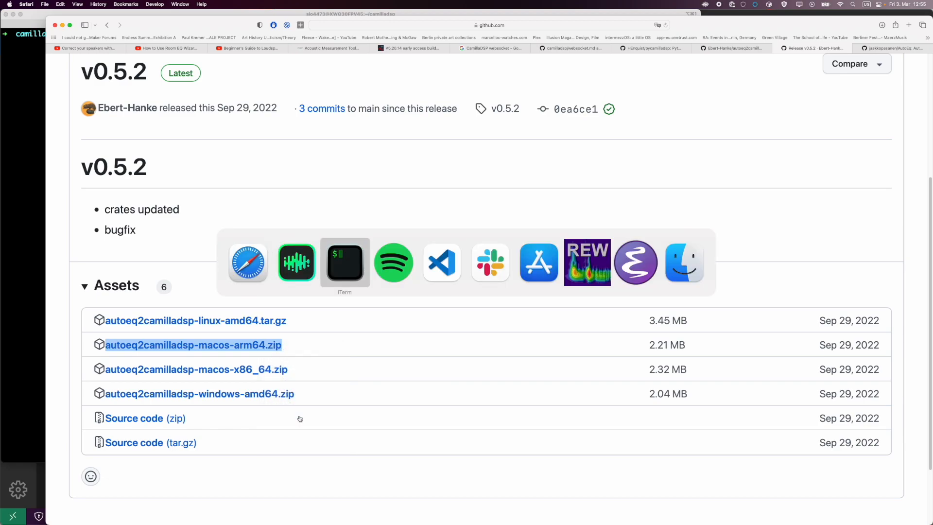
Step: Download the macos-arm64 zip with wget, unzip it and launch ./autoeq2camilladsp
text(wget)
text(https://github.com/Ebert-Hanke/autoeq2camilladsp/releases/download/v0.5.2/autoeq2camilladsp-macos-arm64.zip)
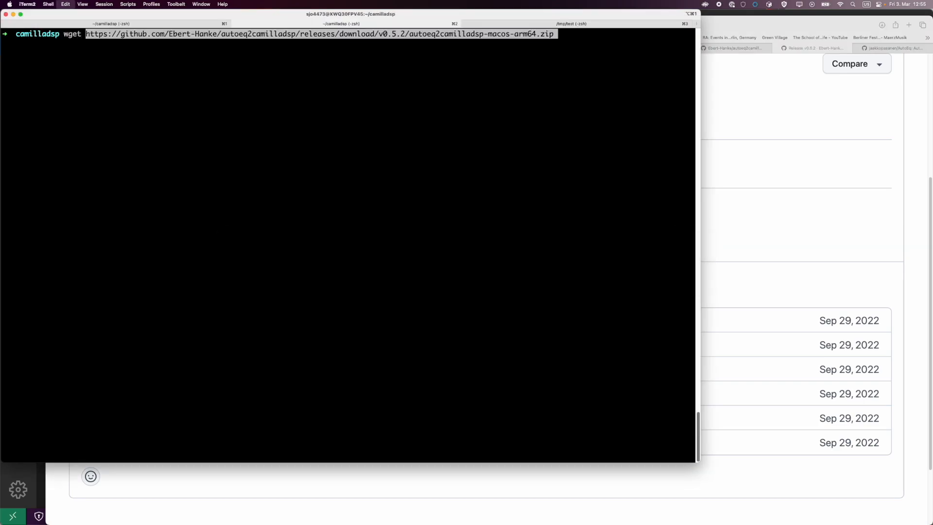
key(Return)
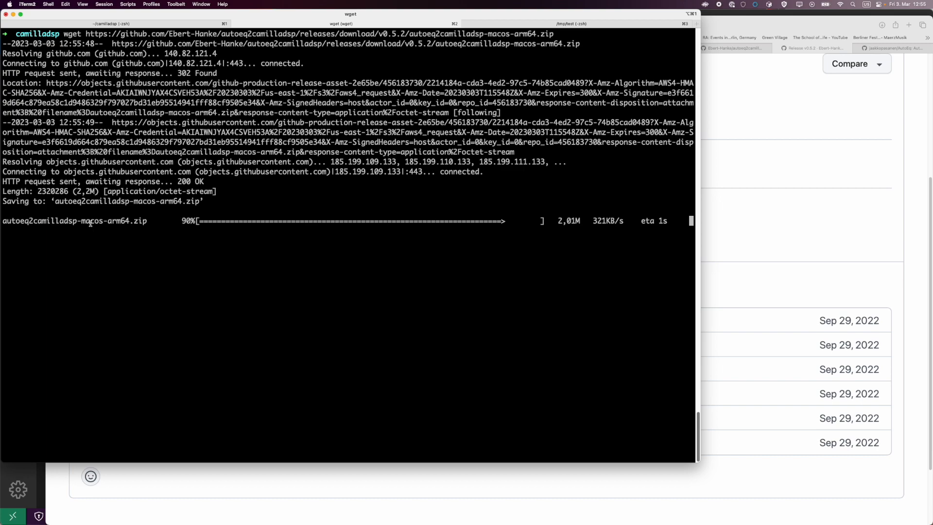
double_click(90, 222)
key(super+v)
key(ctrl+a)
text(unzi)
text(./autoeq2camilladsp)
key(Return)
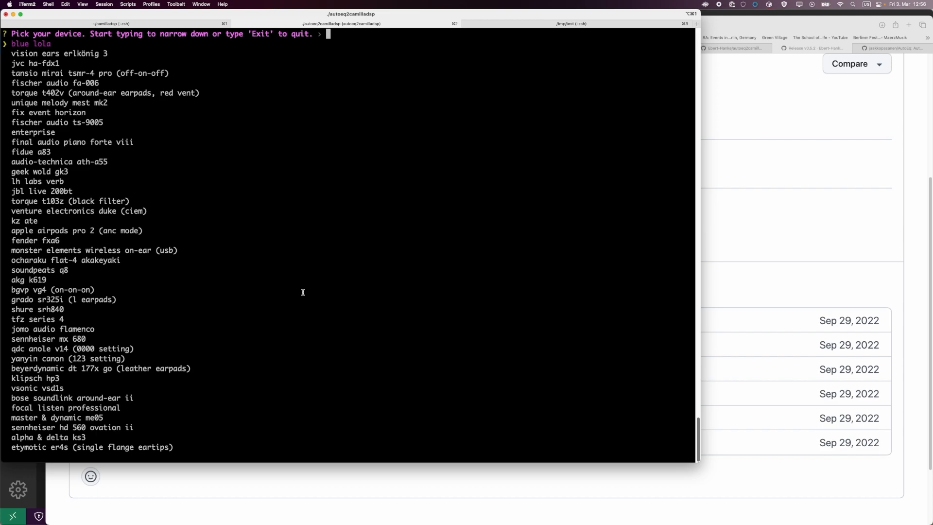
Step: Search the headphone list for 'sennheiser hd650'
text(sennheiser)
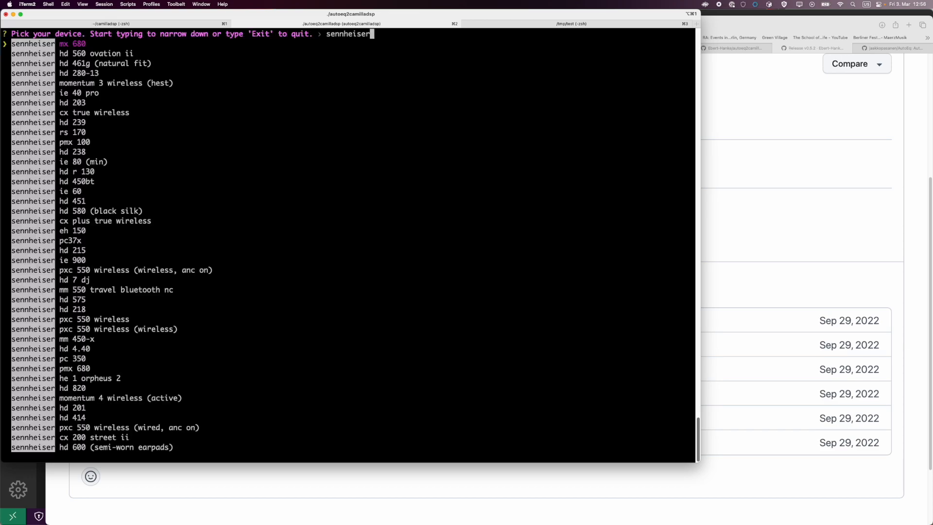
text( hd650)
key(Down)
key(Down)
key(Down)
key(Up)
key(Up)
key(Up)
key(Down)
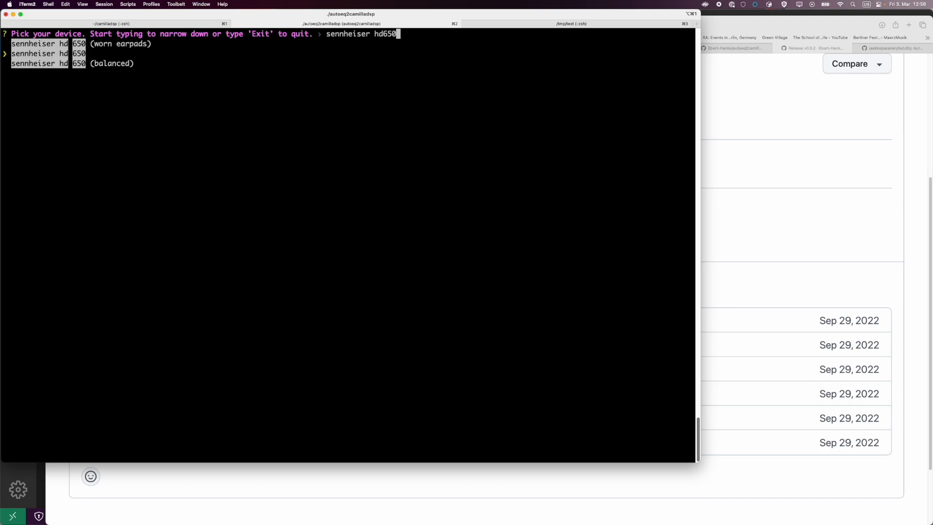
Step: Check the AutoEq README in the browser for the HD 650 entries
click(844, 173)
key(ctrl+Tab)
scroll(845, 176, up, 15)
scroll(580, 209, down, 5)
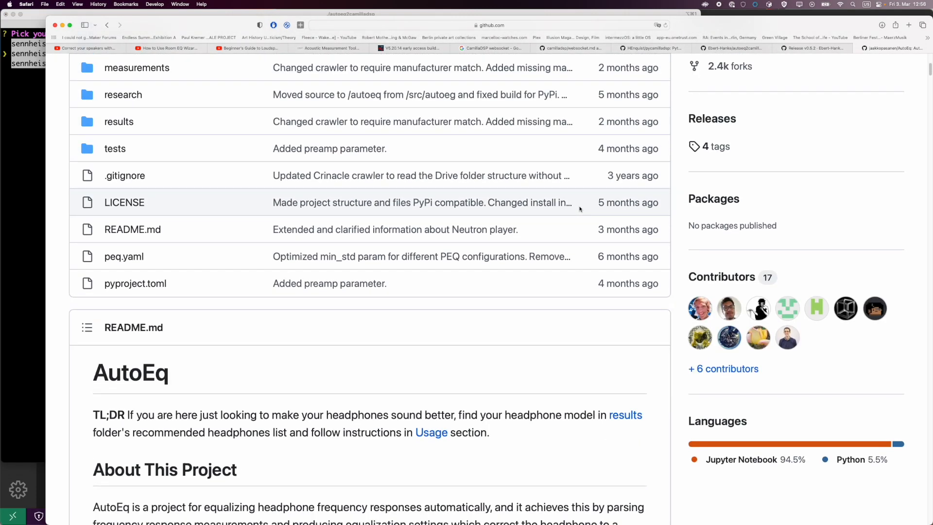
key(super+Tab)
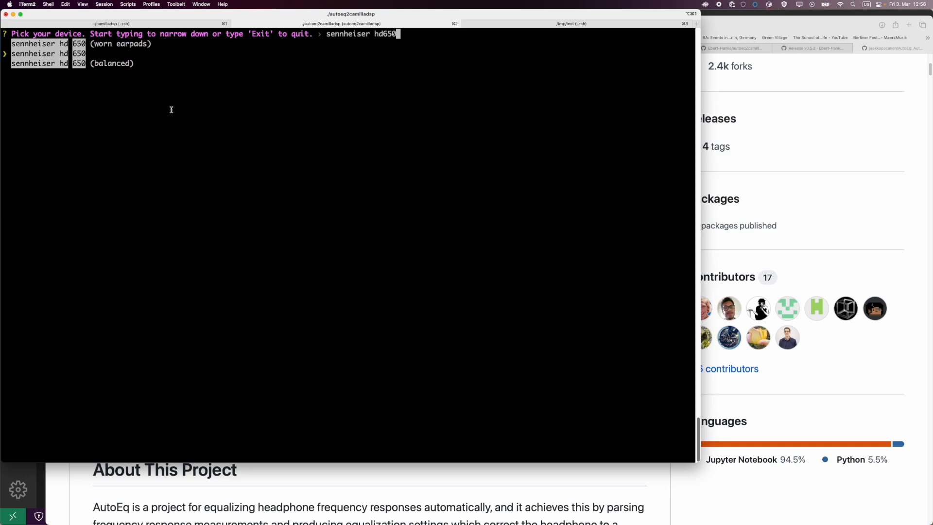
Step: Select HD 650 (worn earpads), with no custom devices and no crossfeed
drag(90, 44, 173, 46)
click(172, 51)
key(Up)
key(Down)
key(Up)
key(Return)
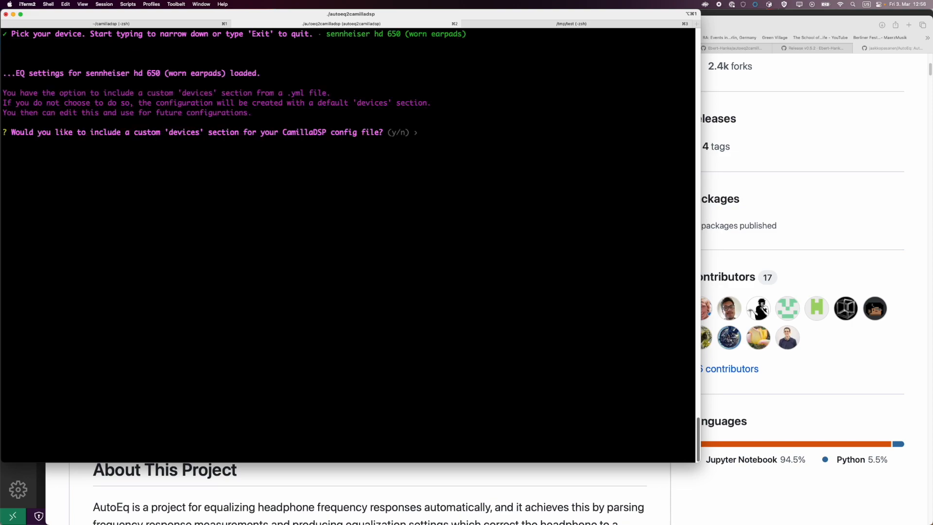
key(n)
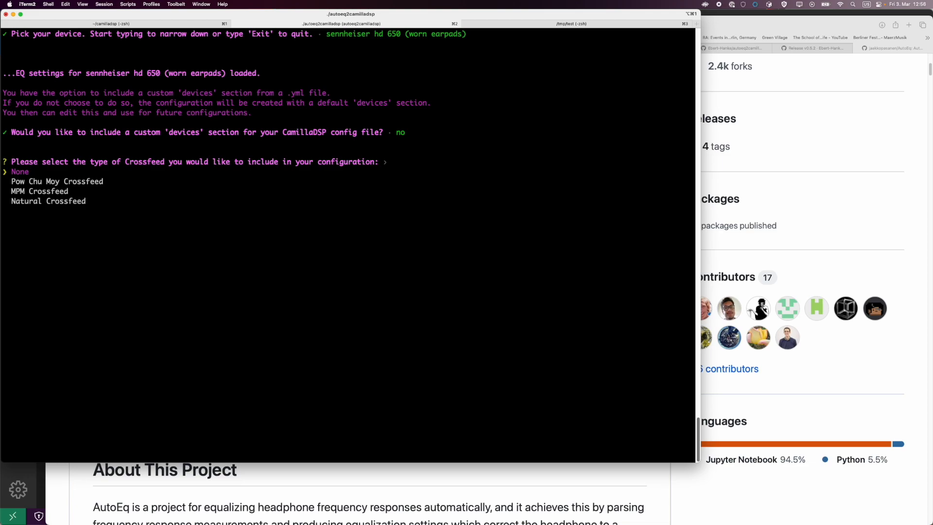
key(Return)
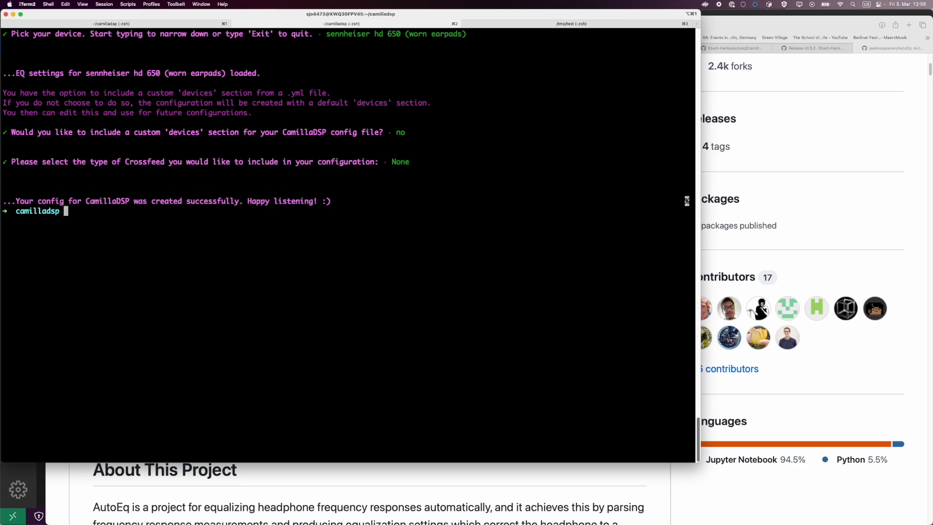
Step: Run ls to find sennheiser_hd_650_(worn_earpads)-EQ.yml in the camilladsp folder
text(ls)
key(Return)
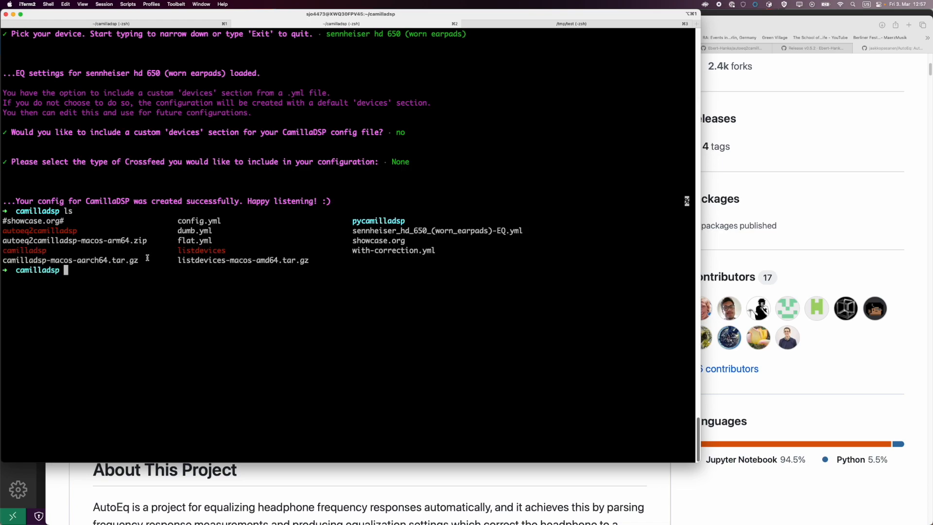
double_click(419, 229)
drag(424, 231, 521, 230)
click(509, 254)
Step: Open the generated worn-earpads HD 650 config in VS Code and select its device settings
text(code se)
key(Tab)
key(Return)
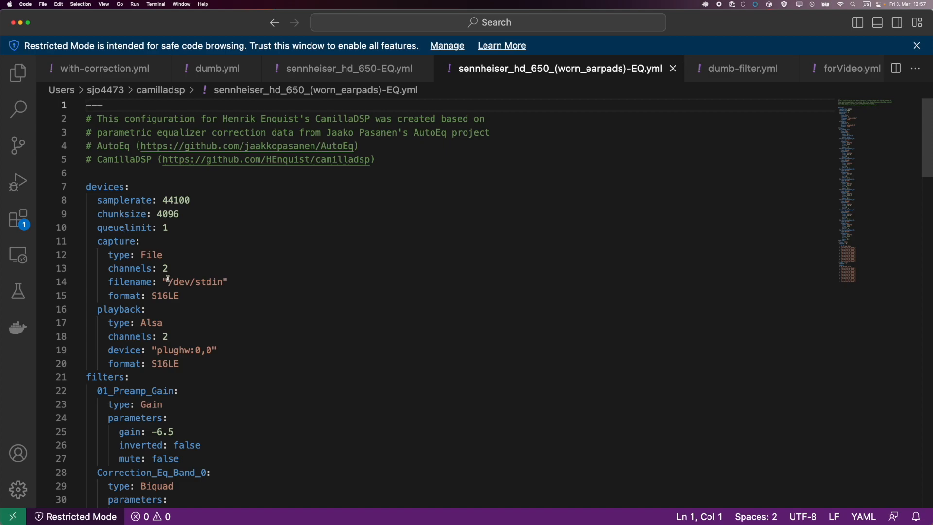
double_click(142, 310)
drag(142, 310, 157, 365)
click(157, 365)
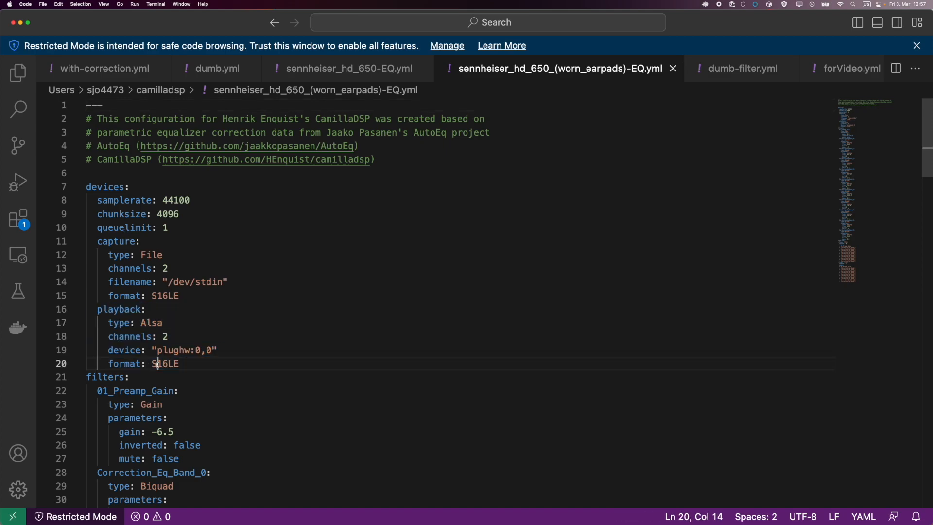
Step: Close the older HD 650 config, keeping dumb.yml and the worn-earpads config open
key(super+alt+Left)
key(super+w)
key(super+alt+Left)
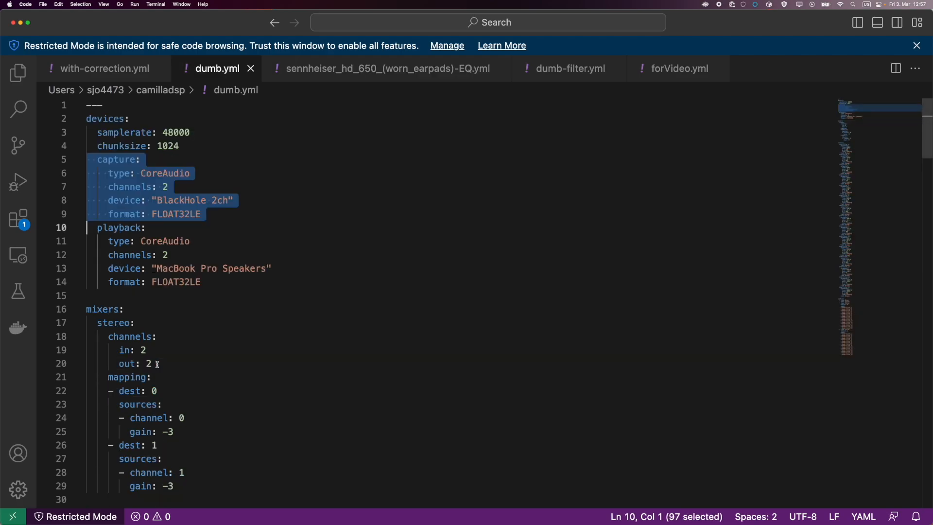
key(super+alt+Right)
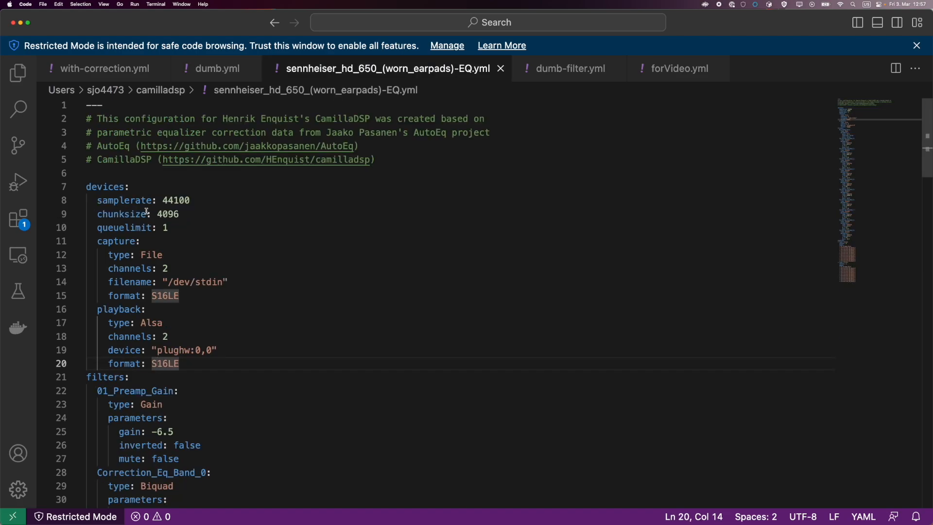
Step: Replace the file-based capture settings with the CoreAudio BlackHole 2ch capture block and save
triple_click(141, 241)
key(shift+Down)
key(shift+Down)
key(shift+Down)
key(shift+Down)
text(capture:     type: CoreAudio     channels: 2     device: "BlackHole 2ch"     format: FLOAT32LE)
key(super+s)
Step: List audio devices with ./listdevices and change the playback device from plughw:0,0 to External Headphones
key(super+Tab)
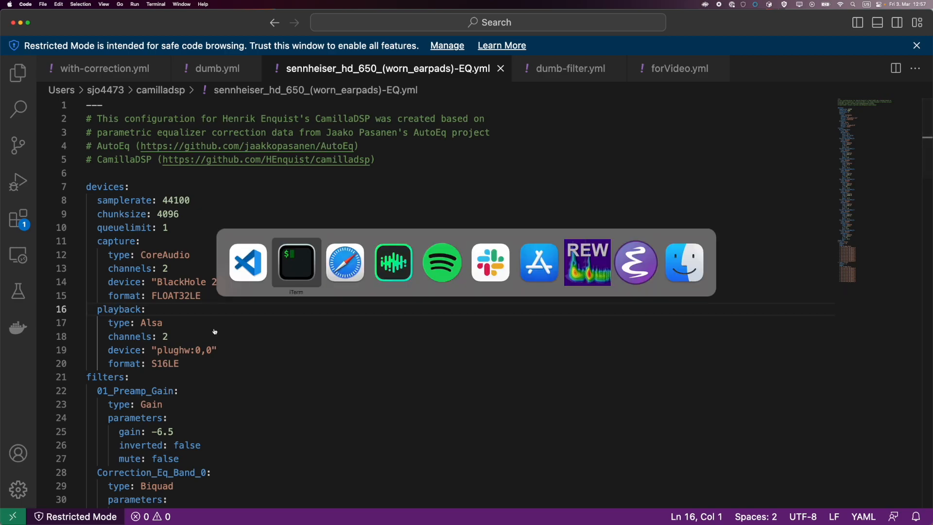
text(./listdevices)
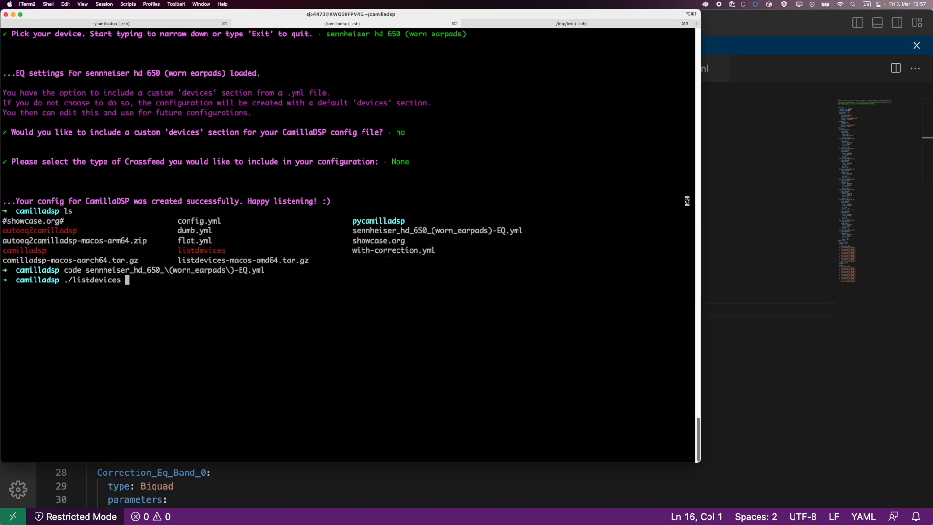
key(Return)
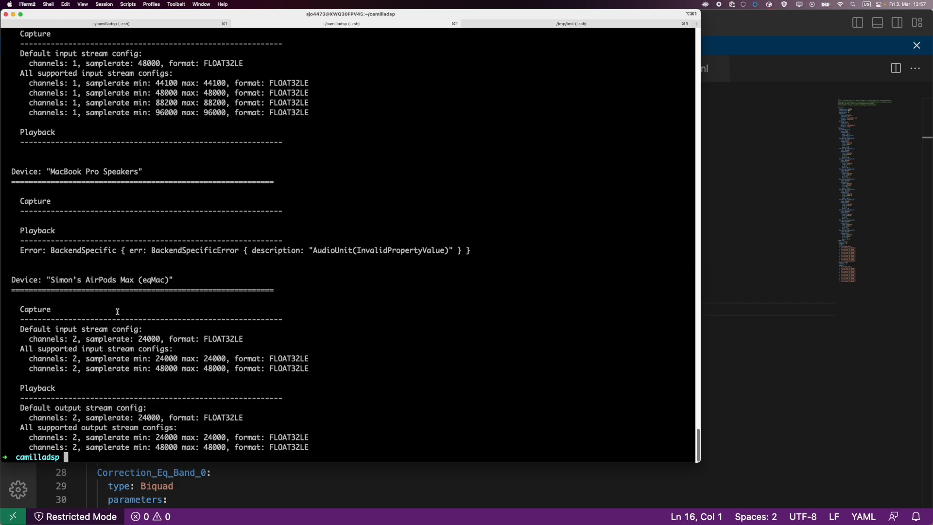
scroll(117, 311, up, 10)
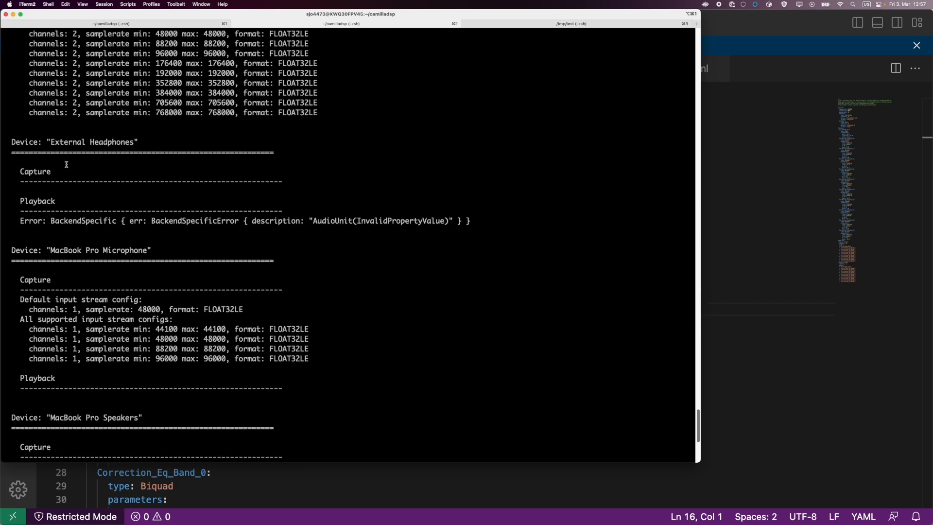
drag(50, 142, 134, 142)
key(super+c)
key(super+Tab)
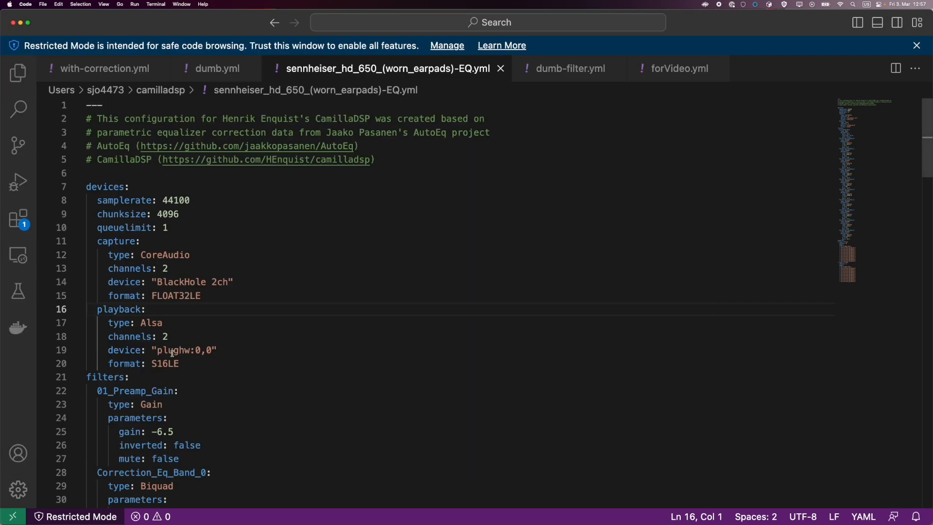
drag(157, 351, 221, 350)
key(super+v)
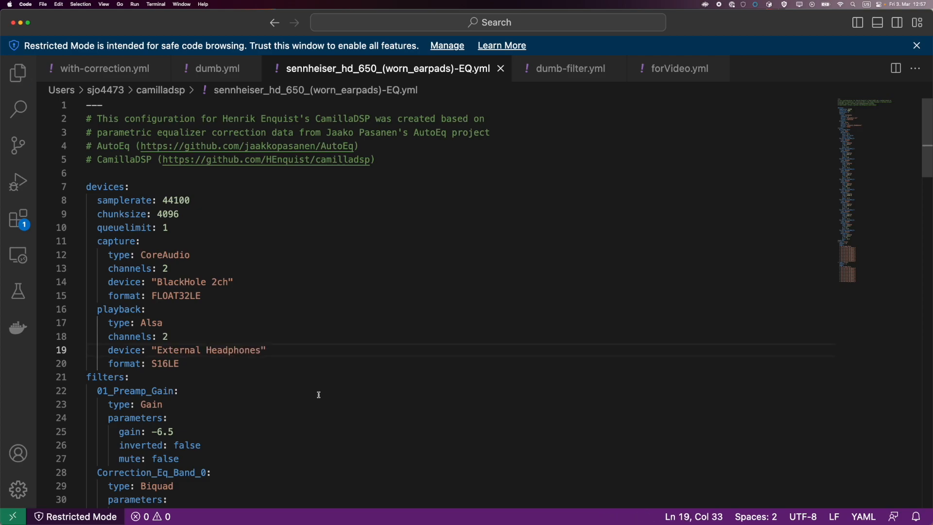
Step: Clear the terminal and begin the ./camilladsp command
key(super+Tab)
key(ctrl+l)
key(Return)
text(./camilladsp)
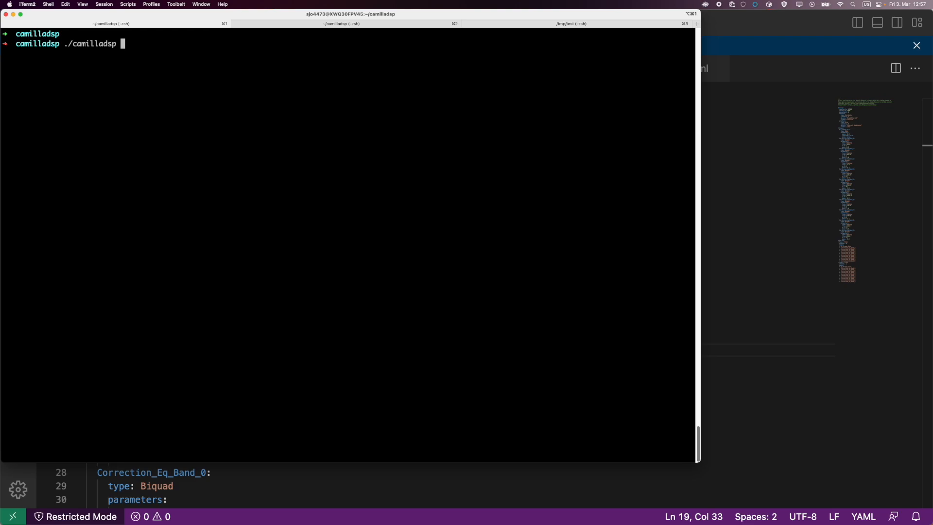
key(super+2)
key(super+3)
key(super+2)
Step: Run ./camilladsp with the edited HD 650 config file
key(super+Tab)
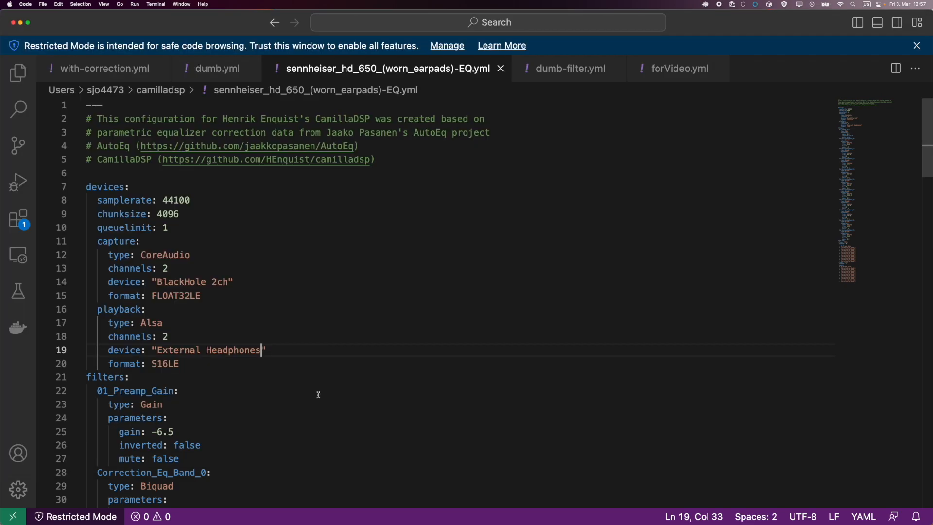
key(super+Tab)
key(super+1)
text(sp)
key(Tab)
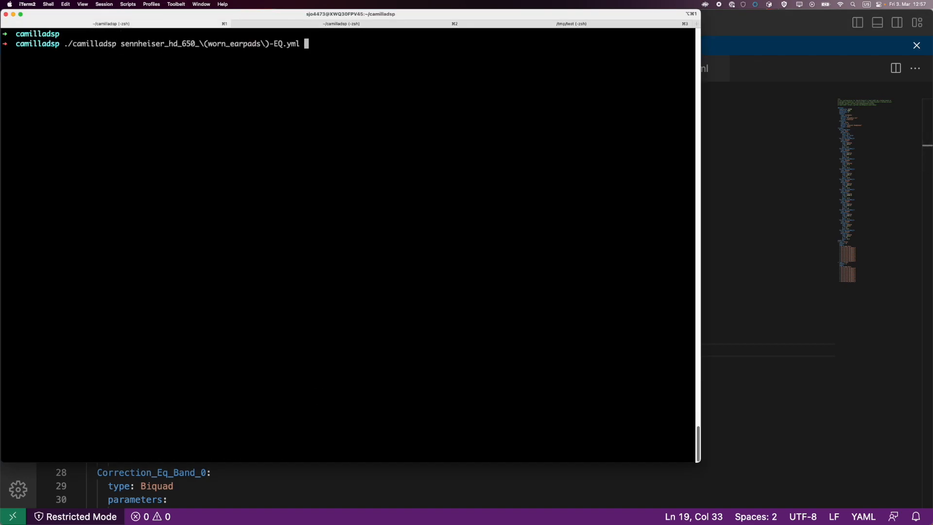
key(Return)
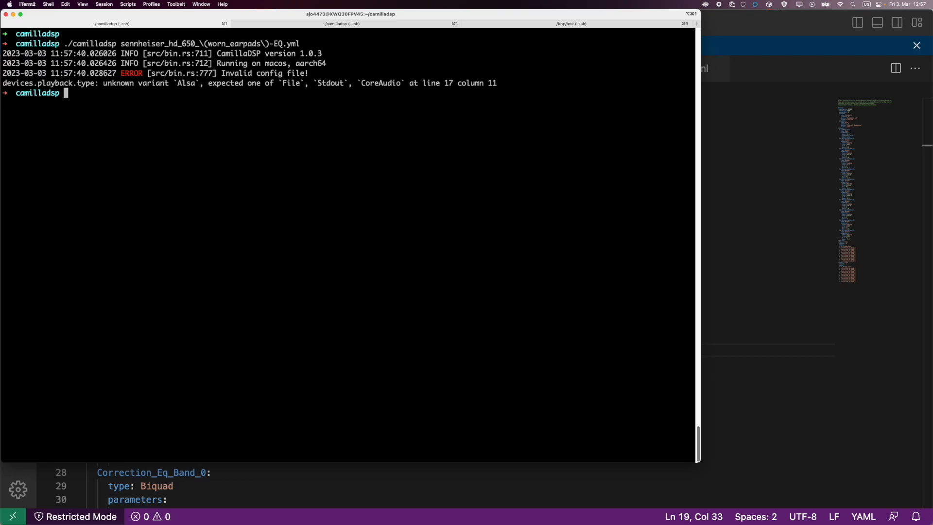
Step: Change the playback type from Alsa to CoreAudio and format from S16LE to FLOAT32LE, then save
key(super+Tab)
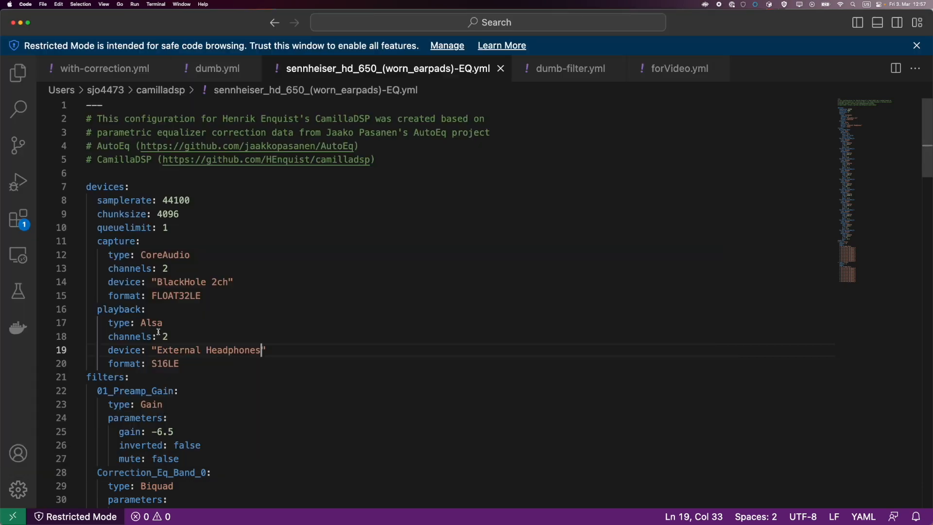
double_click(165, 256)
key(super+c)
double_click(151, 325)
key(super+v)
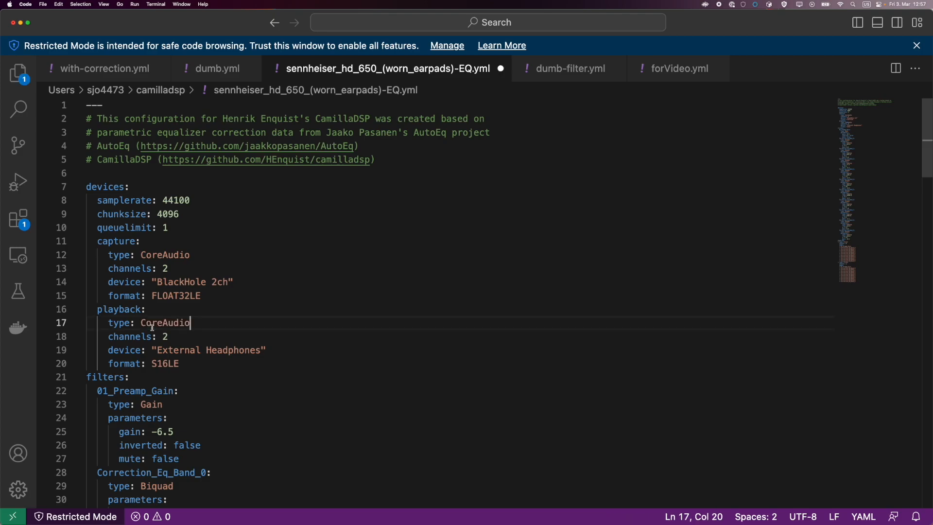
double_click(165, 296)
key(super+c)
double_click(166, 363)
key(super+v)
key(super+s)
Step: Review the External Headphones playback error in the terminal's device listing tab
key(super+Tab)
key(ctrl+shift+Tab)
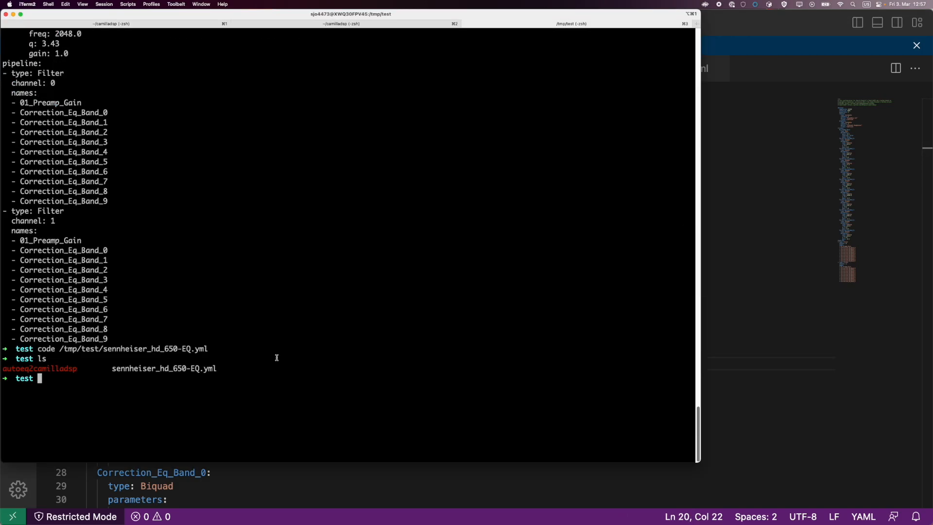
key(ctrl+shift+Tab)
triple_click(61, 209)
click(97, 223)
triple_click(135, 222)
key(super+Tab)
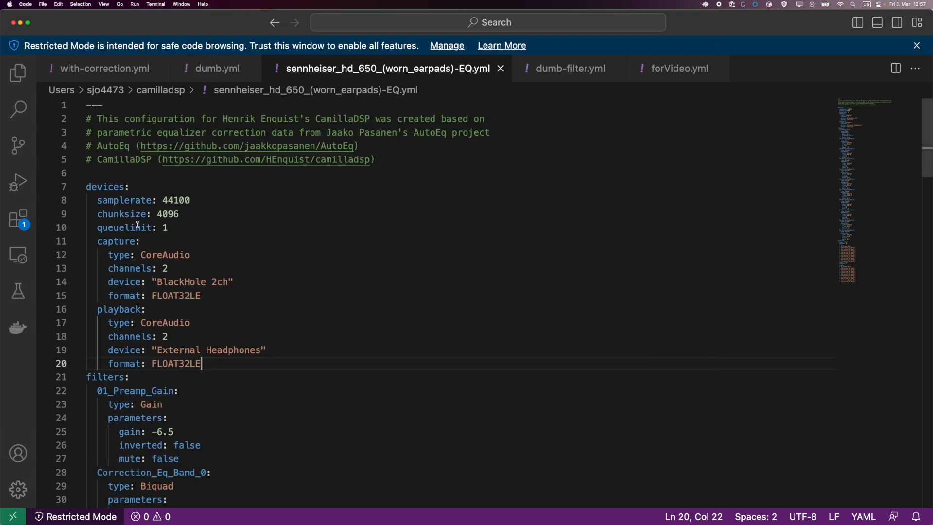
click(169, 383)
Step: Rerun CamillaDSP with the corrected HD 650 config
key(super+Tab)
key(Up)
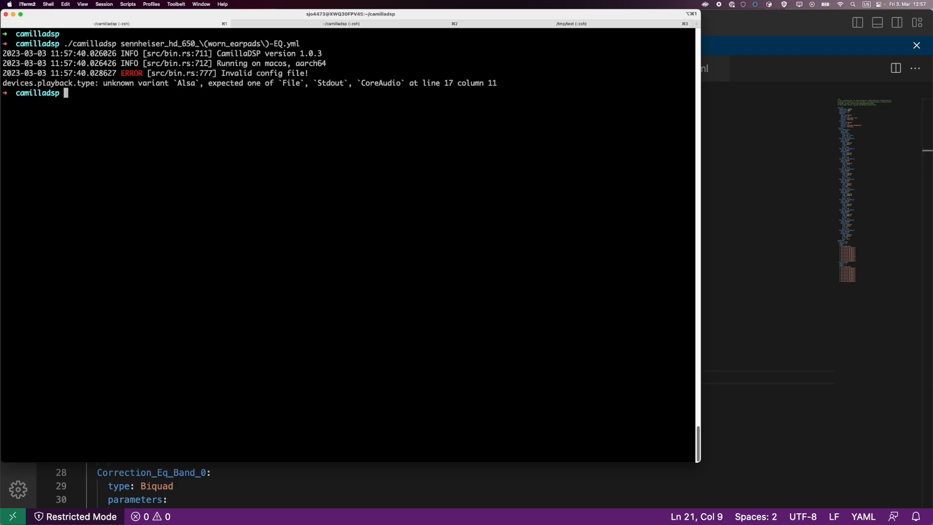
key(Up)
key(Return)
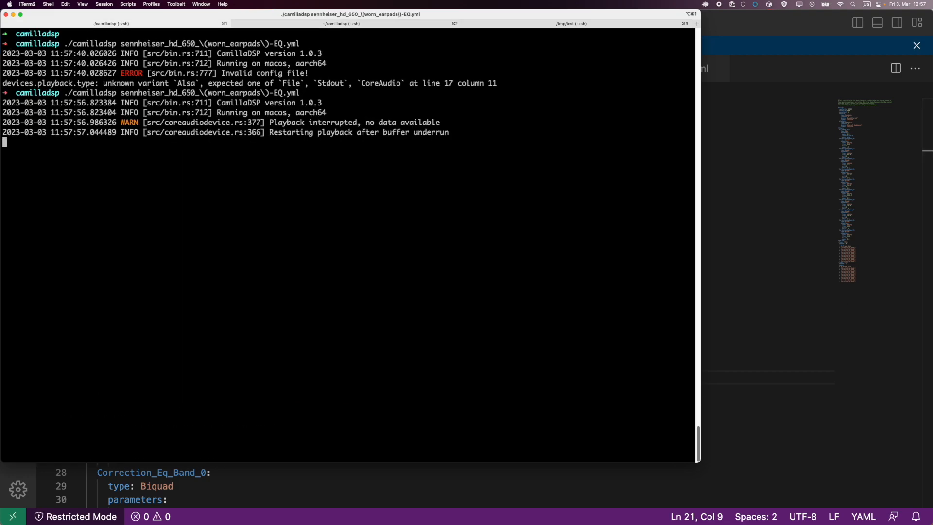
key(super+Tab)
key(super+Tab)
key(super+Tab)
key(super+Tab)
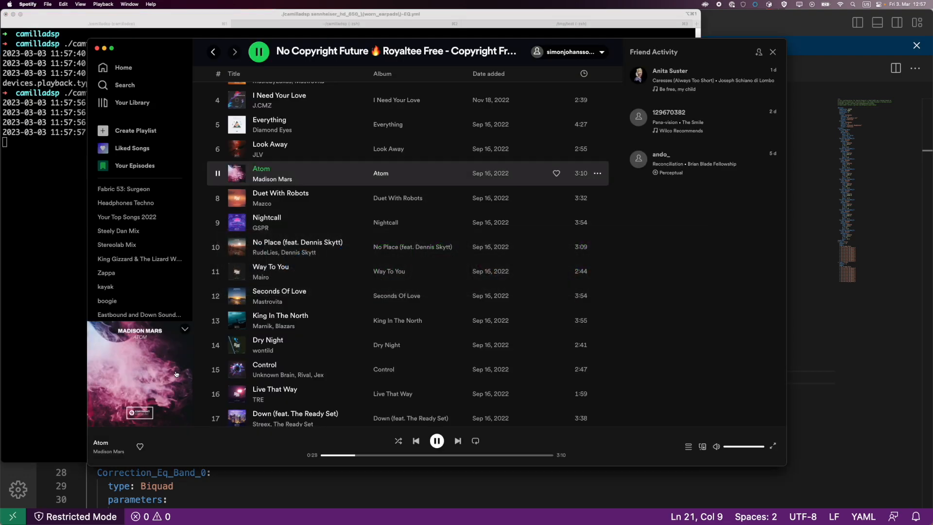
Step: Expand the sound output list in Control Center, then return to the iTerm2 IPython session
click(879, 4)
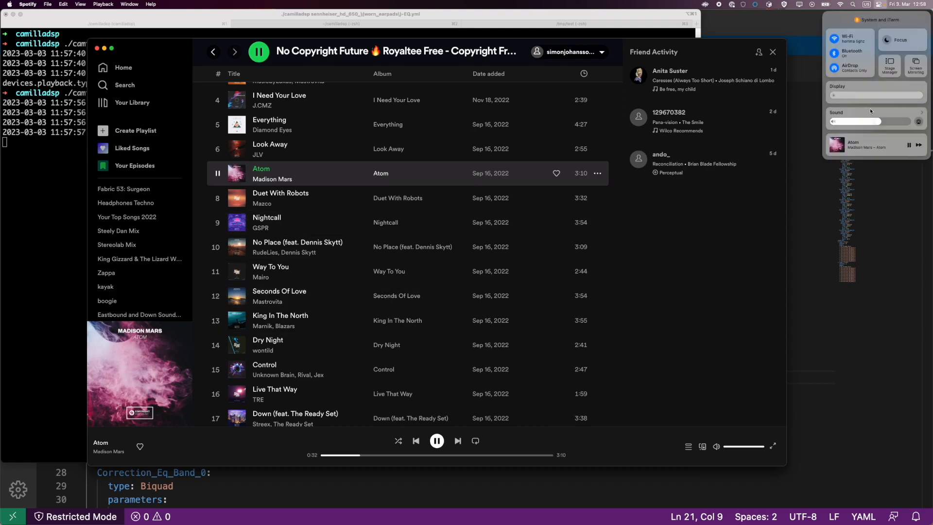
click(870, 108)
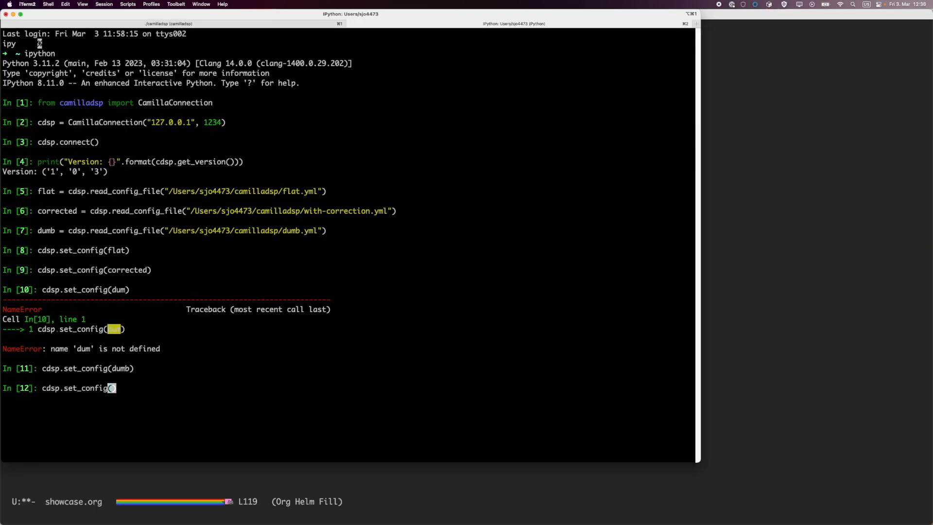
key(super+Tab)
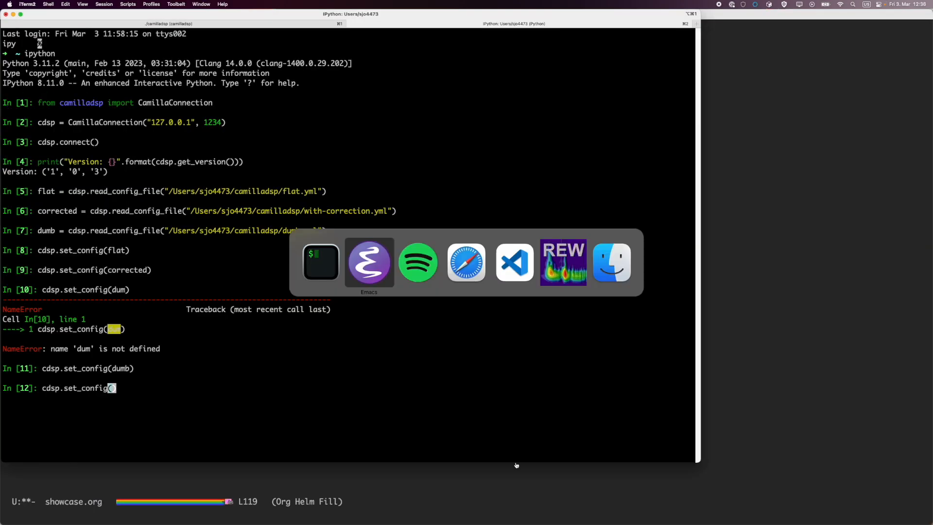
key(super+Tab)
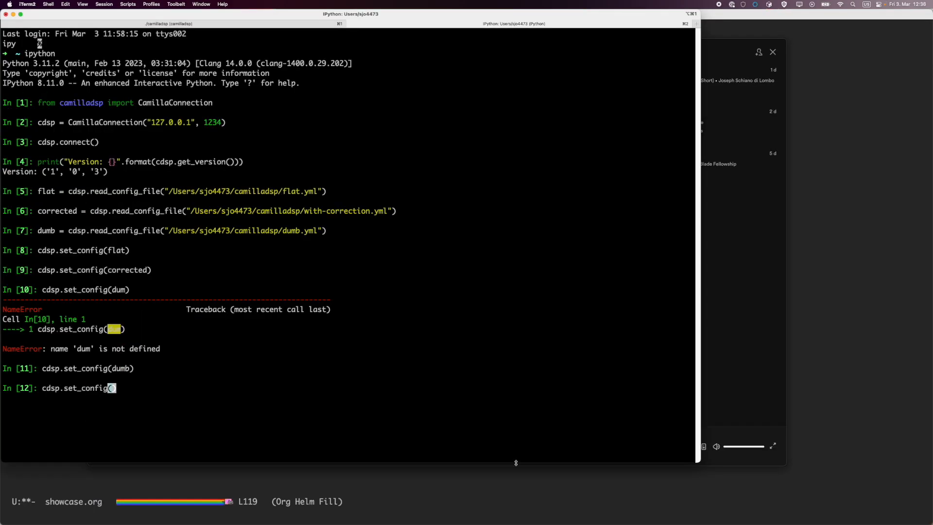